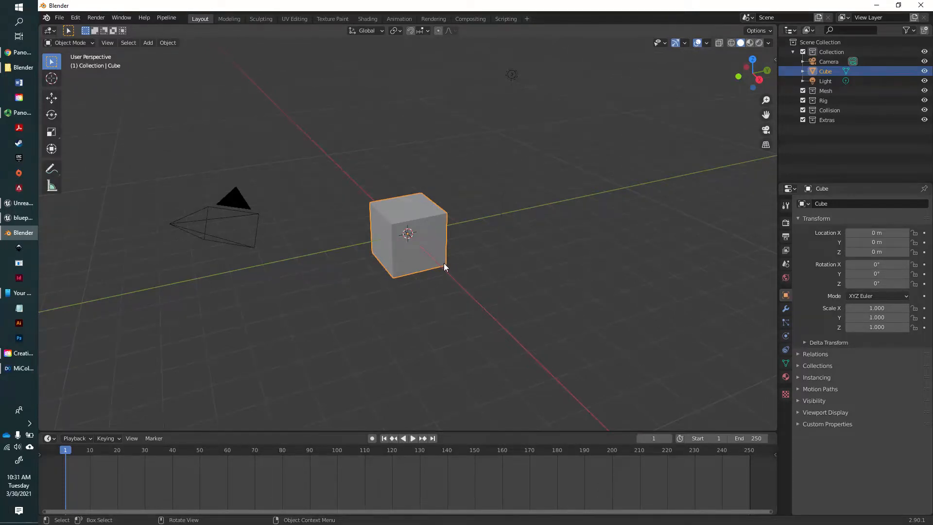
Examine the default cube from different distances and angles by zooming, orbiting and panning around it
scroll(444, 276, up, 4)
scroll(450, 280, down, 5)
scroll(450, 282, up, 1)
scroll(450, 282, up, 2)
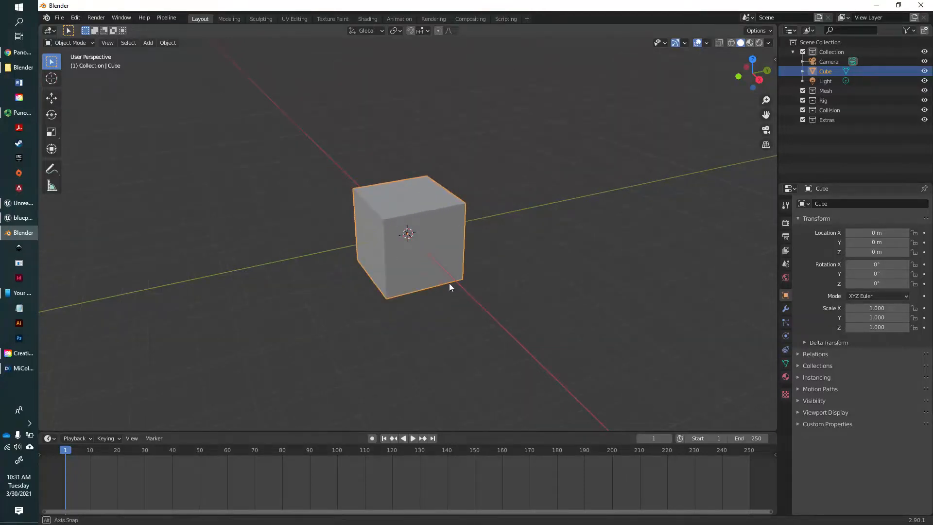
mouse_move(449, 284)
middle_down()
mouse_move(432, 318)
mouse_move(386, 232)
mouse_move(410, 294)
mouse_move(434, 230)
mouse_move(438, 286)
middle_up()
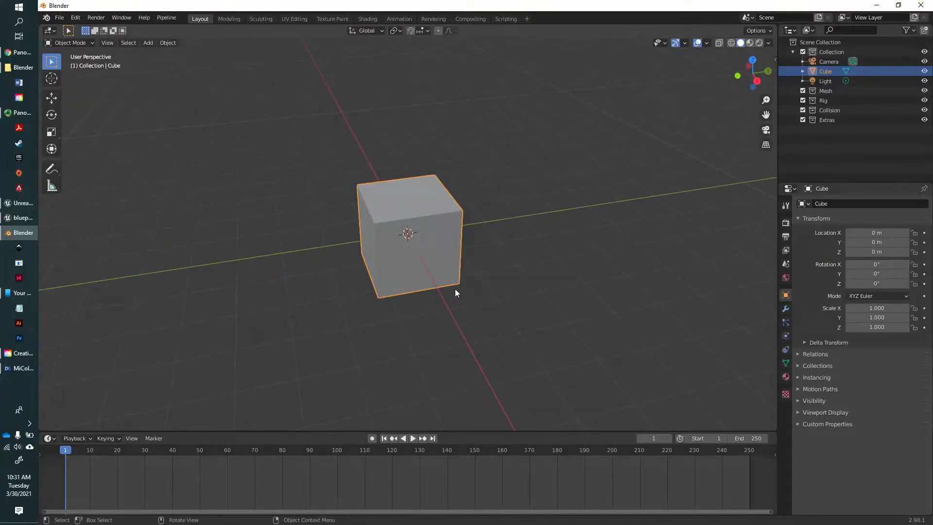
shift+middle_drag(457, 287, 477, 289)
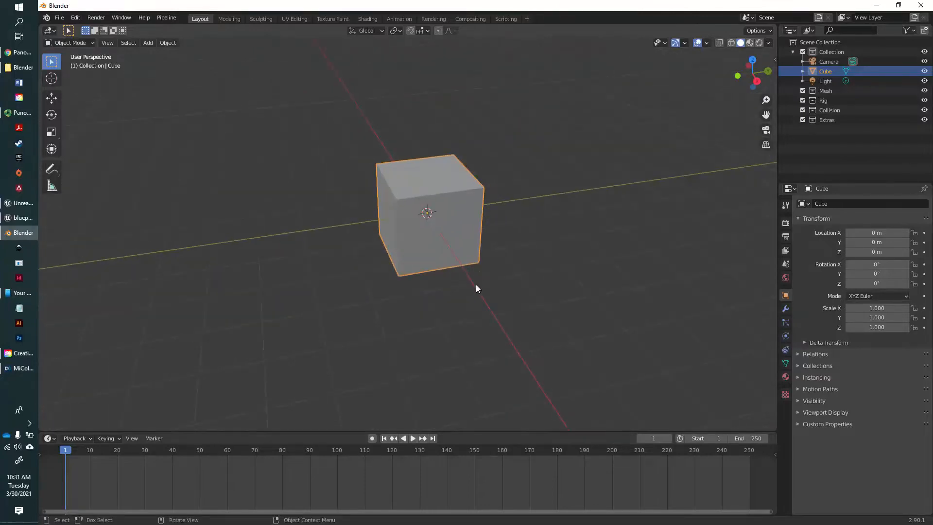
scroll(476, 282, up, 4)
scroll(476, 276, down, 7)
scroll(479, 273, up, 3)
middle_drag(482, 274, 491, 297)
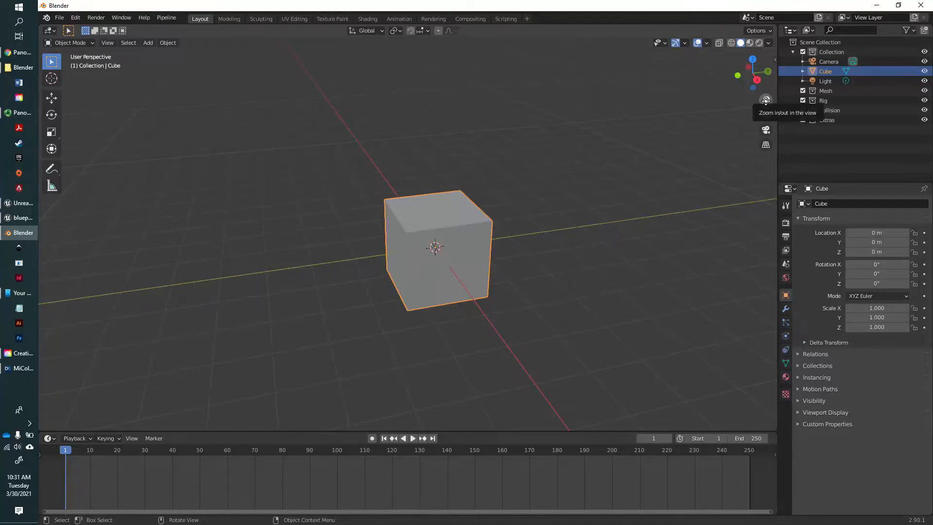
Try the viewport's on-screen zoom and pan controls, and view the cube through the camera before returning to the user view
mouse_move(766, 100)
mouse_down()
mouse_move(766, 81)
mouse_move(766, 127)
mouse_move(766, 88)
mouse_move(765, 102)
mouse_up()
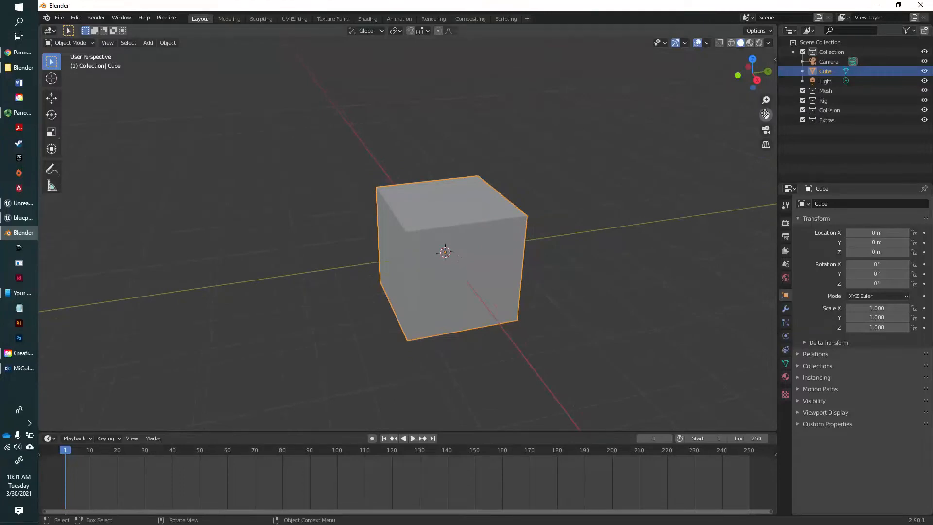
drag(766, 114, 719, 181)
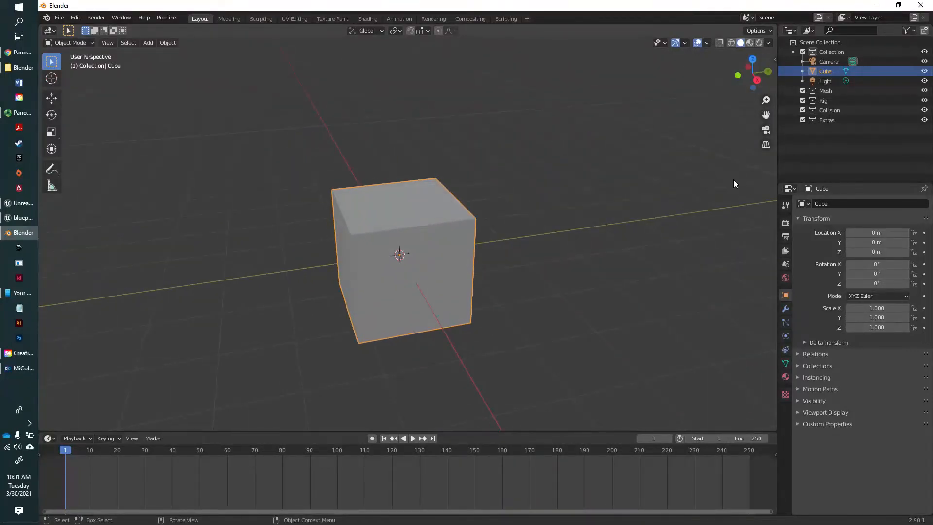
click(768, 130)
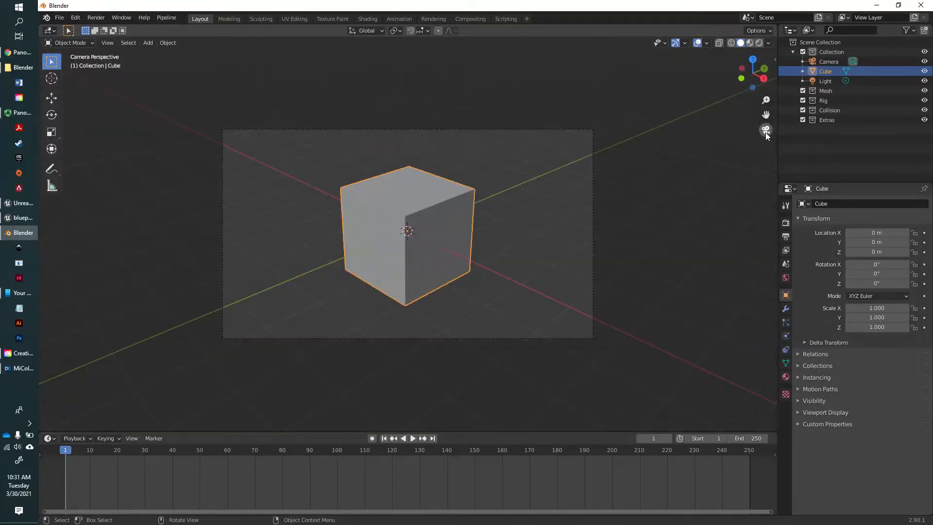
click(765, 130)
scroll(631, 223, down, 3)
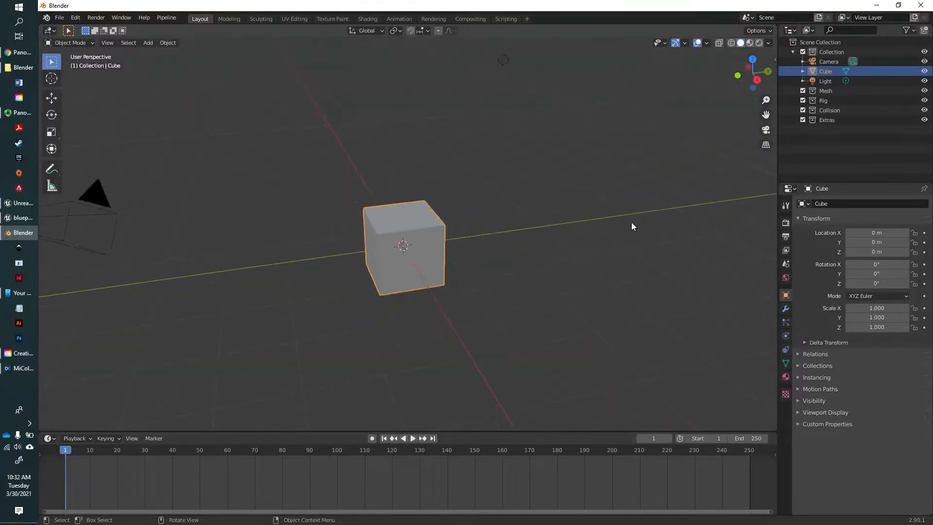
Select the scene's camera, light and cube in turn, ending with the light
click(156, 220)
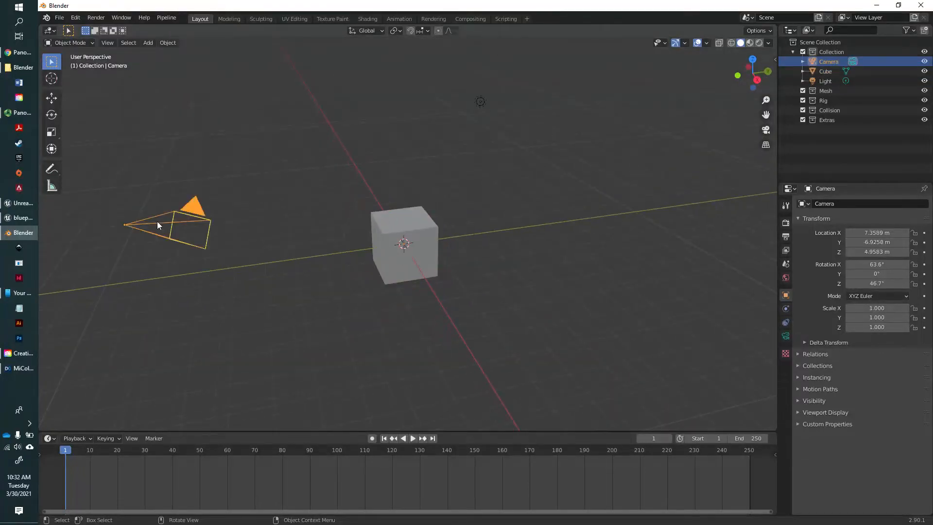
click(480, 103)
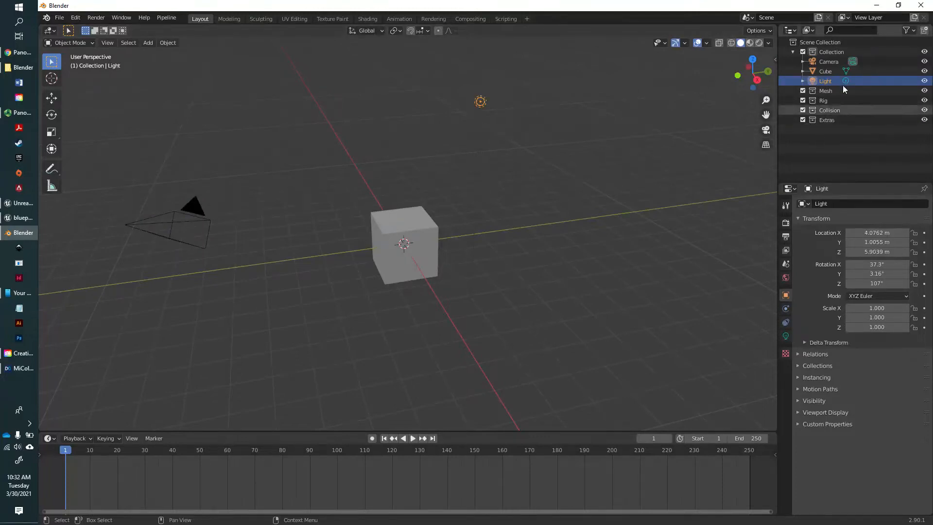
click(831, 63)
click(831, 72)
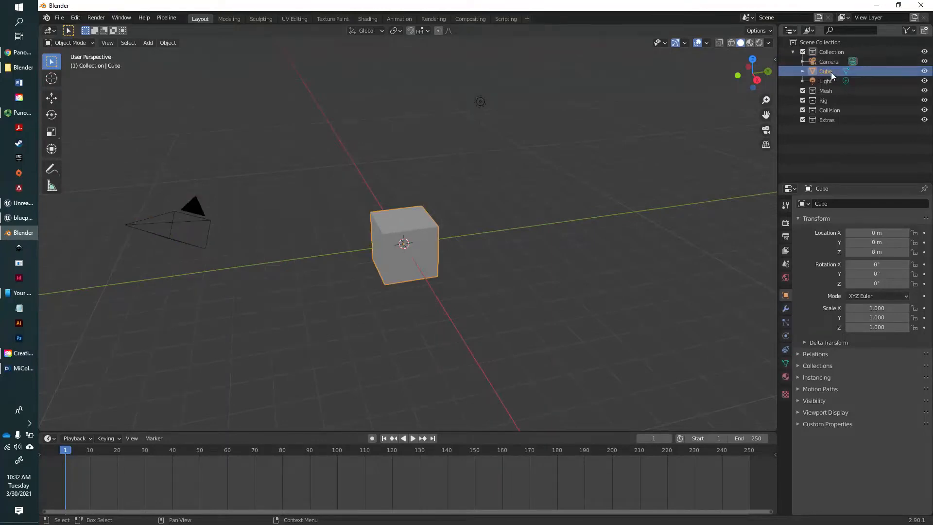
click(831, 81)
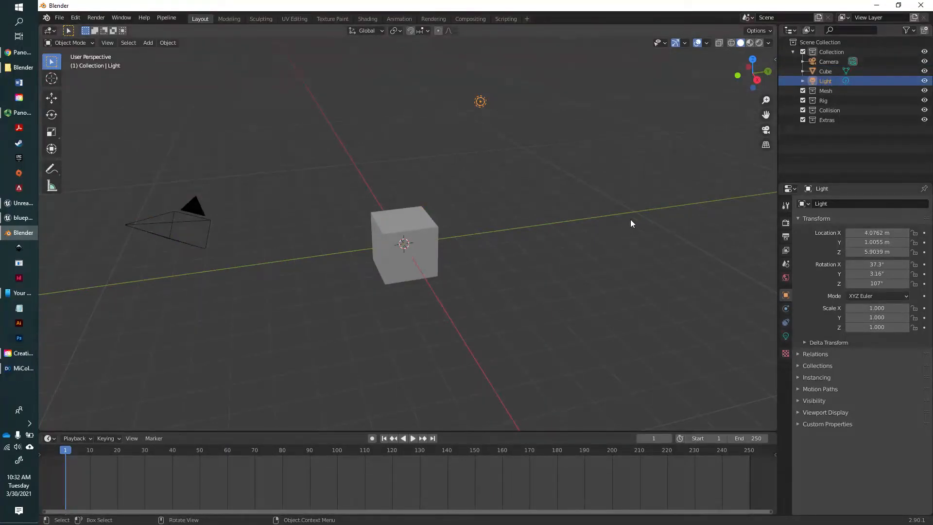
Duplicate the cube and move the copy along the negative X axis, clear of the original
mouse_move(505, 264)
middle_down()
mouse_move(479, 276)
mouse_move(488, 262)
middle_up()
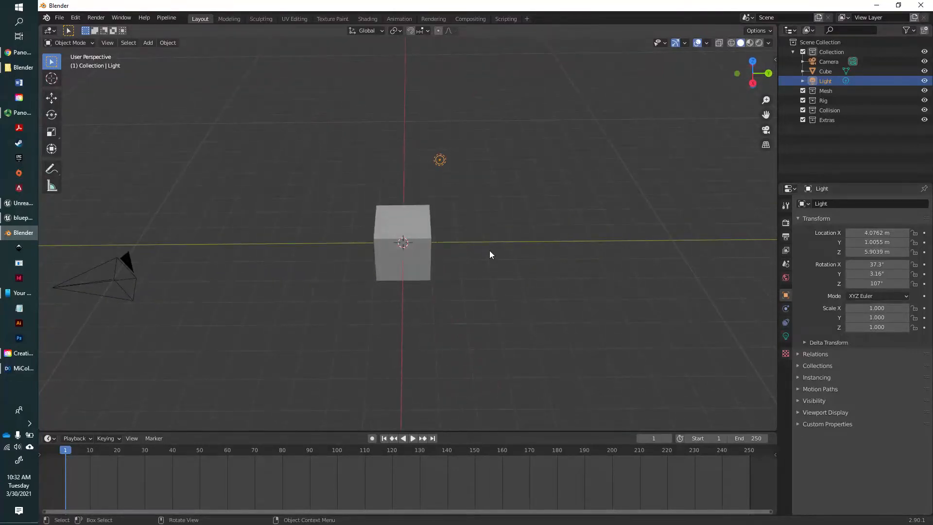
middle_drag(485, 264, 508, 264)
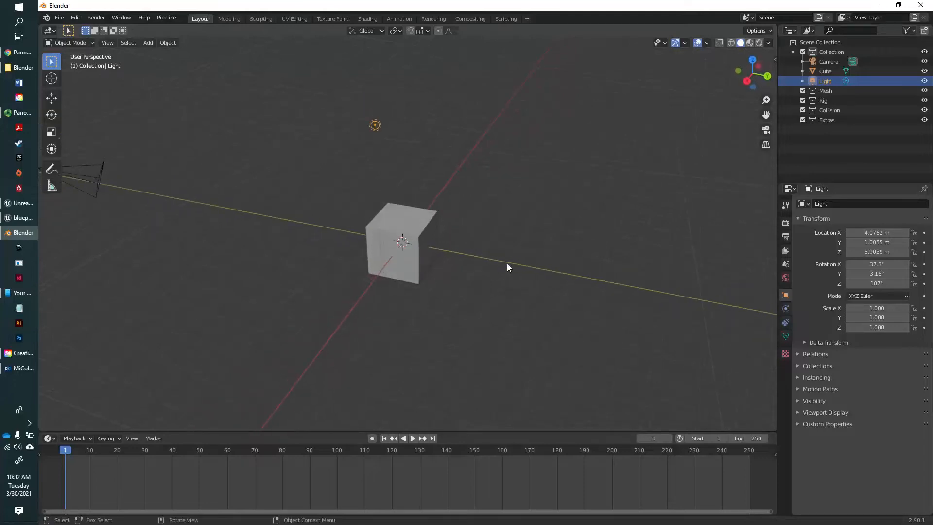
click(422, 220)
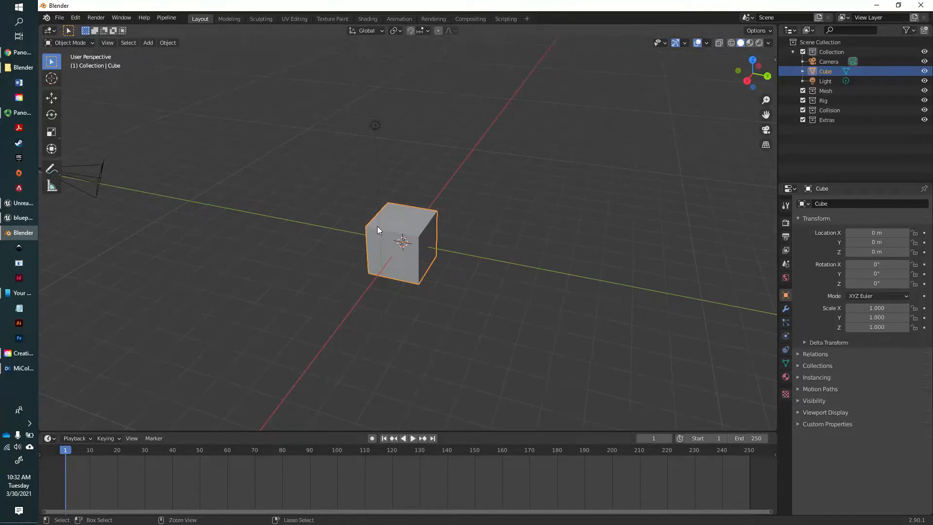
key(ctrl+c)
key(ctrl+v)
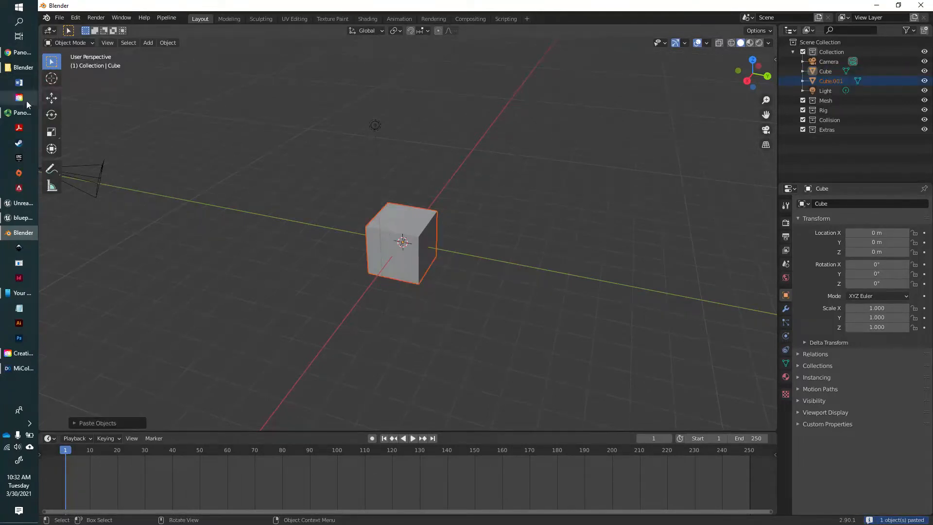
click(51, 98)
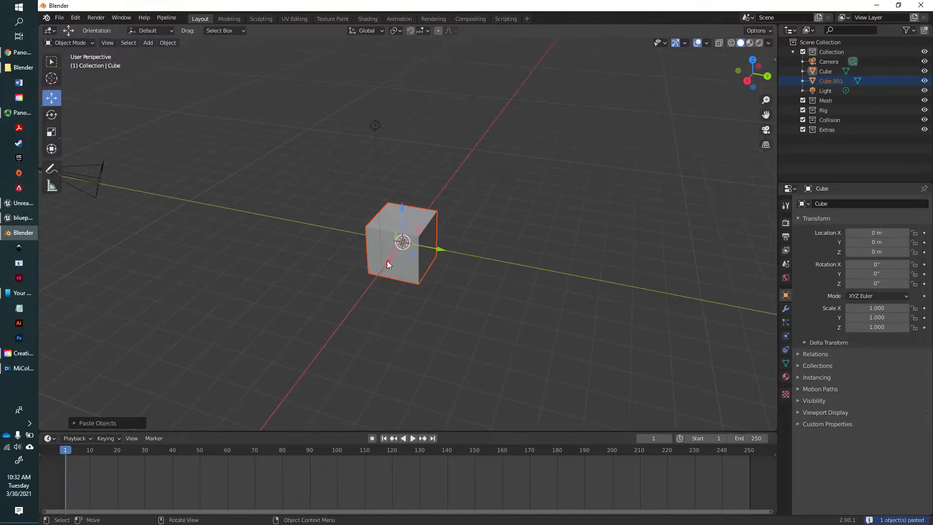
drag(387, 260, 430, 214)
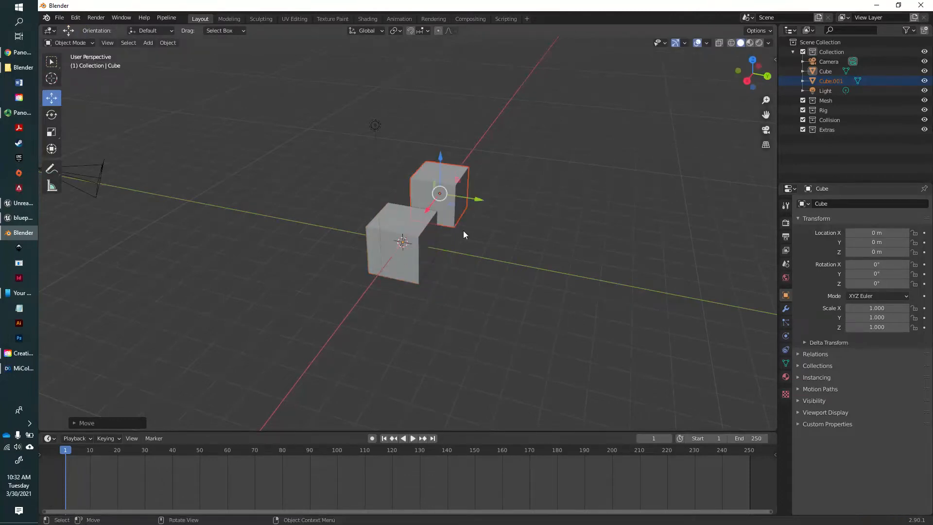
Duplicate the moved cube and place the new copy behind it at about -8.95 m on X
key(ctrl+c)
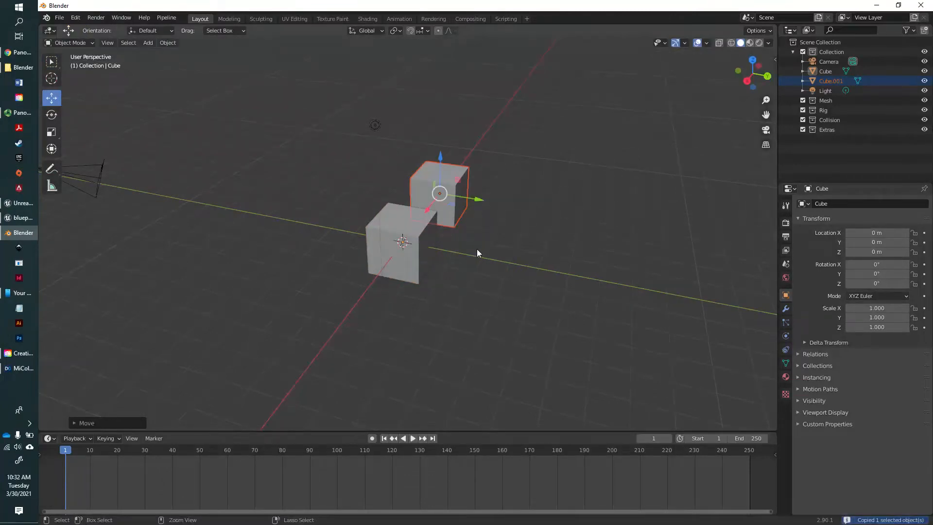
key(ctrl+v)
drag(429, 211, 457, 174)
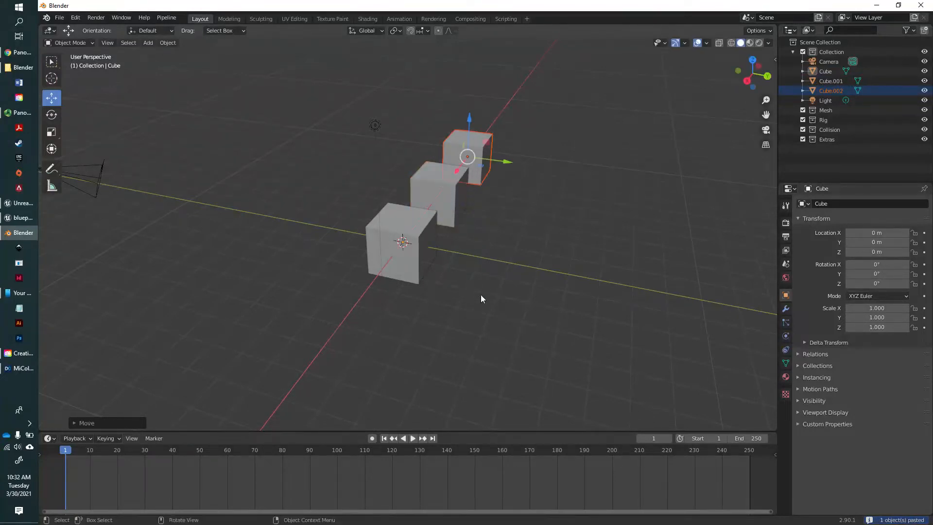
Compare the row of three cubes in orthographic and perspective projection, ending in perspective
middle_drag(484, 290, 540, 316)
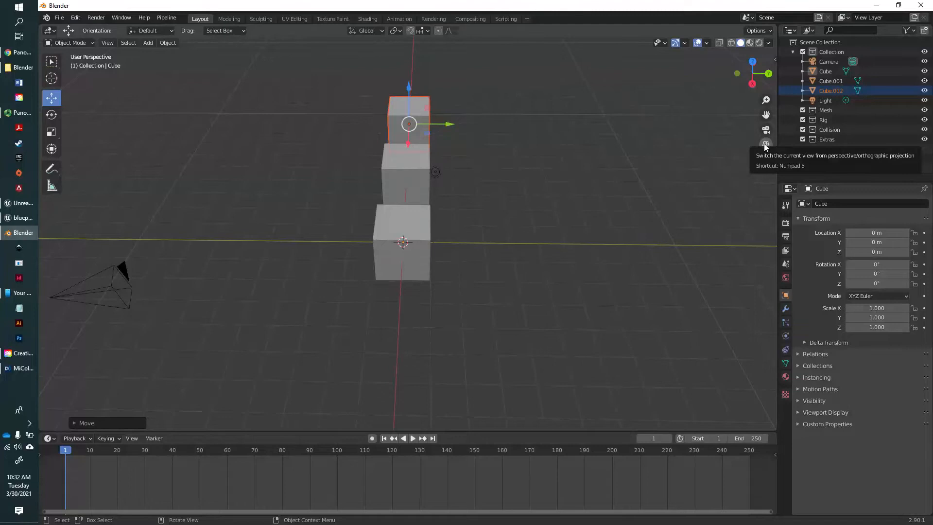
click(766, 144)
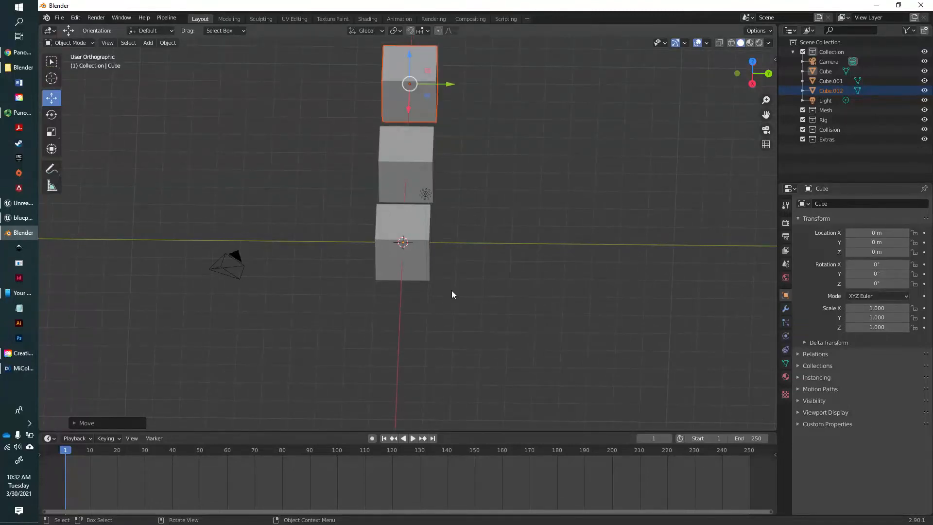
middle_drag(454, 244, 477, 198)
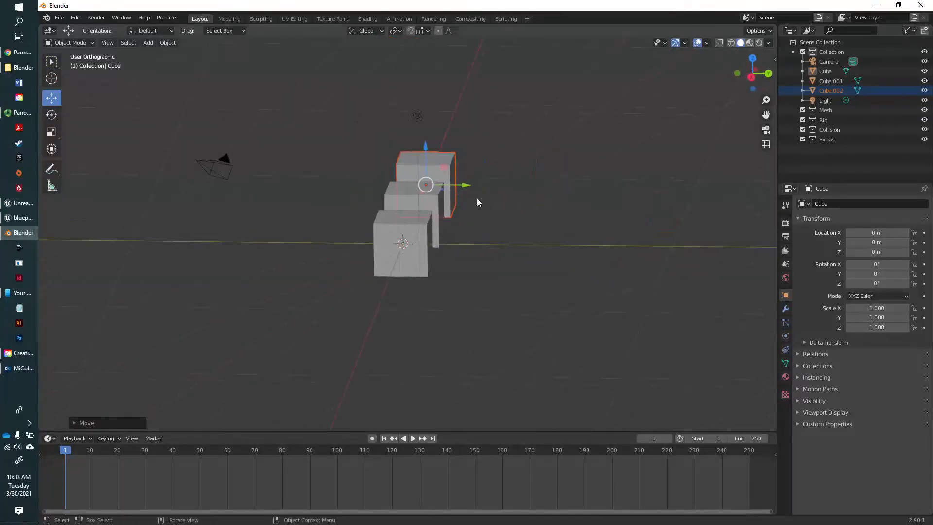
click(766, 145)
Delete the two duplicated cubes, keeping the original one at the world origin
middle_drag(545, 279, 508, 221)
click(601, 166)
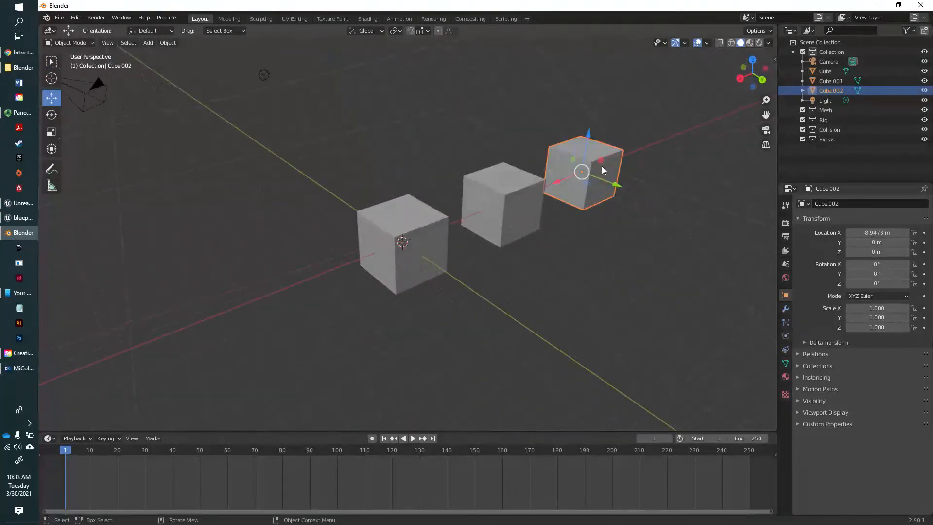
key(Delete)
click(535, 193)
key(Delete)
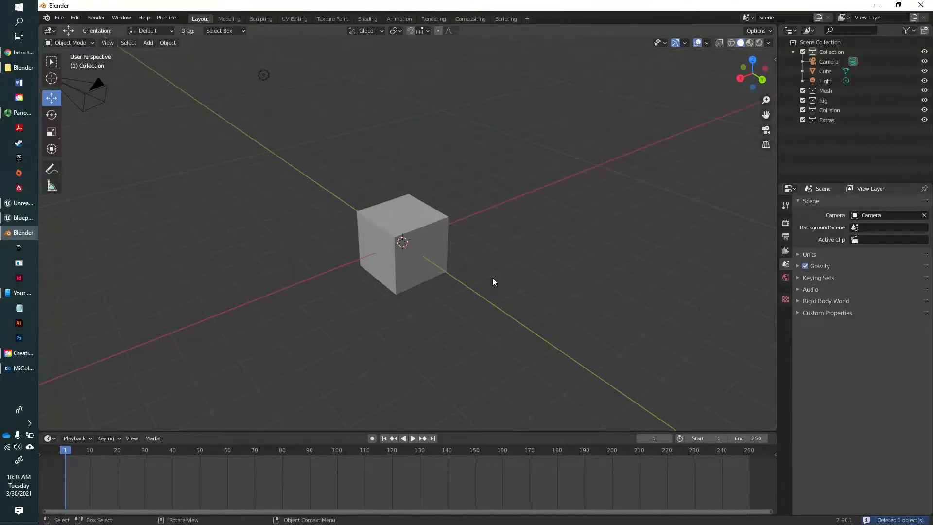
Select the cube, try moving it along the Z and Y axes, and undo the moves
middle_drag(392, 302, 384, 245)
click(383, 246)
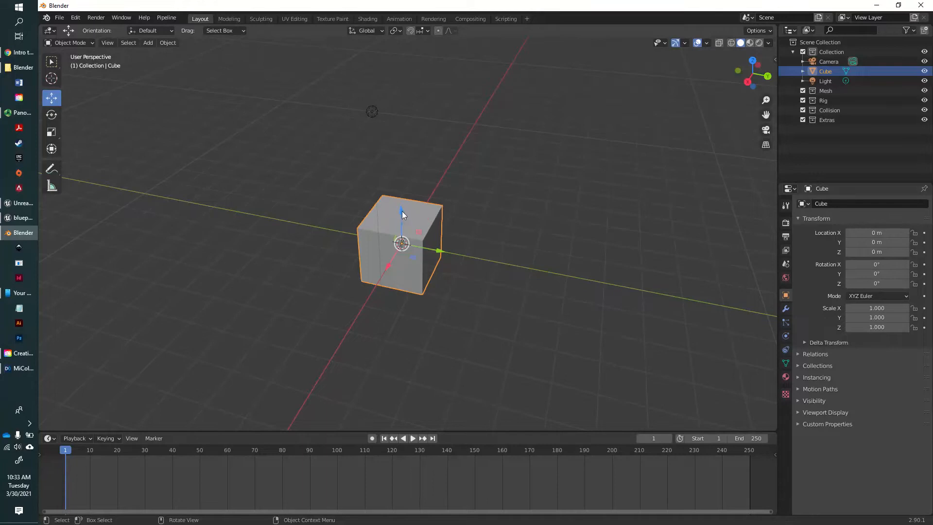
drag(401, 211, 401, 147)
drag(438, 189, 400, 202)
key(ctrl+z)
key(ctrl+z)
key(ctrl+z)
key(ctrl+z)
Move the cube freely in the view, and clear its location back to the origin
key(g)
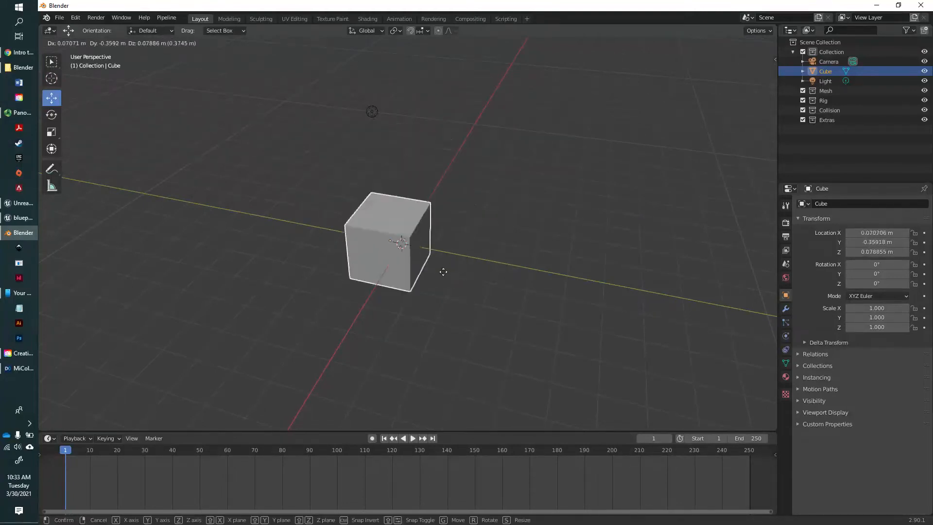
click(458, 252)
key(alt+g)
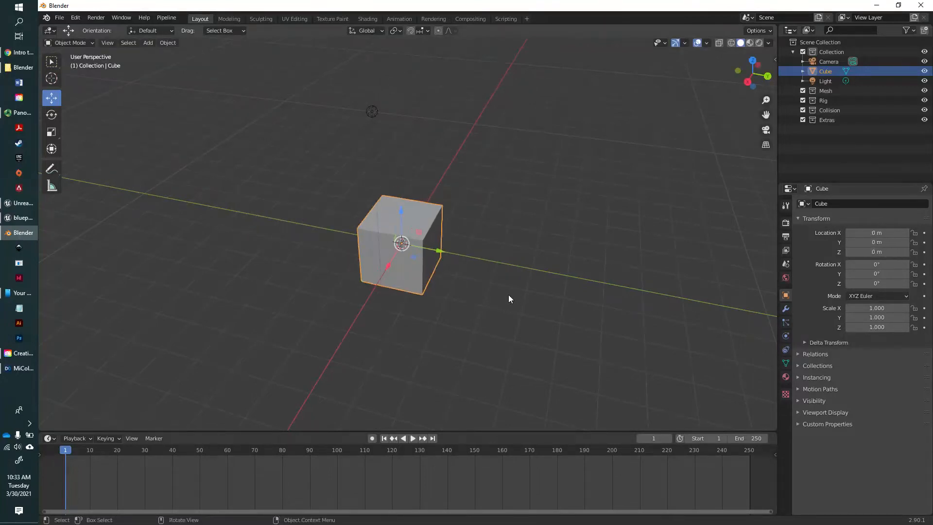
Rotate the cube about Z and freely with the Rotate tool, and clear its rotation
click(53, 115)
drag(375, 257, 343, 238)
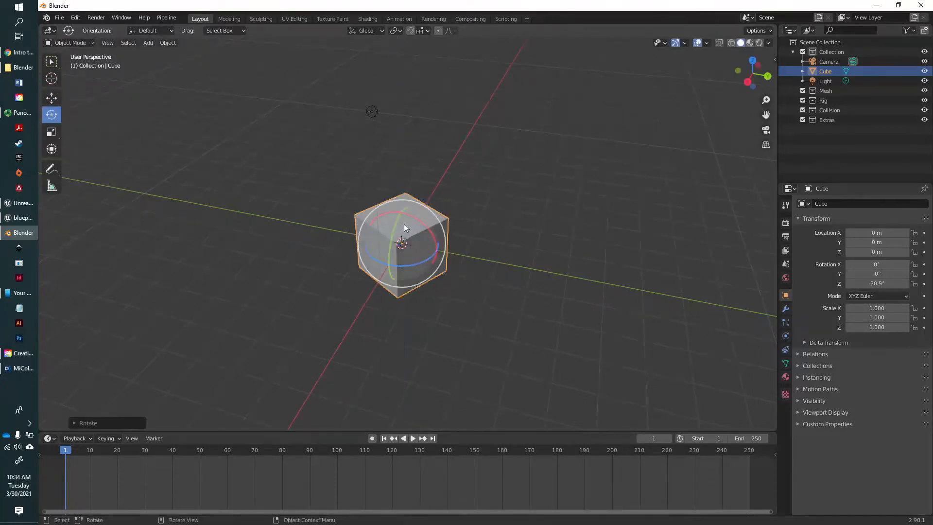
drag(404, 223, 406, 260)
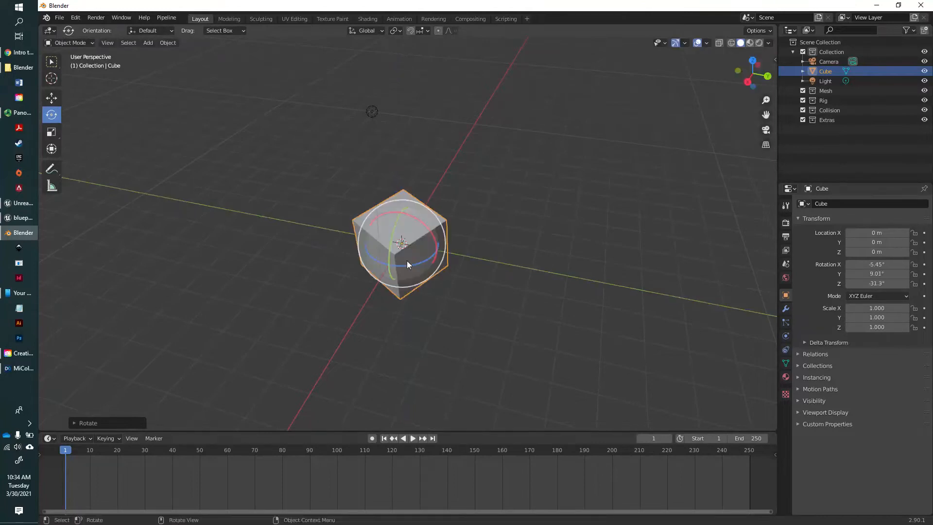
key(alt+r)
Rotate the cube freely in trackball mode to about X -75.5°, Y 85.3° and Z 18.2°
key(r)
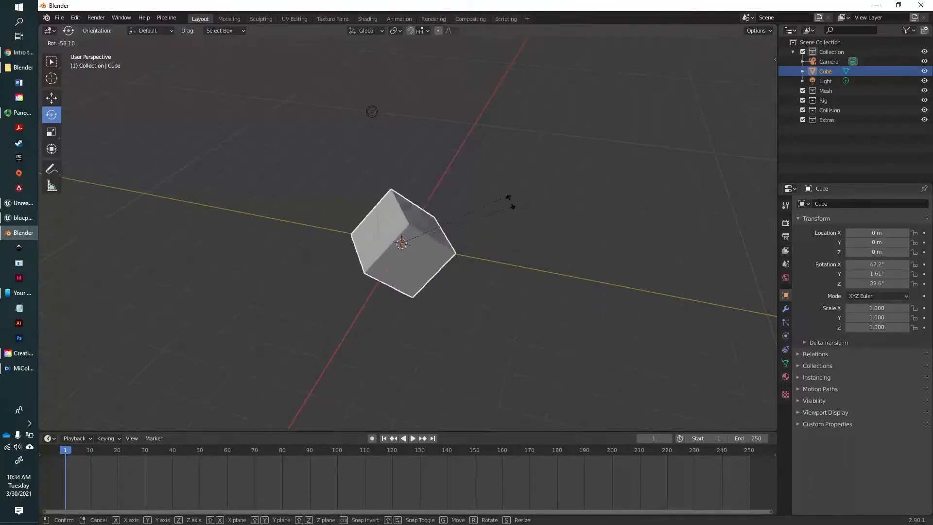
key(Escape)
key(r)
key(r)
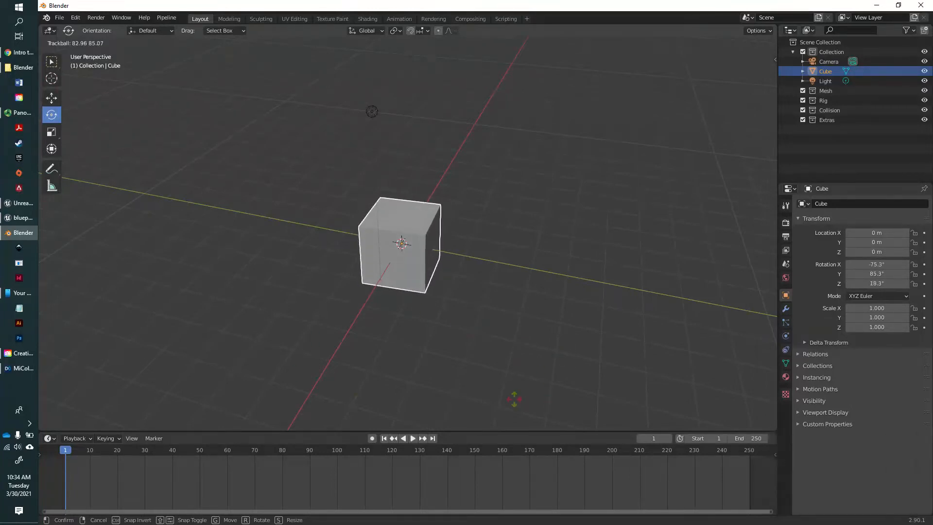
click(514, 399)
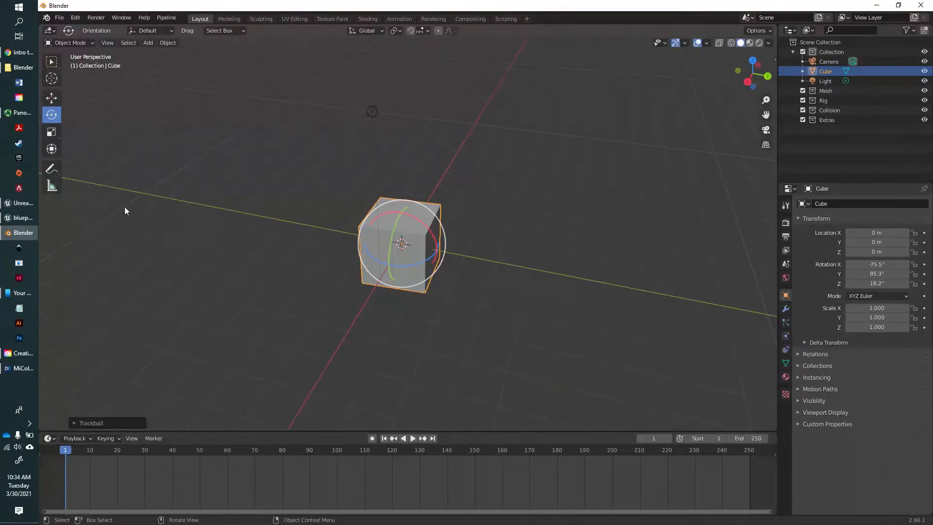
Scale the cube along the global Z axis until its X scale is about 1.095
click(52, 132)
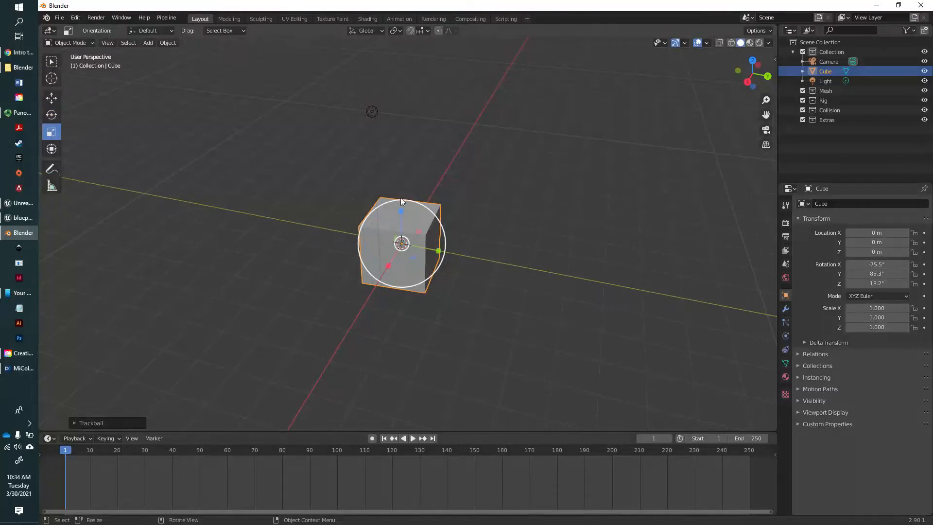
drag(404, 211, 399, 180)
click(403, 206)
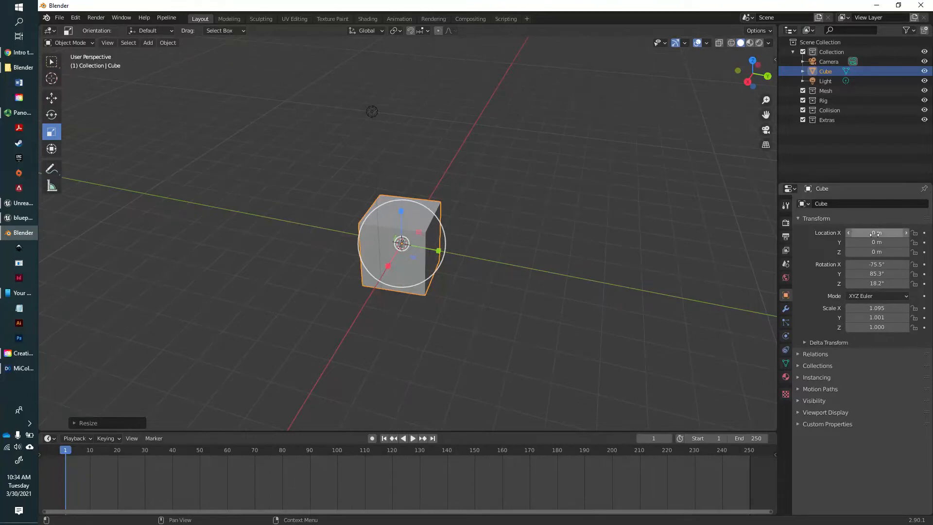
Adjust the cube's transform values to Location X 0.16 m, Rotation X -75.9° and Scale X 1.365
drag(885, 233, 892, 234)
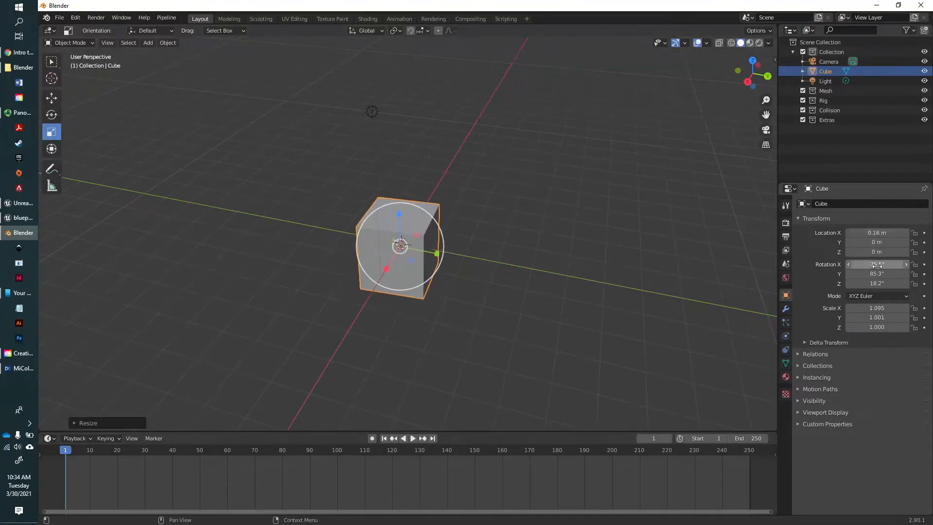
drag(886, 266, 886, 266)
drag(877, 307, 895, 308)
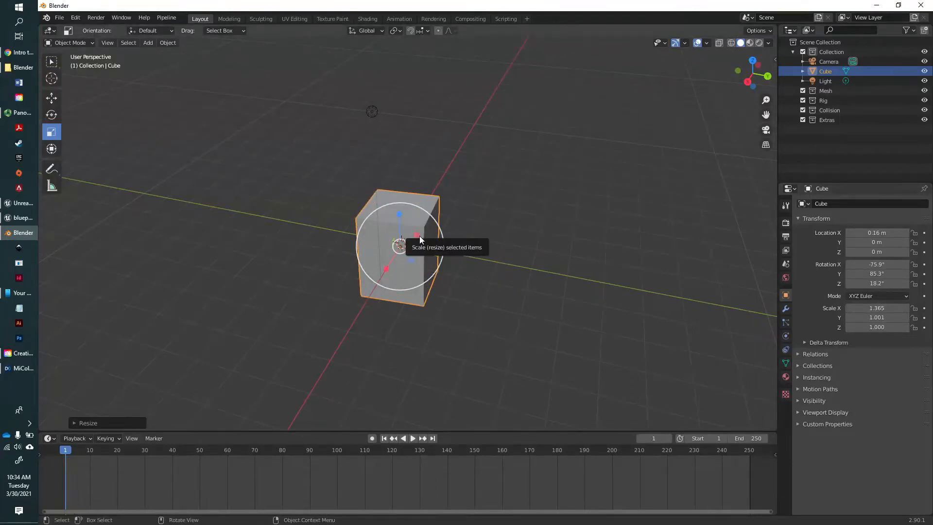
Scale the cube up uniformly to scale values of about 2.172, 1.592 and 1.591
key(s)
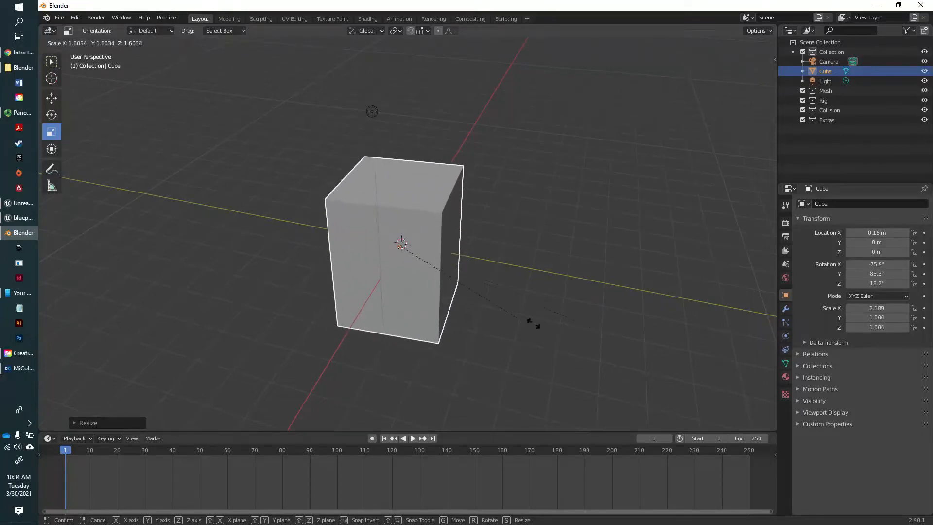
click(506, 318)
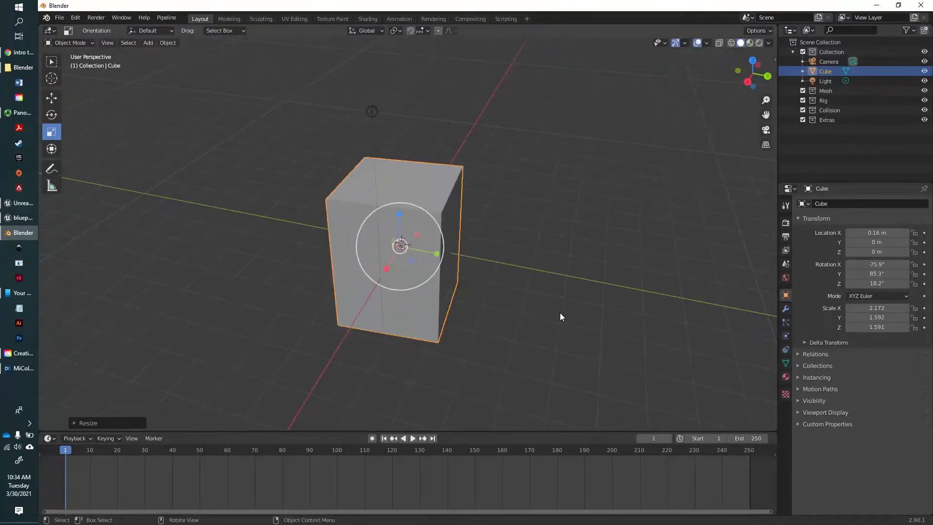
middle_drag(560, 313, 525, 327)
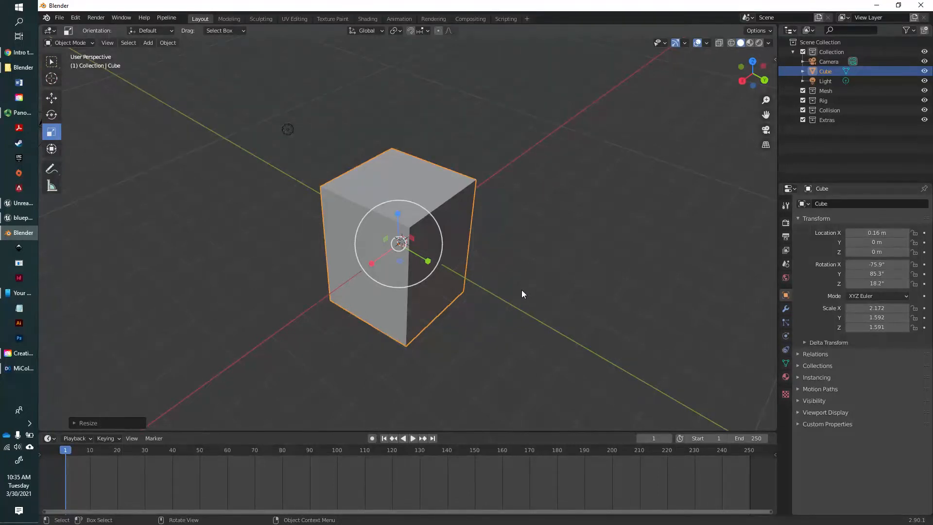
Activate the Select Box tool and put the cube into Edit Mode
click(52, 63)
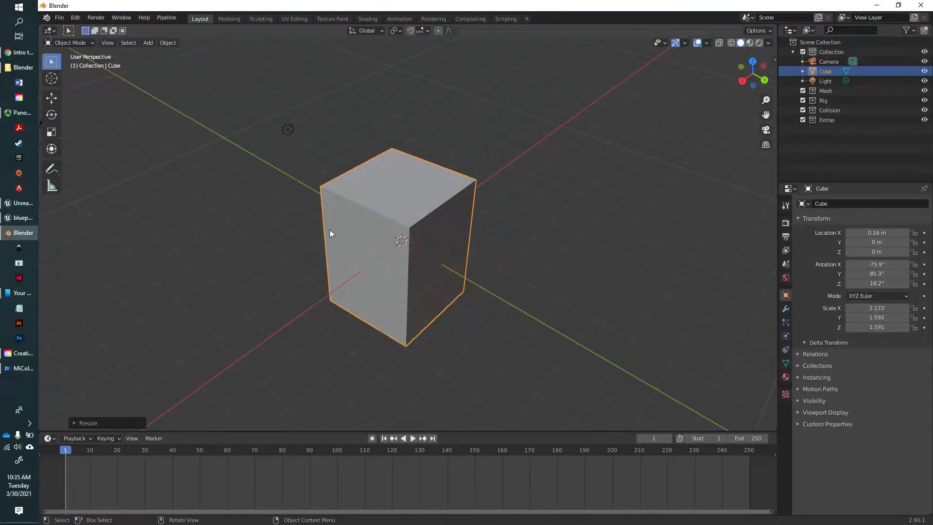
middle_drag(524, 330, 186, 298)
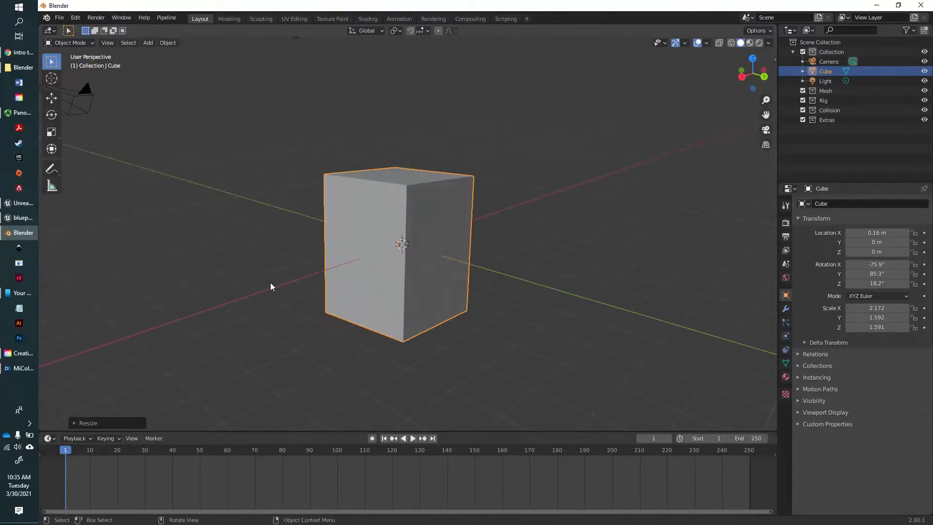
mouse_move(529, 268)
middle_down()
mouse_move(533, 285)
mouse_move(523, 276)
middle_up()
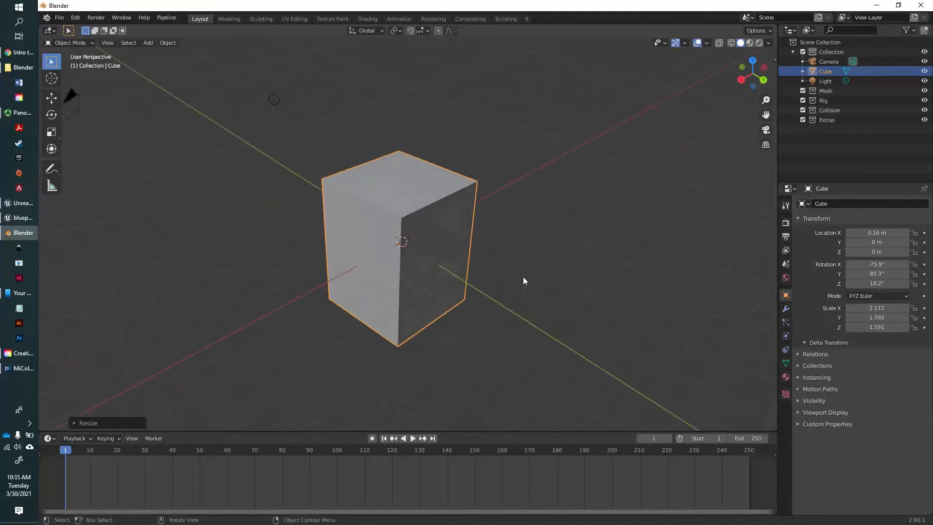
key(Tab)
key(Tab)
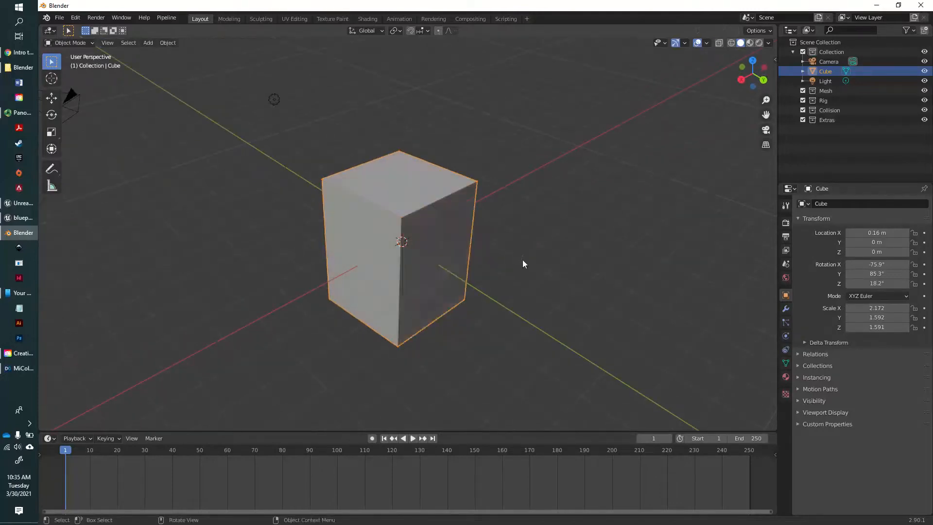
key(Tab)
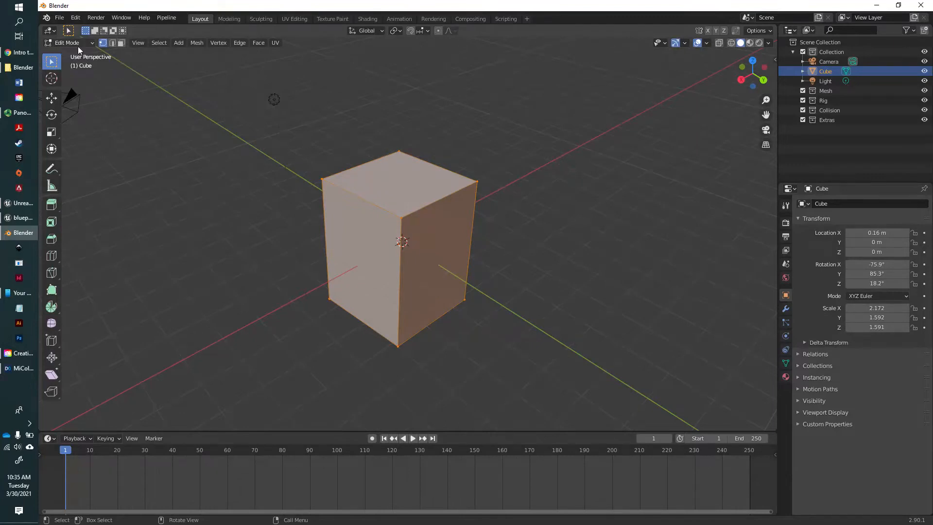
Toggle the cube between Edit Mode and Object Mode several times, ending in Object Mode
key(Tab)
key(Tab)
key(Tab)
key(Tab)
click(86, 42)
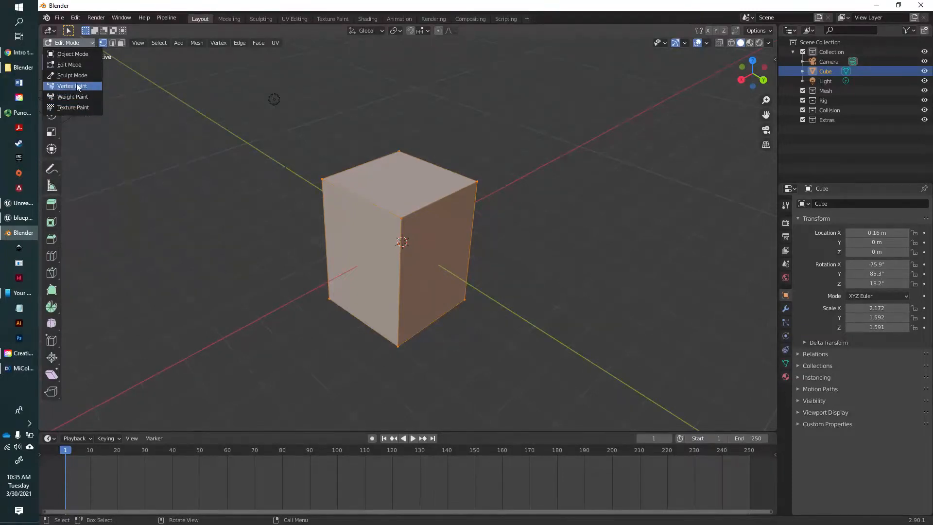
click(72, 55)
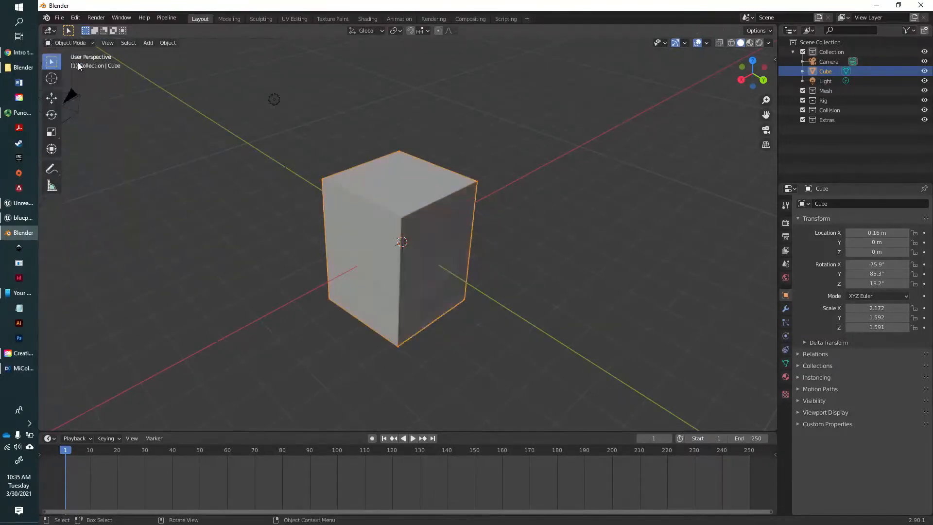
Switch the cube from Object Mode into Edit Mode
key(Tab)
key(Tab)
key(Tab)
middle_drag(358, 337, 399, 342)
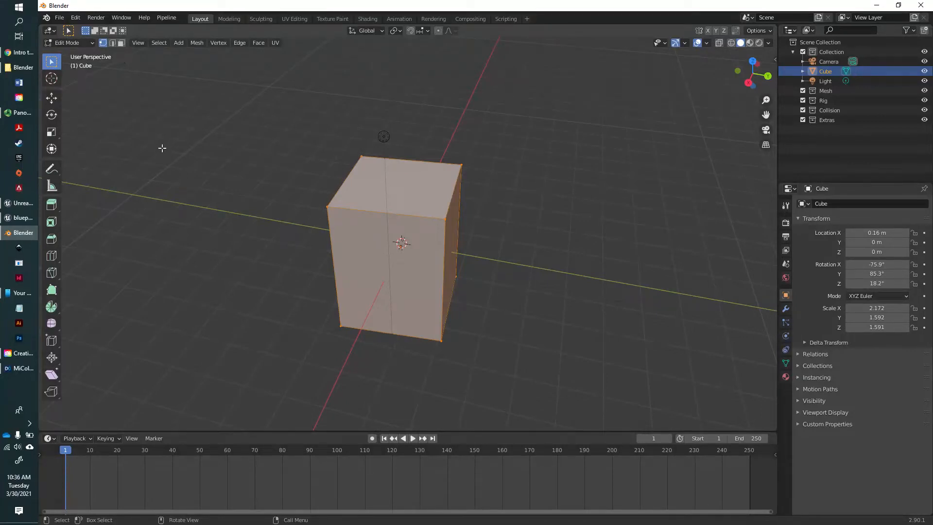
mouse_move(300, 255)
middle_down()
mouse_move(300, 231)
mouse_move(300, 240)
middle_up()
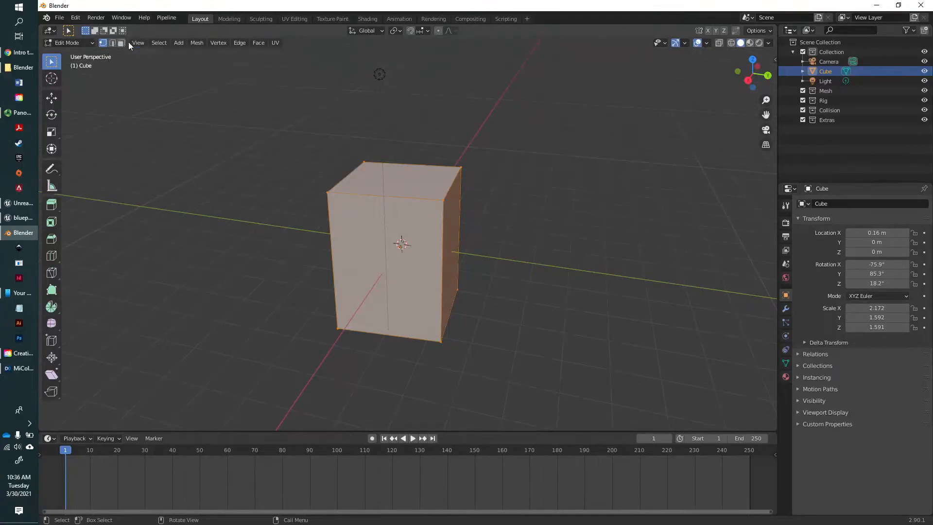
Change to face selection, select only the cube's top face, and move it freely to a slightly lower position
click(120, 43)
click(452, 124)
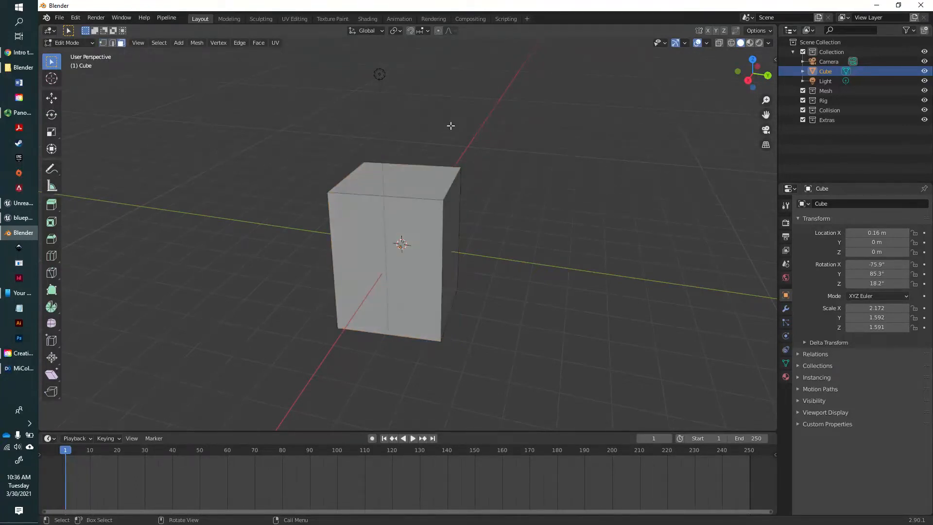
click(417, 173)
middle_drag(535, 192, 465, 199)
key(g)
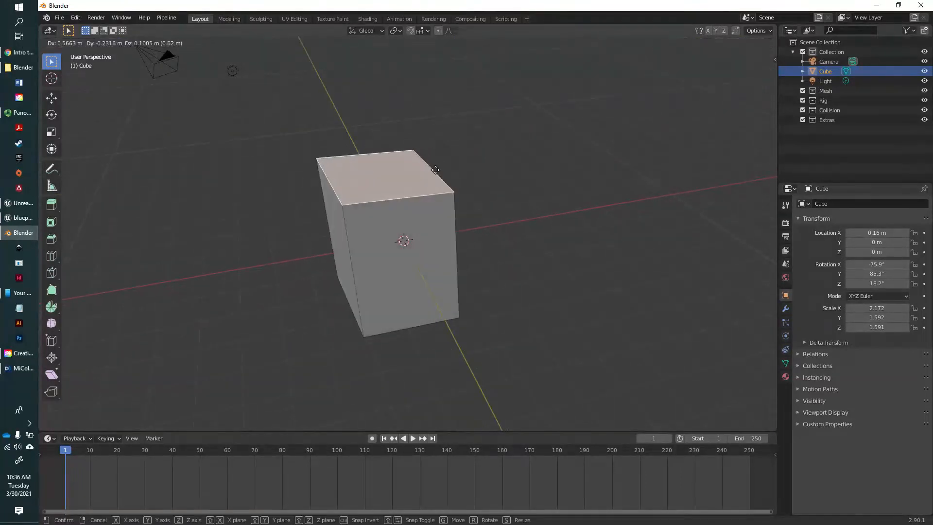
click(450, 193)
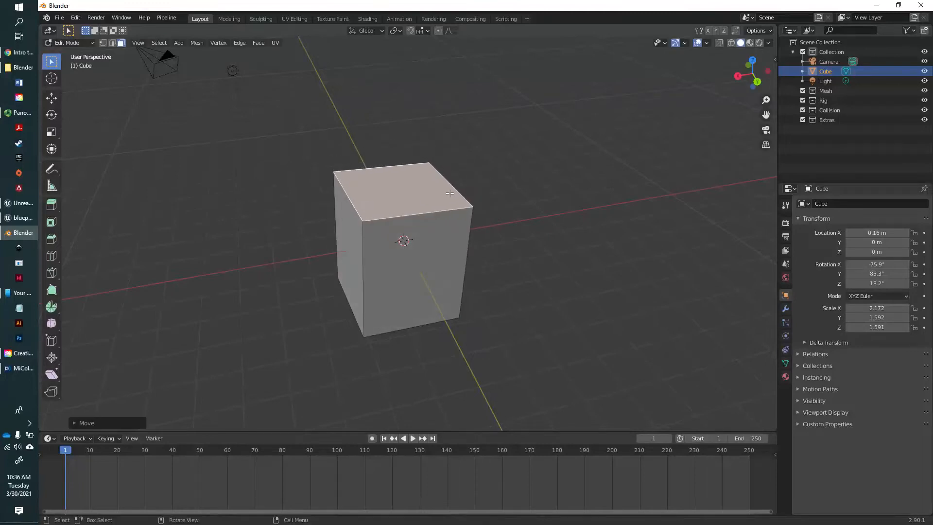
Use the Move tool to raise the top face along Z and shift it slightly along X
click(52, 98)
mouse_move(399, 152)
mouse_down()
mouse_move(398, 65)
mouse_move(398, 156)
mouse_move(398, 134)
mouse_up()
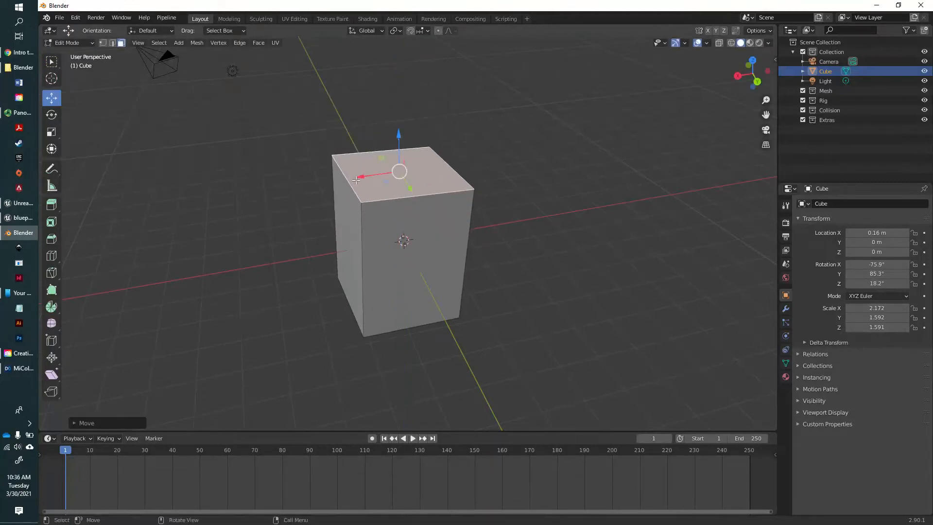
mouse_move(356, 180)
mouse_down()
mouse_move(435, 175)
mouse_move(361, 180)
mouse_up()
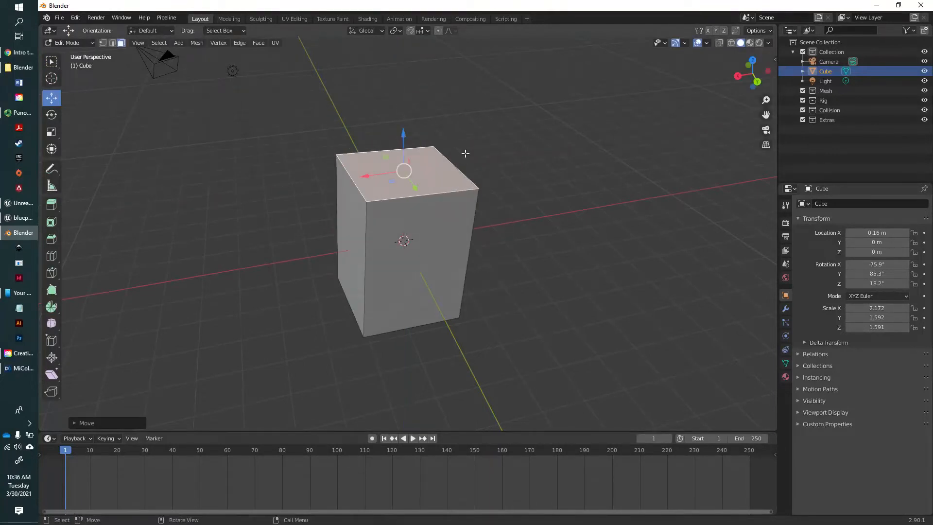
Scale the top face down to roughly half its size so the cube's sides taper upward
key(s)
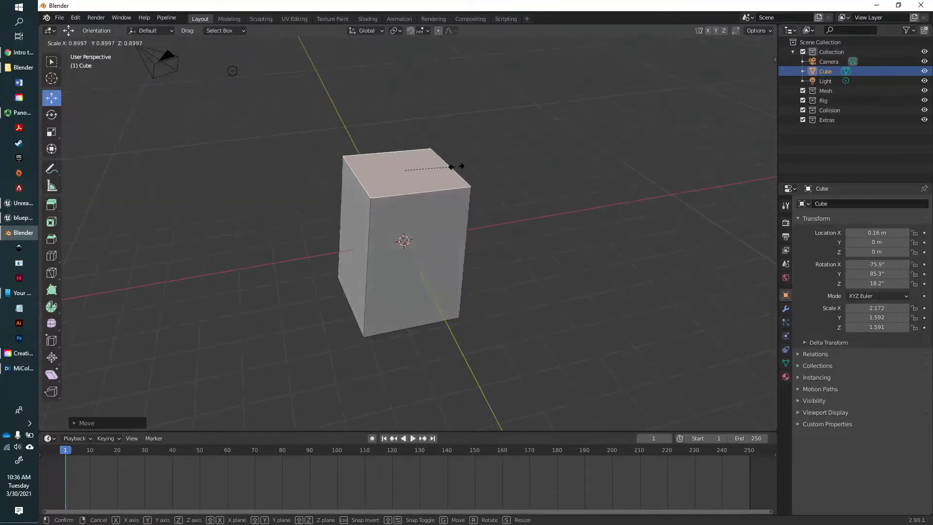
click(437, 166)
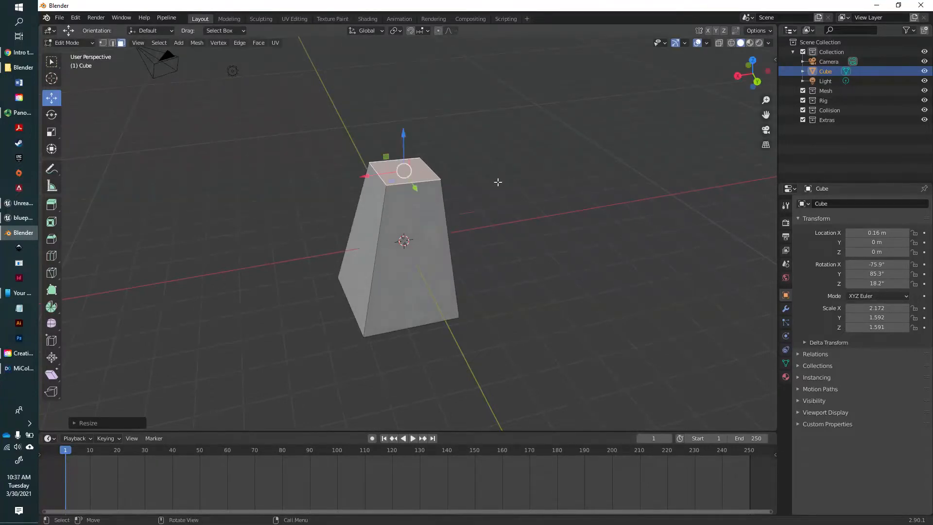
key(r)
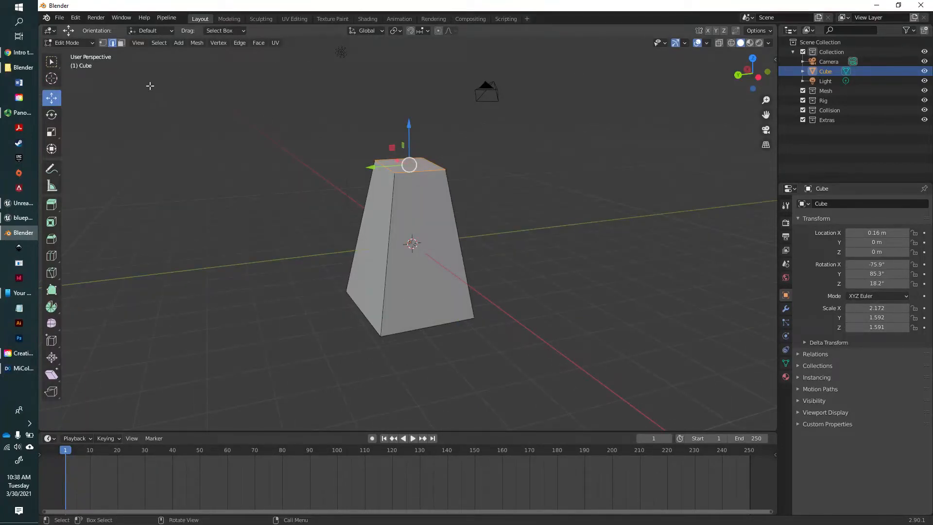
Select one of the slanted vertical edges in edge selection mode and move it outward along Y
click(364, 210)
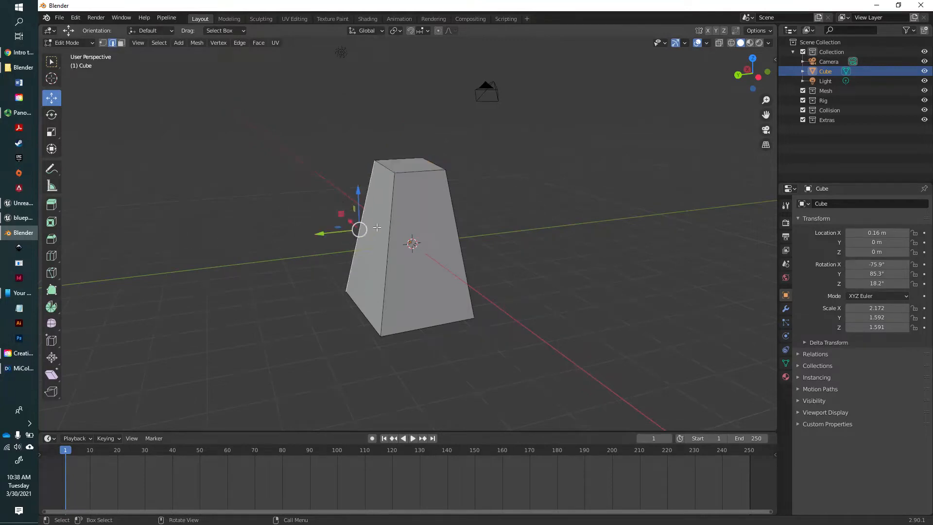
click(458, 238)
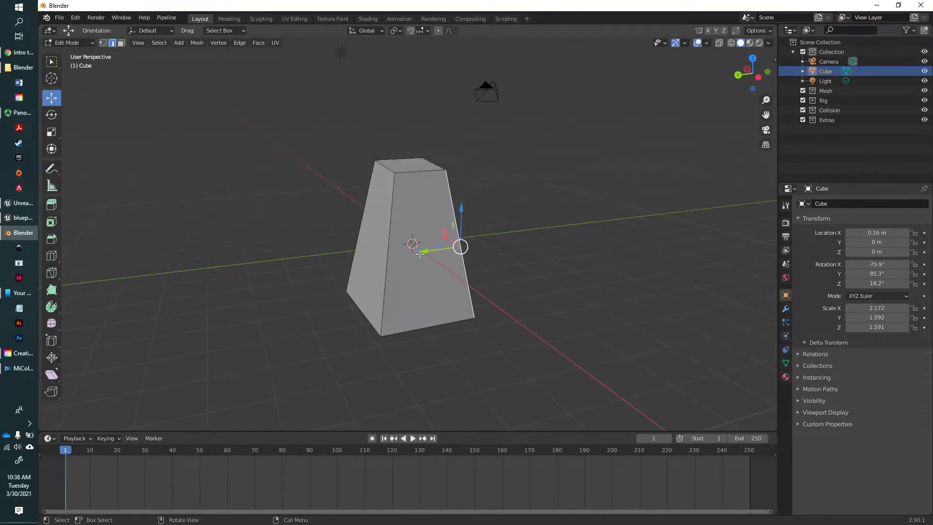
key(g)
key(y)
click(436, 249)
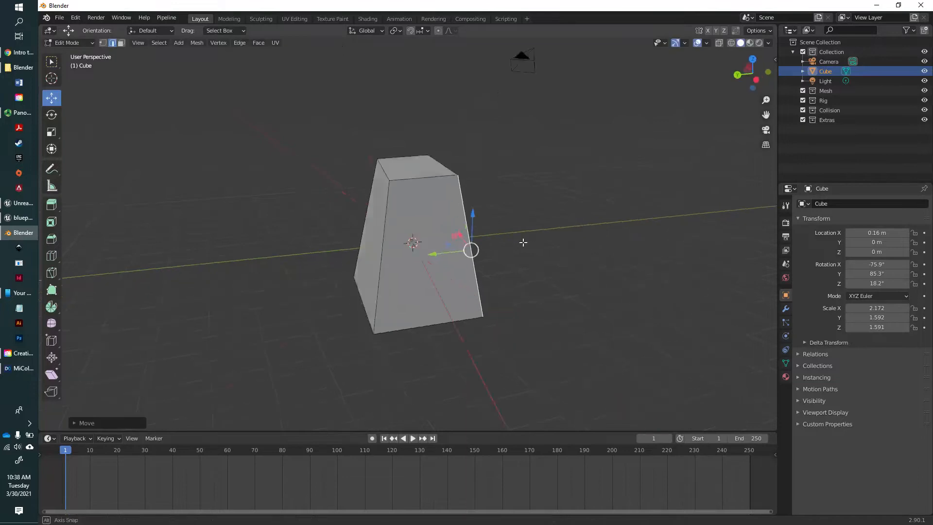
Move the selected slanted edge down along the Z axis
middle_drag(523, 242, 468, 232)
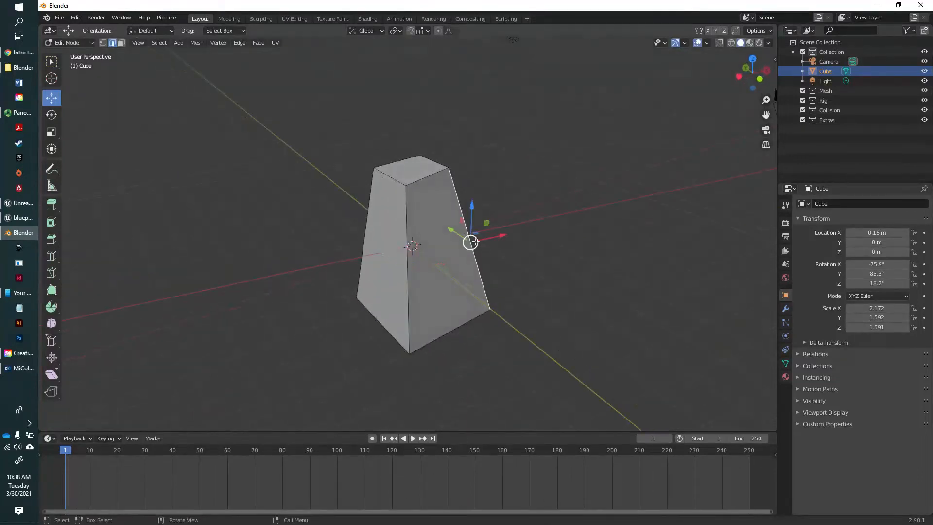
key(g)
key(z)
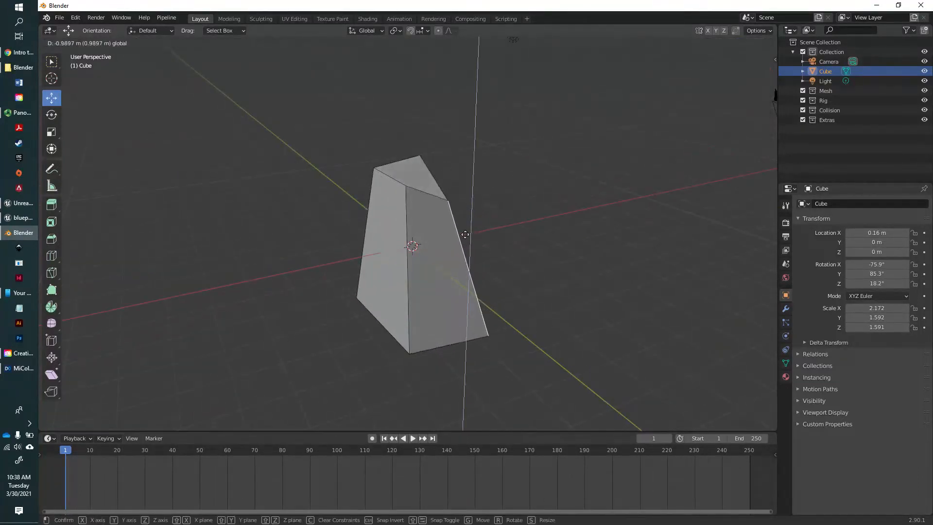
click(454, 227)
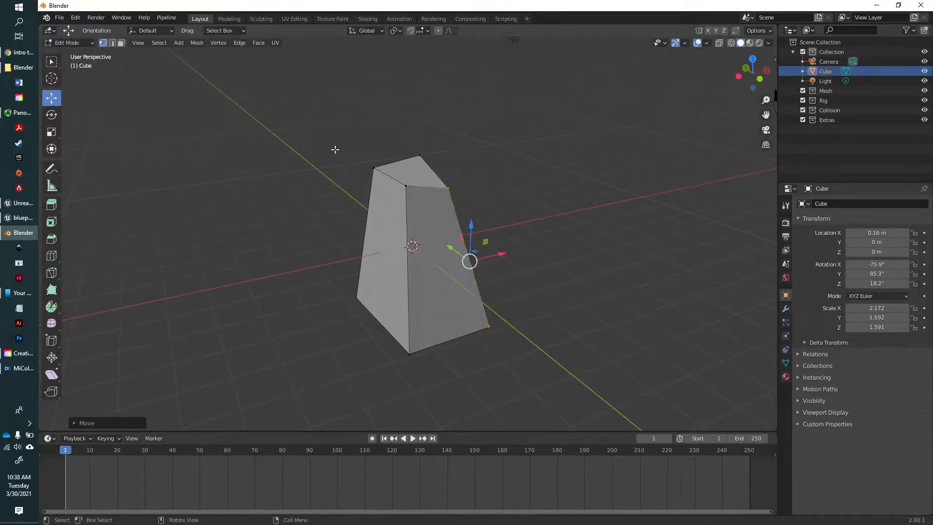
Lower two neighbouring top corner vertices one at a time along Z, the nearest corner farther down
click(372, 168)
drag(372, 130, 454, 190)
click(407, 185)
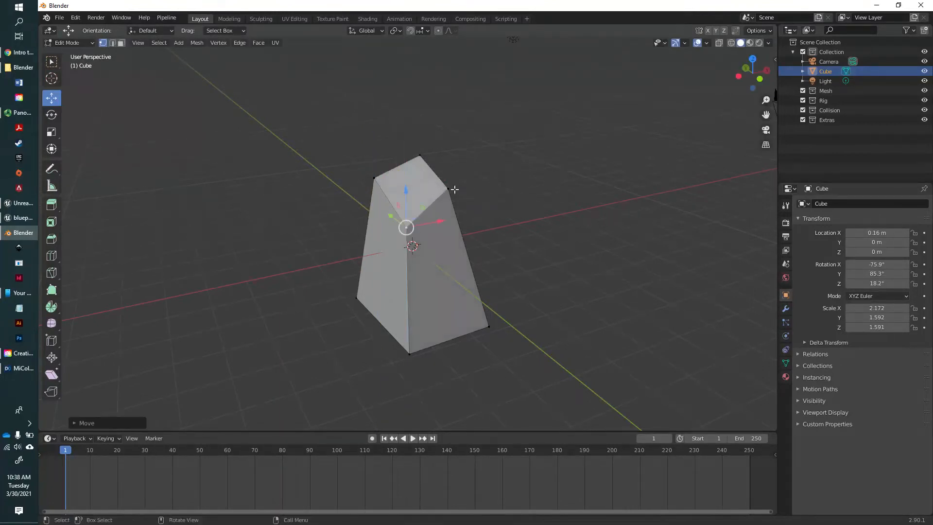
Add the adjacent top vertex to the selection, lower the pair slightly along Z, and rotate it about Z
shift+click(447, 188)
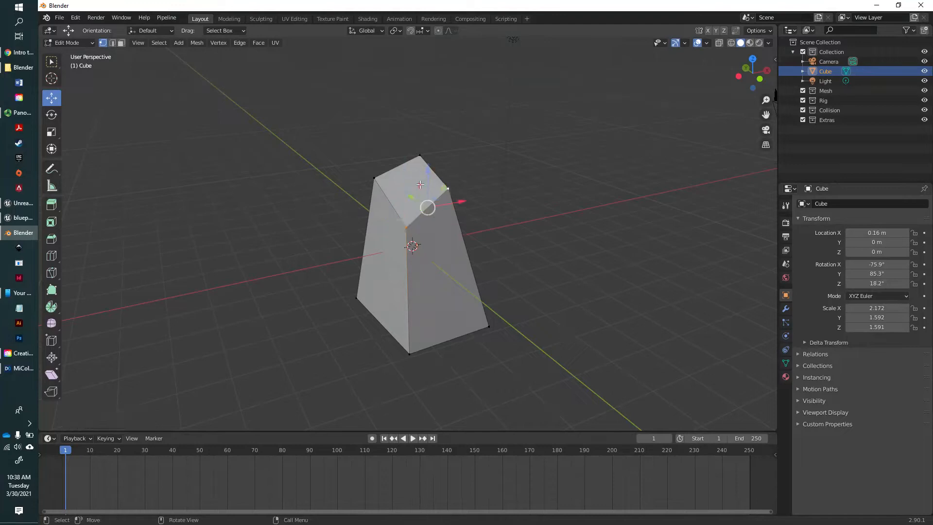
mouse_move(426, 167)
mouse_down()
mouse_move(426, 133)
mouse_move(427, 176)
mouse_move(430, 168)
mouse_up()
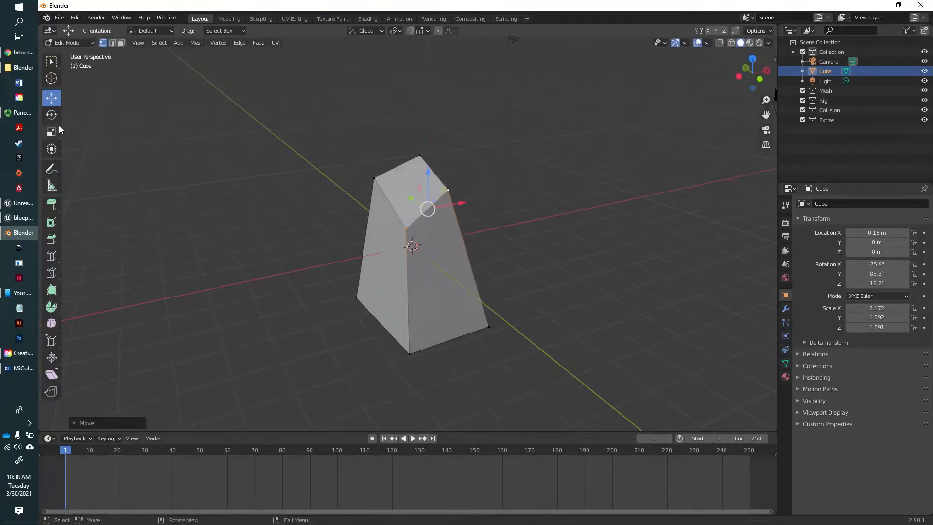
click(51, 115)
drag(462, 215, 452, 219)
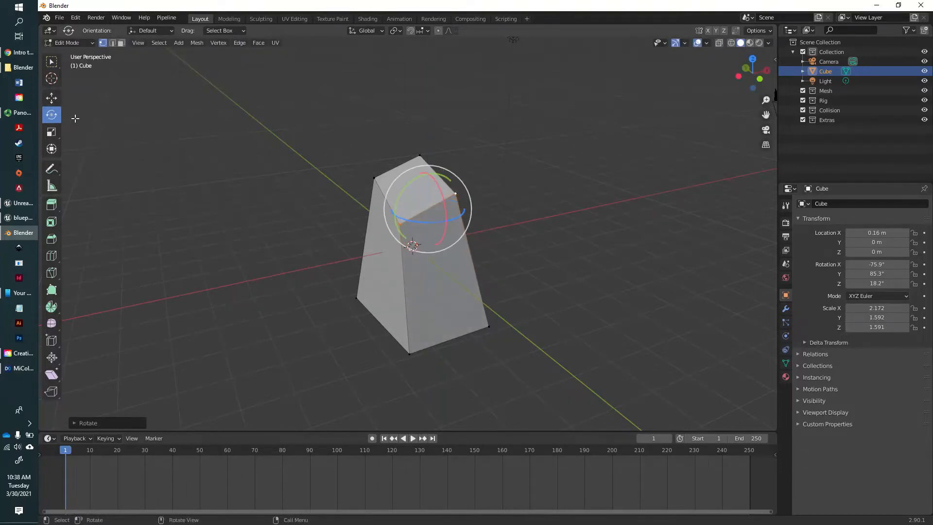
Scale the two selected vertices closer together and return to the Select Box tool
key(s)
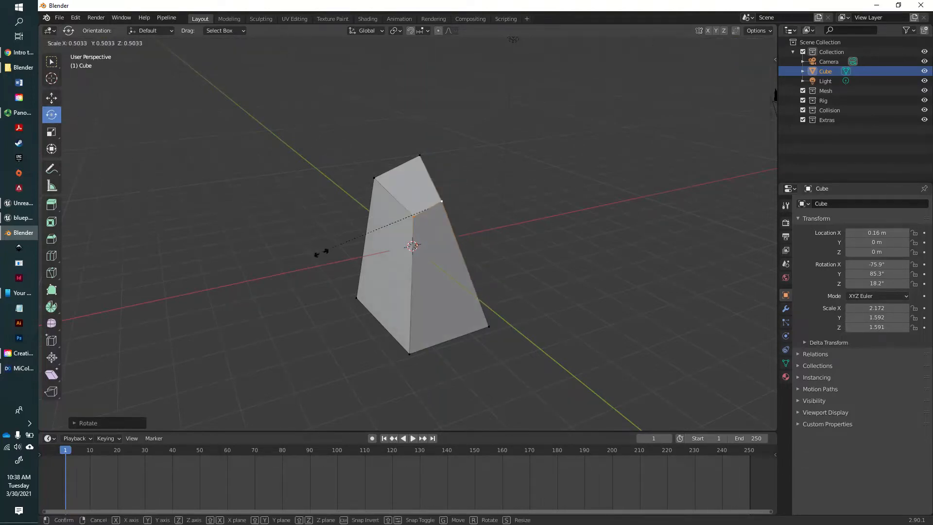
click(339, 248)
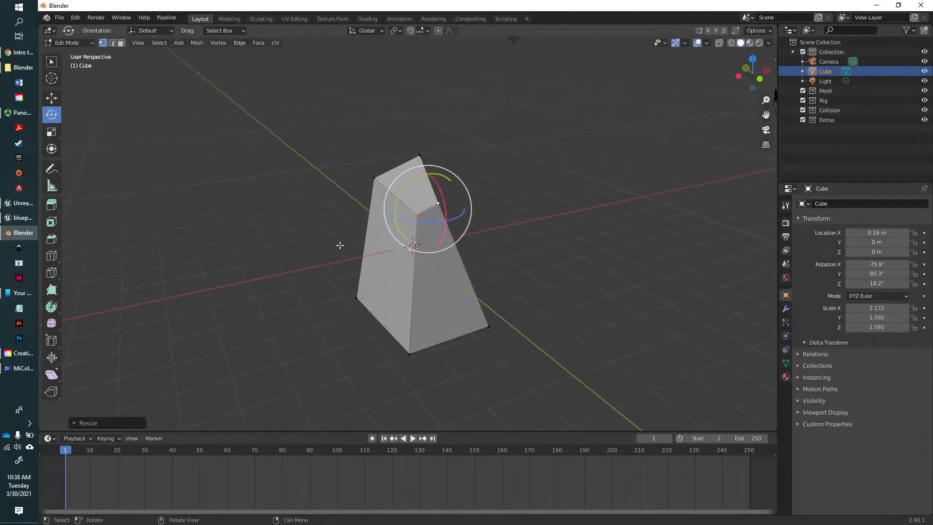
click(52, 62)
mouse_move(420, 299)
middle_down()
mouse_move(452, 330)
mouse_move(550, 374)
mouse_move(436, 364)
mouse_move(386, 327)
mouse_move(300, 308)
mouse_move(241, 321)
mouse_move(509, 273)
mouse_move(537, 308)
mouse_move(629, 266)
mouse_move(573, 275)
mouse_move(579, 218)
middle_up()
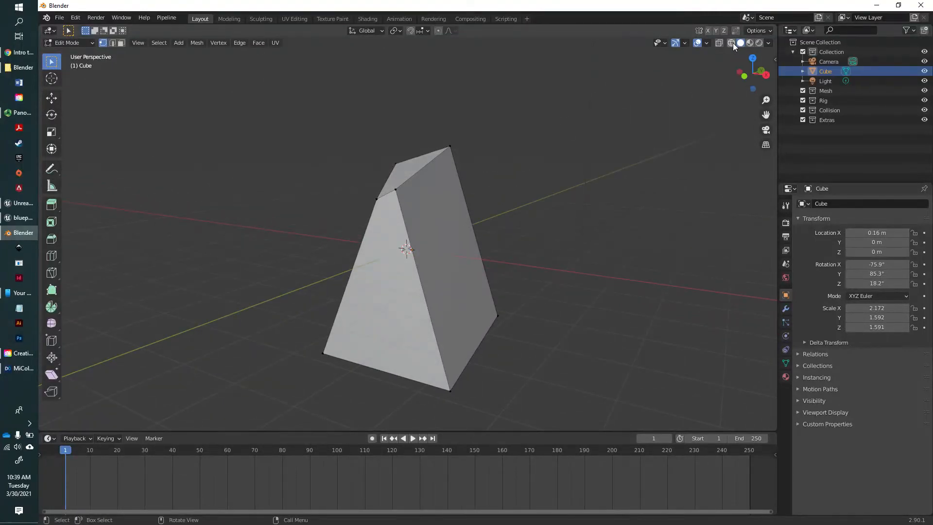
Show the mesh in wireframe, switch to face selection, and select the face on the far side
click(733, 42)
middle_drag(487, 316, 560, 303)
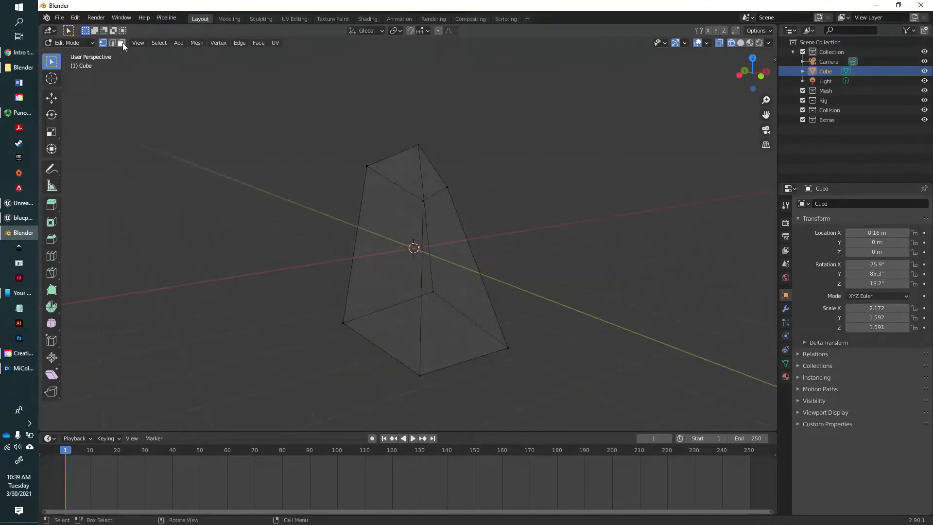
click(122, 43)
middle_drag(579, 274, 507, 270)
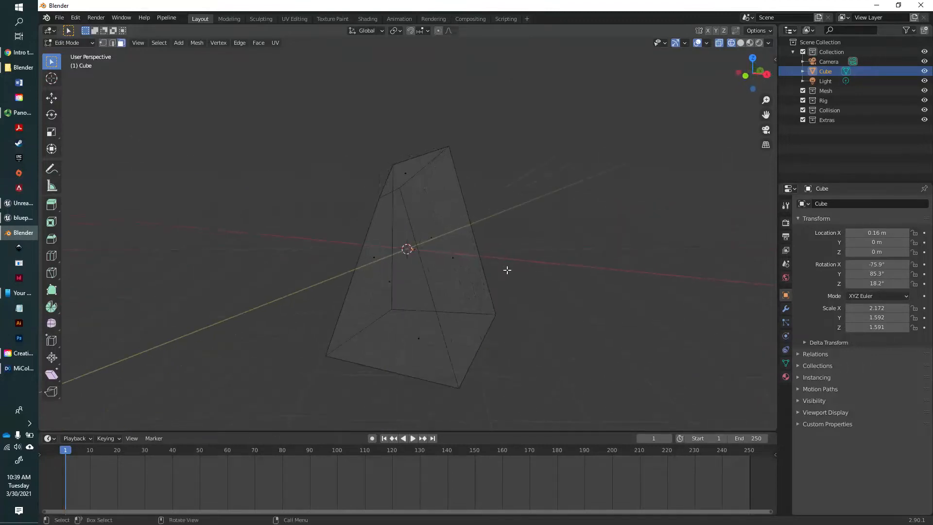
click(433, 238)
Rotate the selected far-side face slightly and return the viewport to solid shading
middle_drag(523, 300, 493, 321)
key(r)
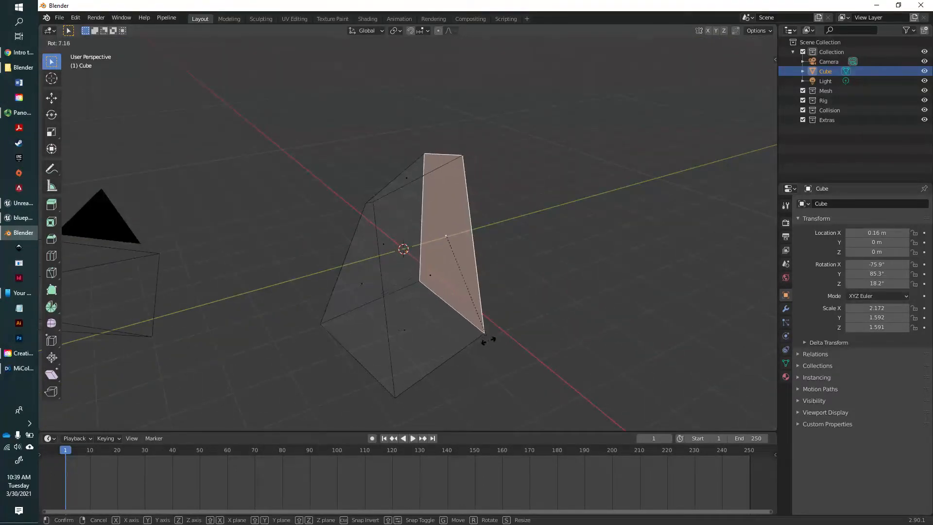
click(490, 341)
middle_drag(543, 321, 639, 225)
click(741, 43)
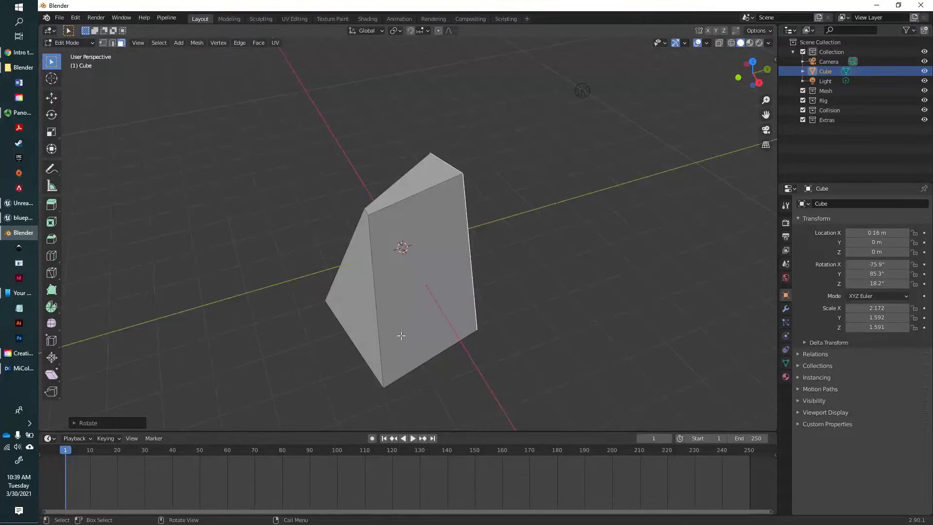
Select the hidden rear face through wireframe display and move it, finishing in solid shading
middle_drag(401, 335, 417, 246)
click(399, 275)
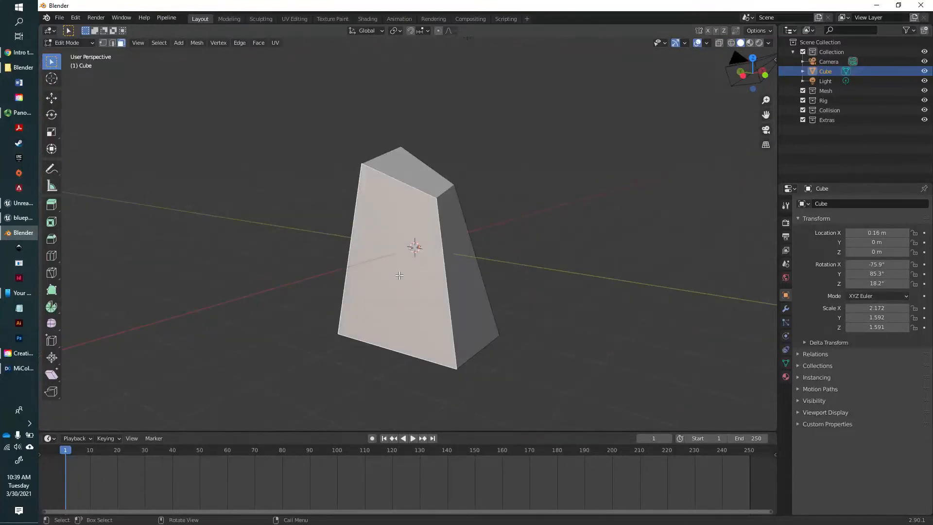
click(731, 43)
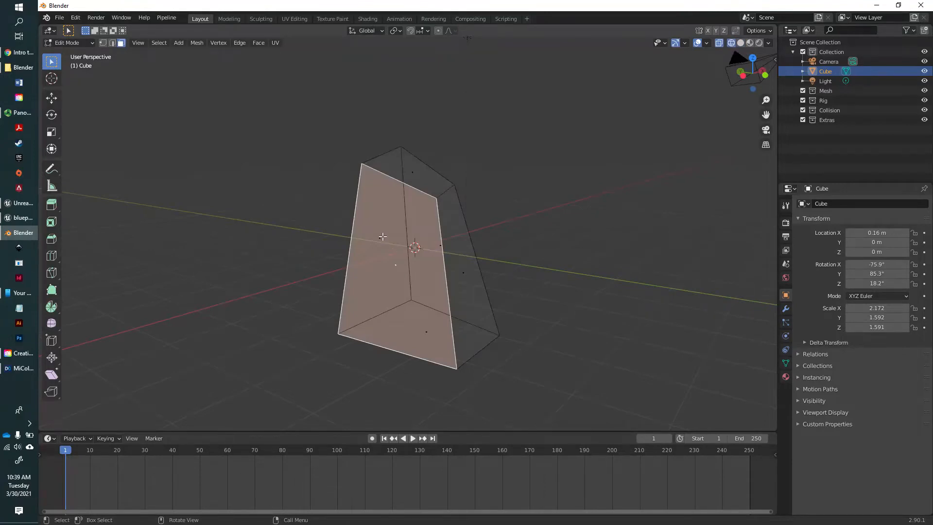
click(380, 237)
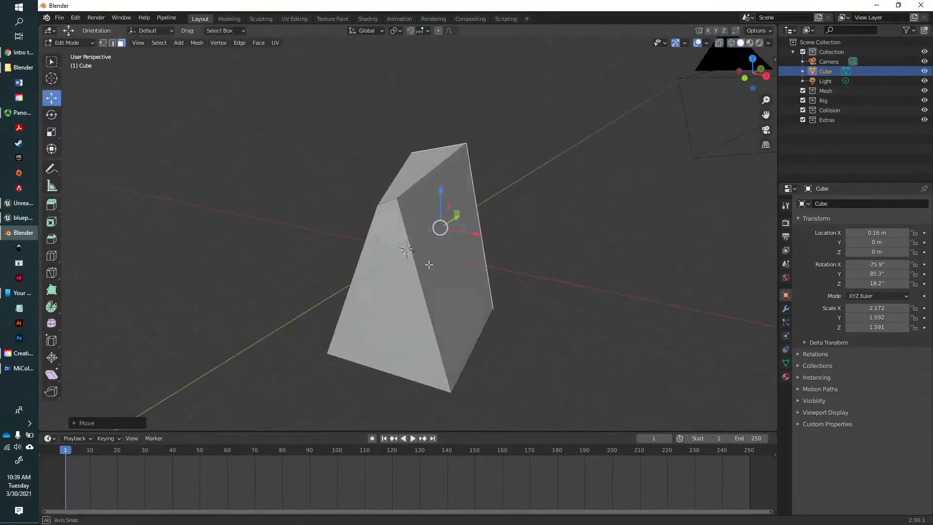
middle_drag(428, 266, 441, 262)
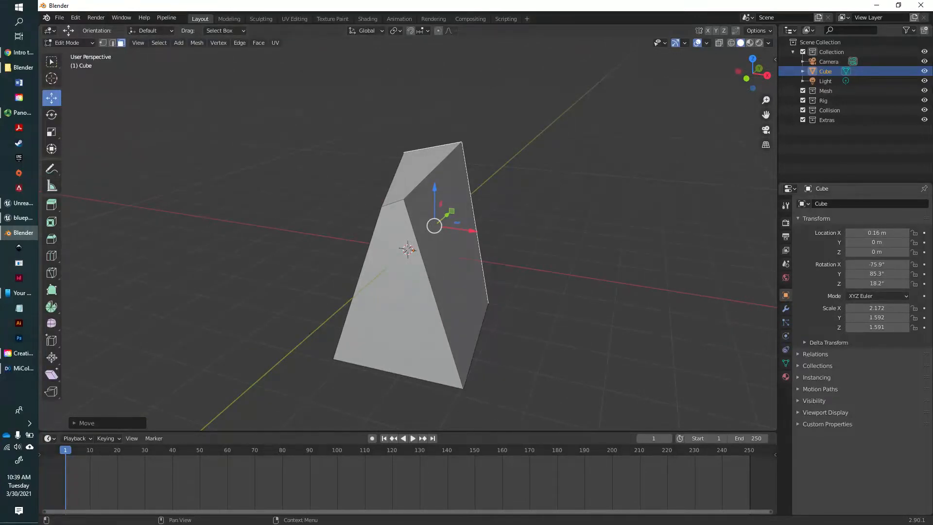
middle_drag(457, 372, 520, 356)
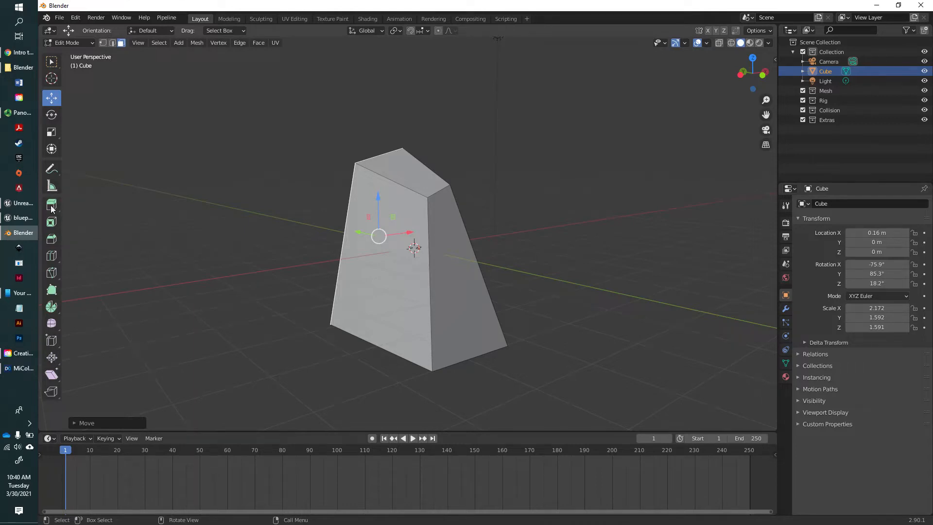
Select the large front face and extrude it outward twice in succession
click(386, 274)
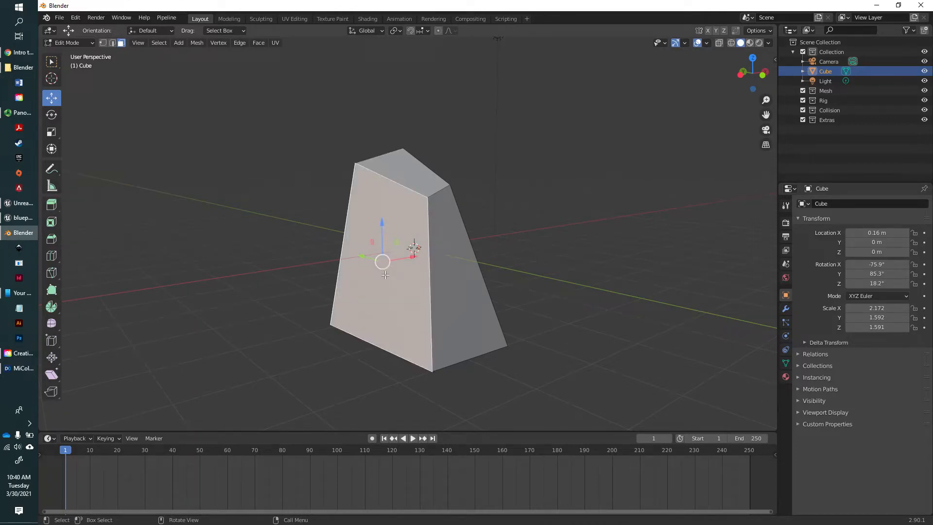
key(e)
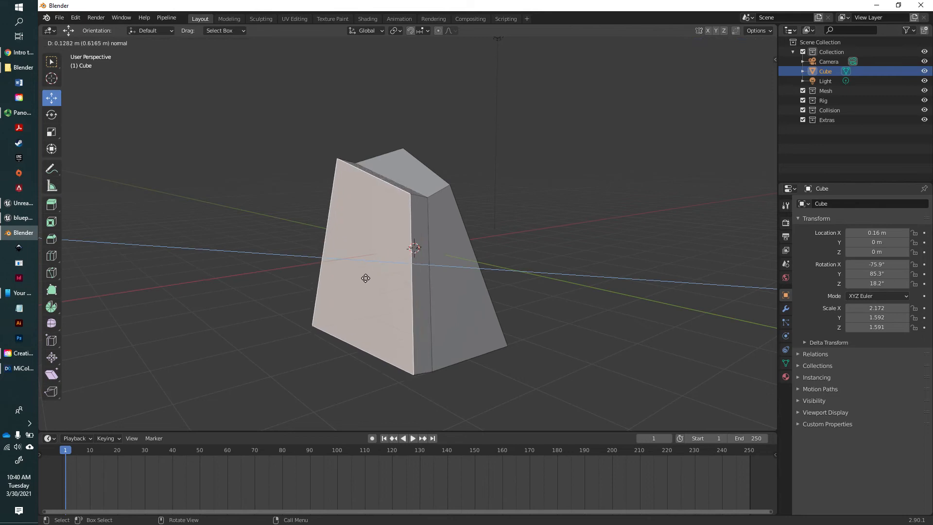
click(332, 282)
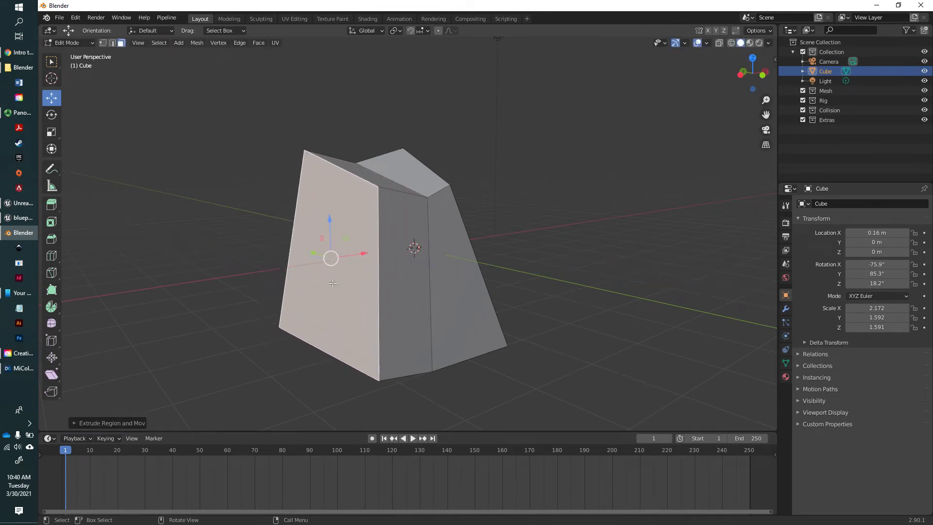
key(e)
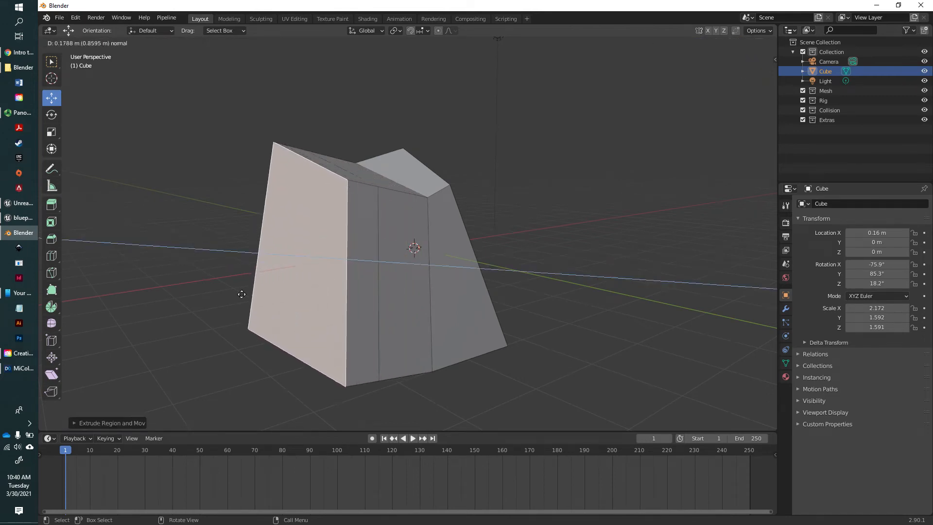
click(258, 294)
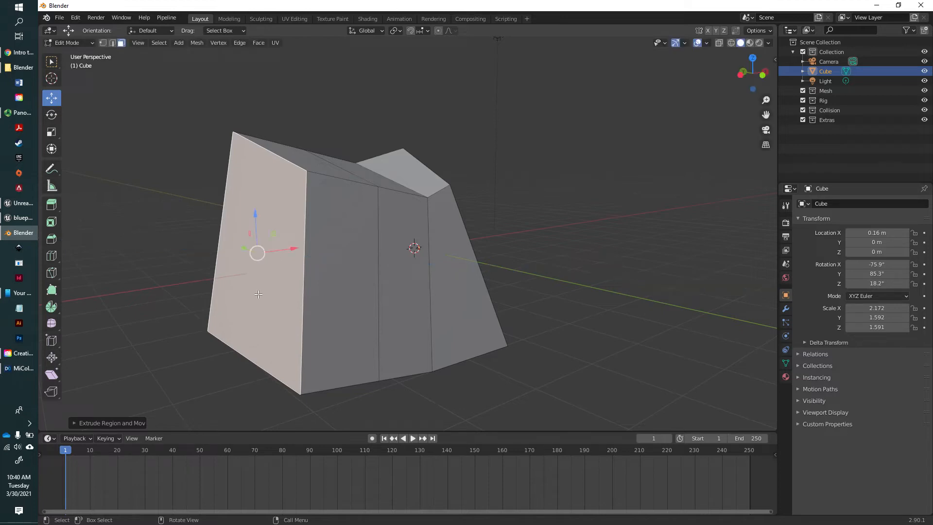
Move the extruded end face downward and scale it smaller
key(g)
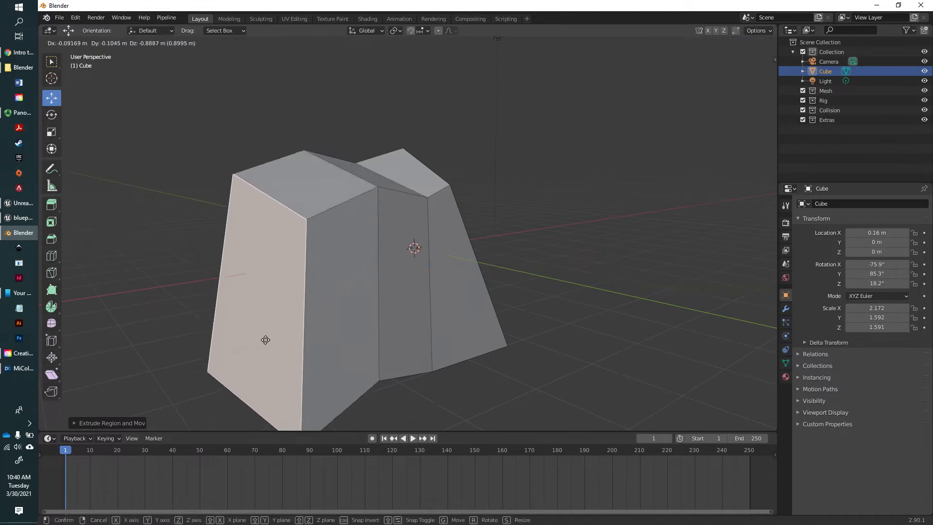
click(267, 340)
key(s)
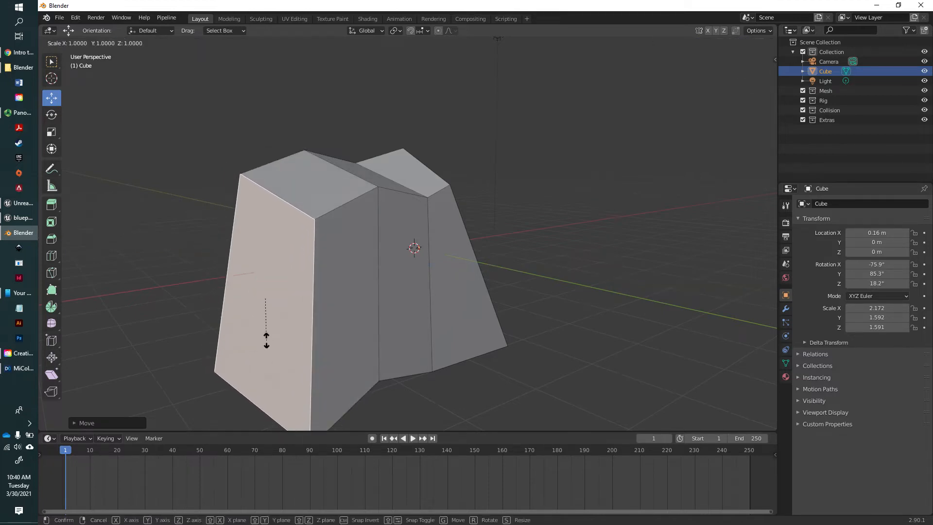
click(335, 350)
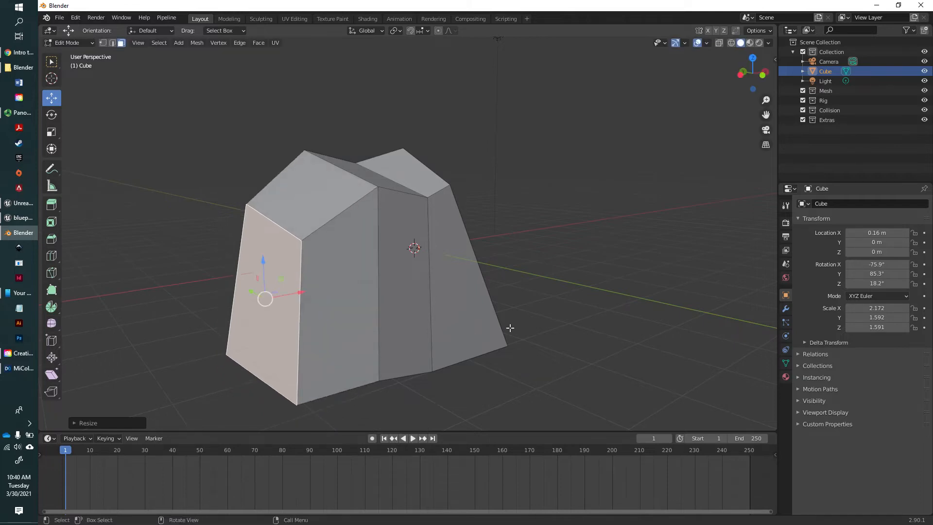
Select the narrow middle strip face on the side of the extrusion and inset it
middle_drag(476, 302, 376, 360)
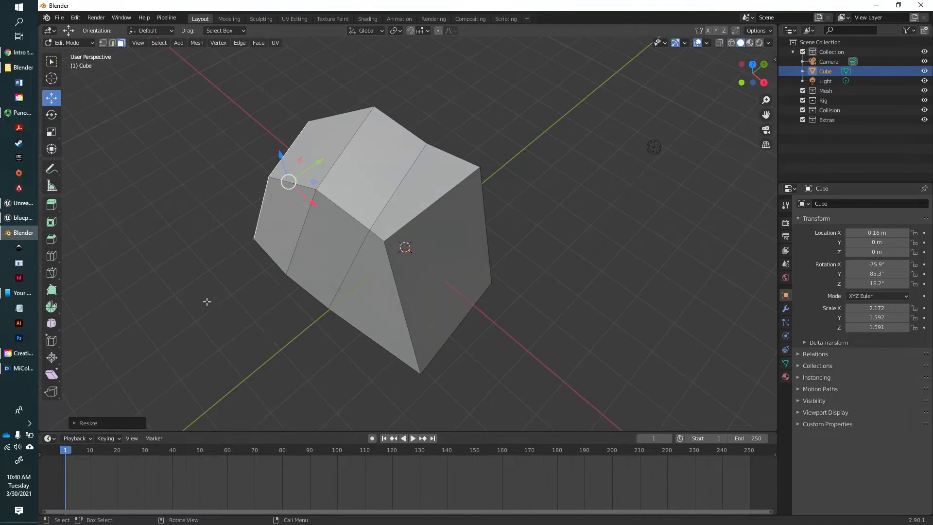
middle_drag(277, 329, 243, 267)
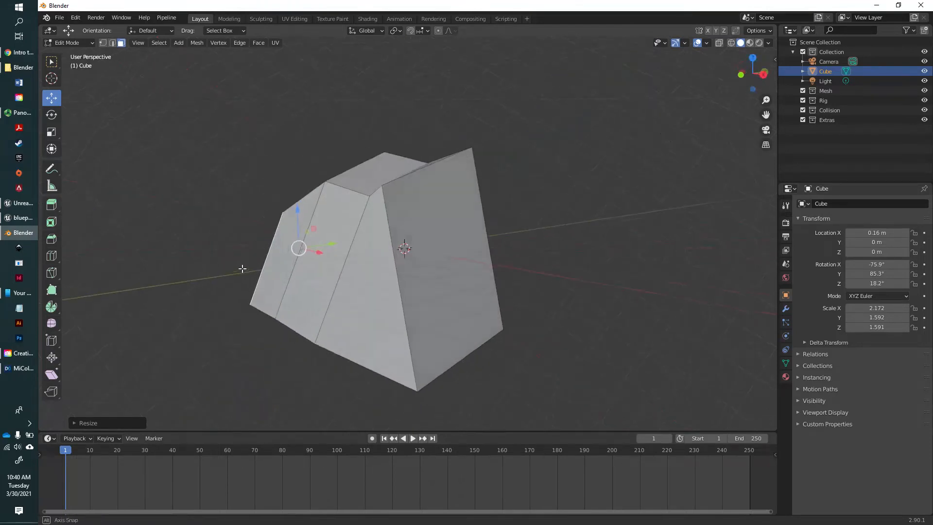
click(316, 284)
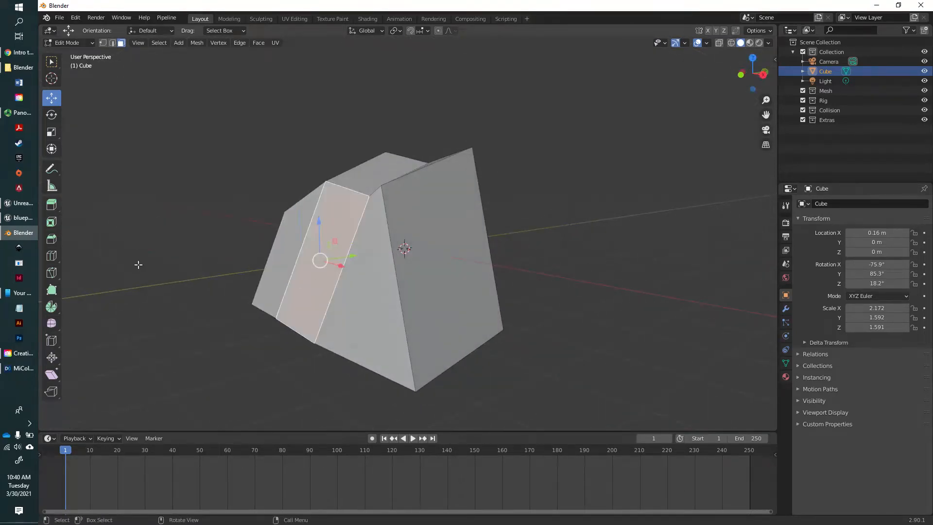
click(52, 223)
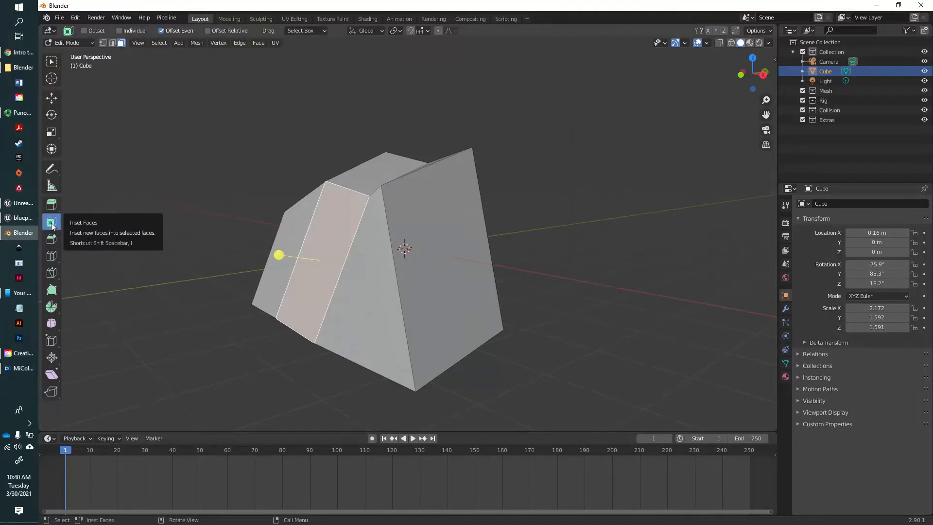
drag(277, 255, 293, 262)
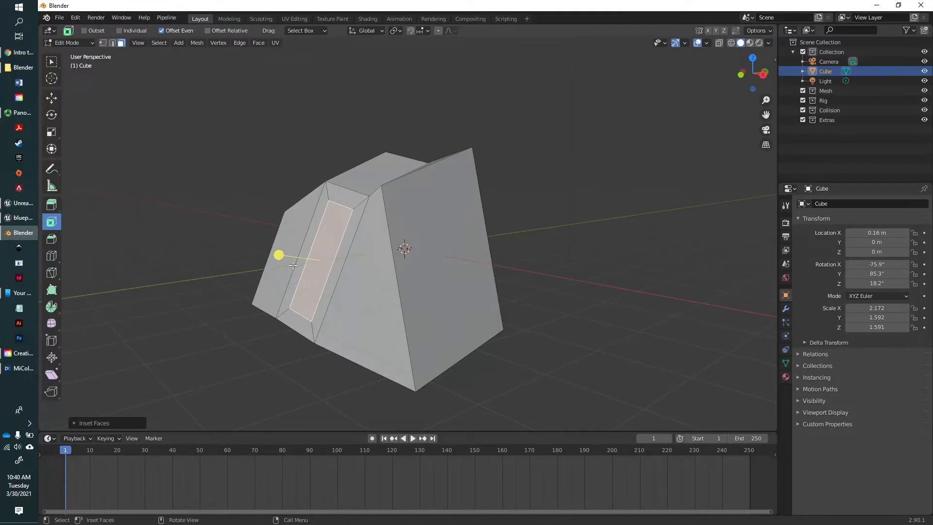
Move the inset face slightly up along Z and outward from the body along Y
click(52, 98)
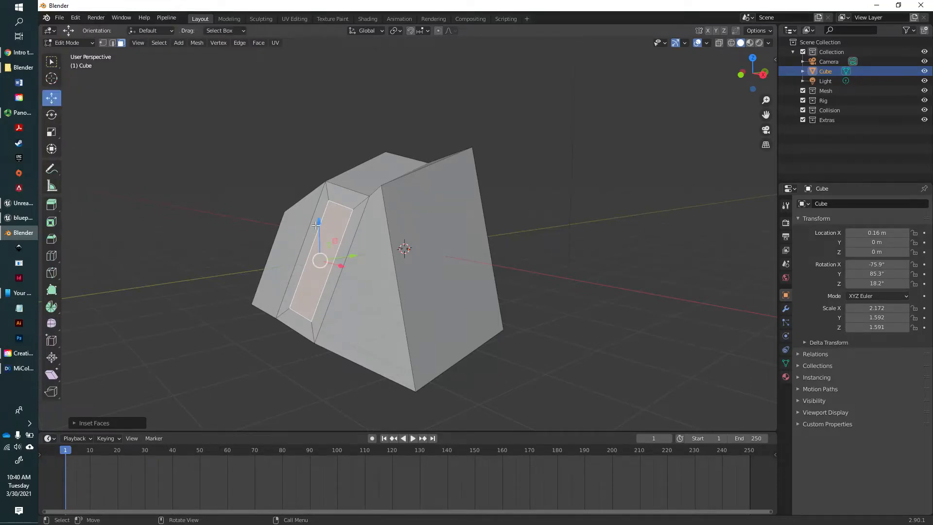
mouse_move(317, 216)
mouse_down()
mouse_move(314, 198)
mouse_move(317, 213)
mouse_up()
drag(346, 255, 272, 287)
middle_drag(269, 288, 246, 282)
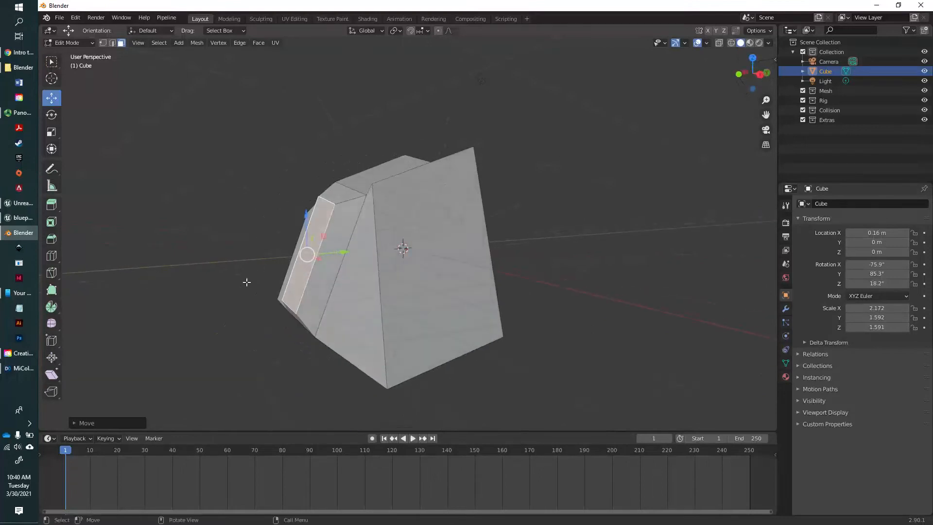
Bevel the edges of the protruding inset face with one segment
click(54, 238)
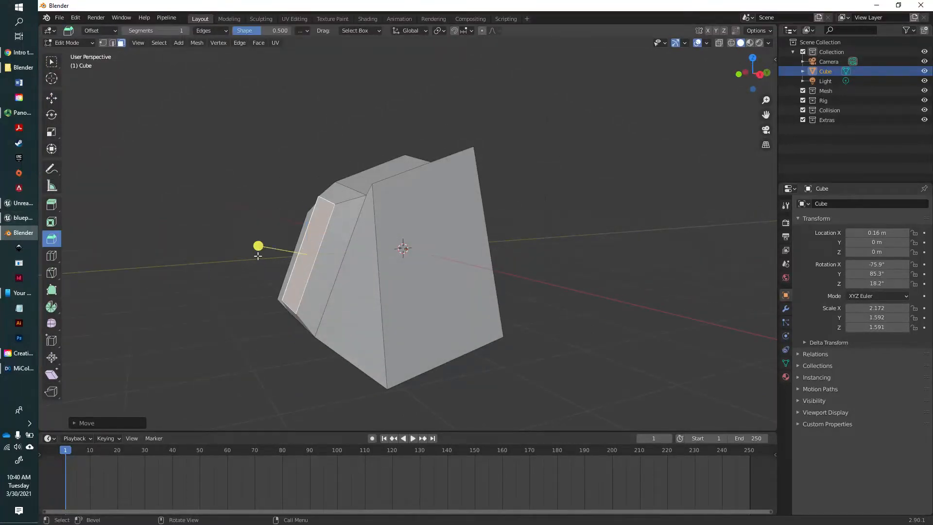
drag(258, 256, 247, 239)
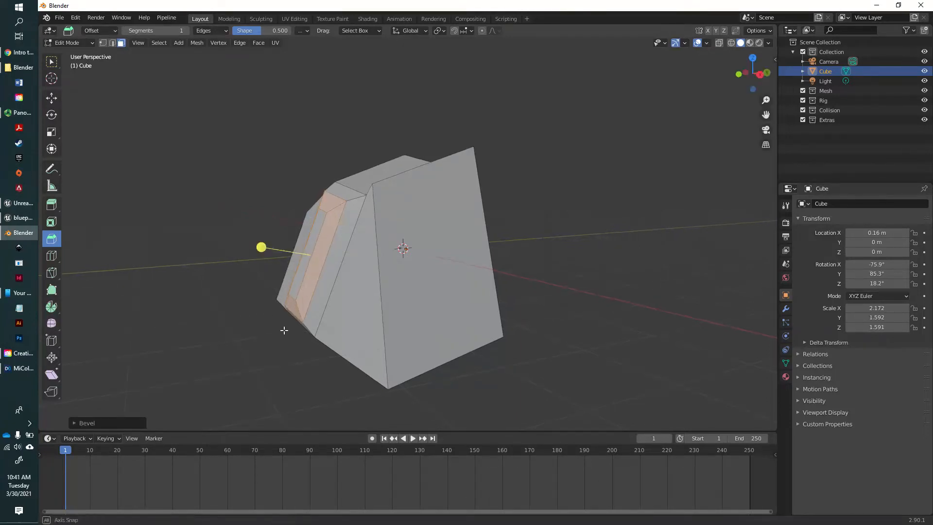
middle_drag(281, 341, 306, 325)
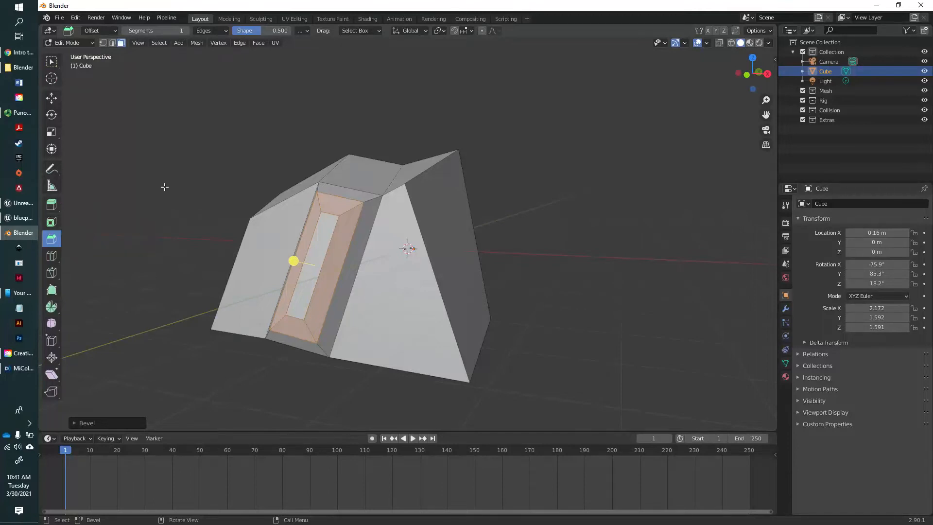
middle_drag(203, 159, 512, 385)
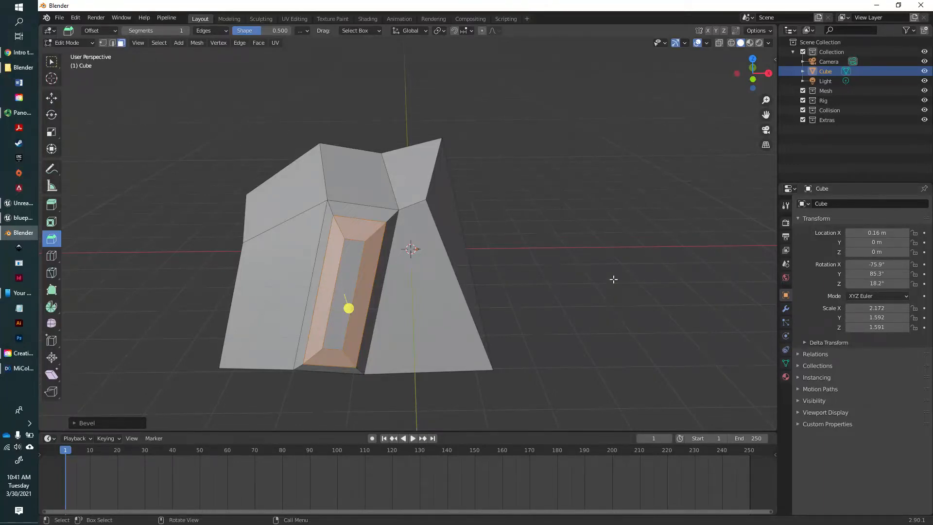
Return to the Select Box tool in Object Mode and delete the reshaped cube
key(Tab)
key(Tab)
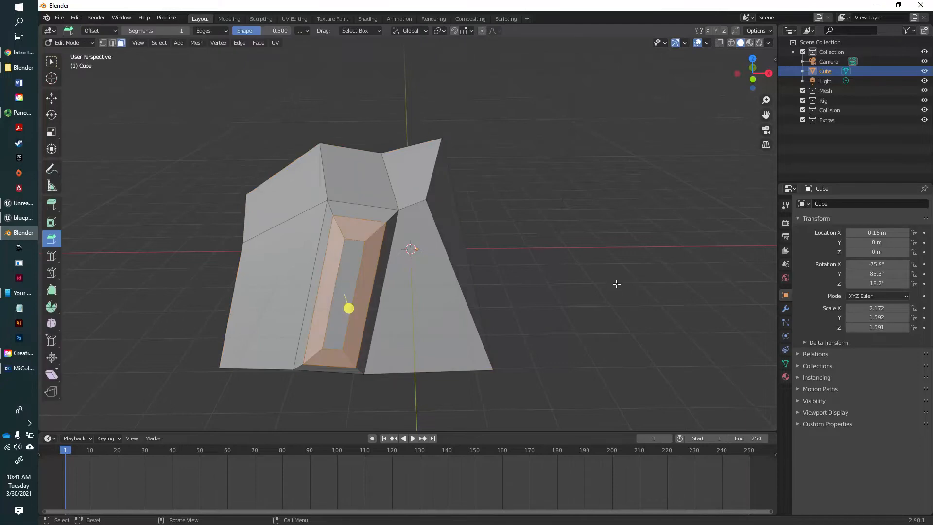
middle_drag(656, 276, 263, 85)
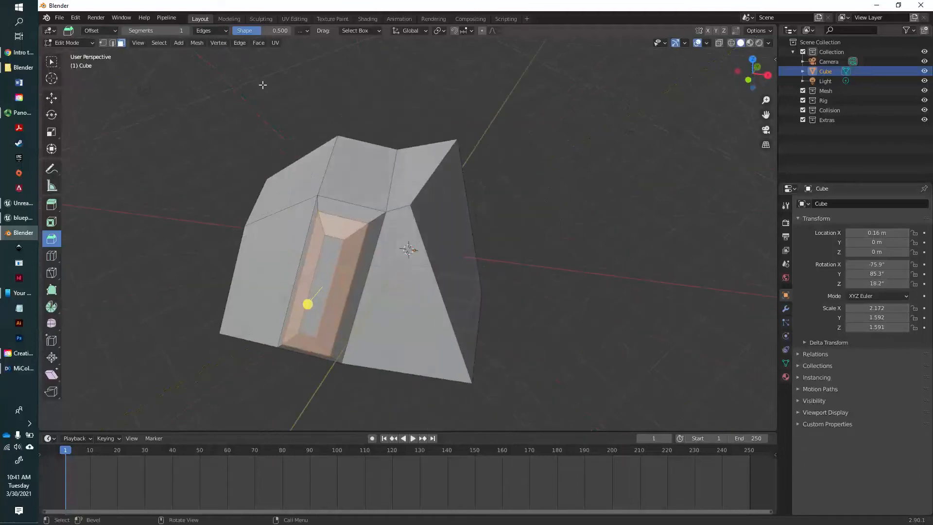
click(54, 63)
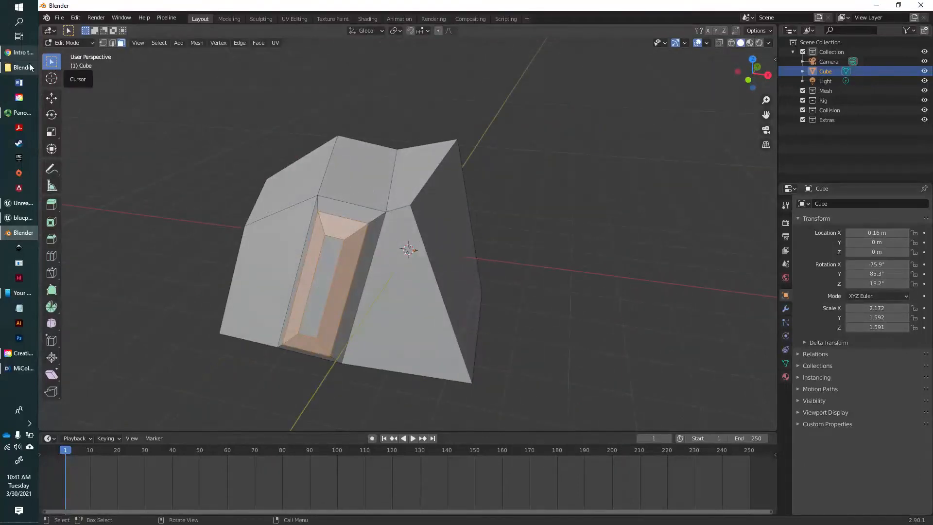
key(Tab)
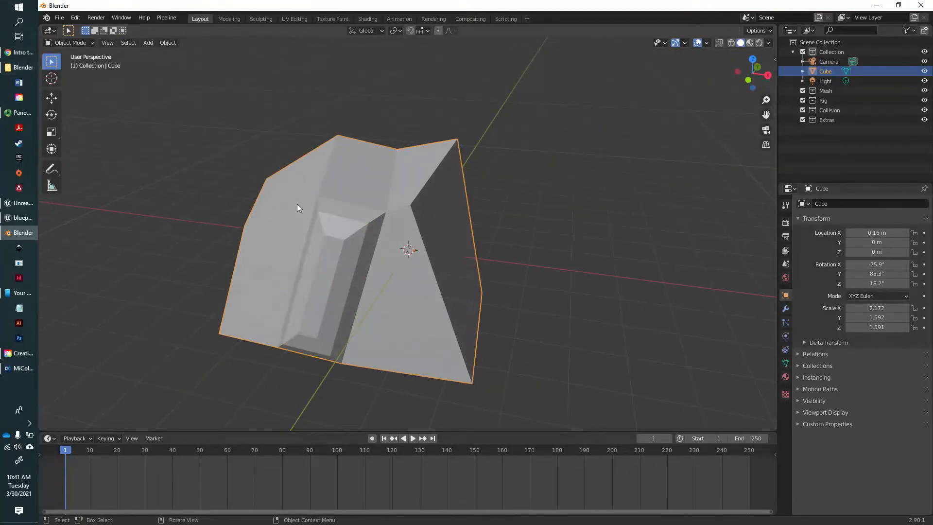
key(Delete)
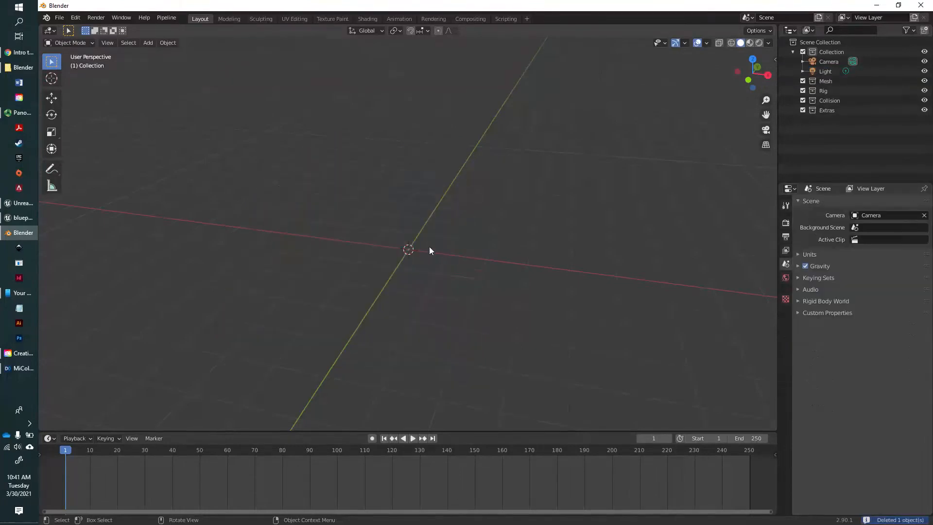
View the mesh primitives available for adding to the scene without adding one
key(shift+a)
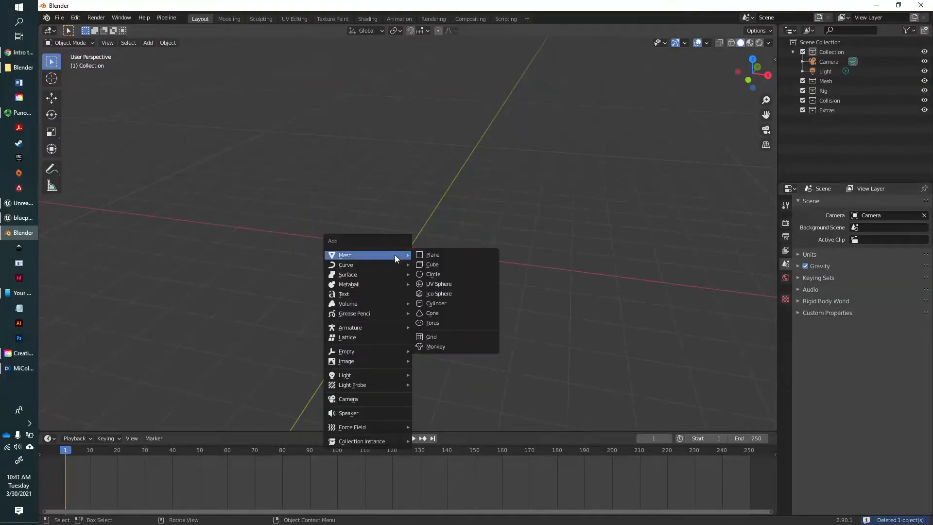
key(Escape)
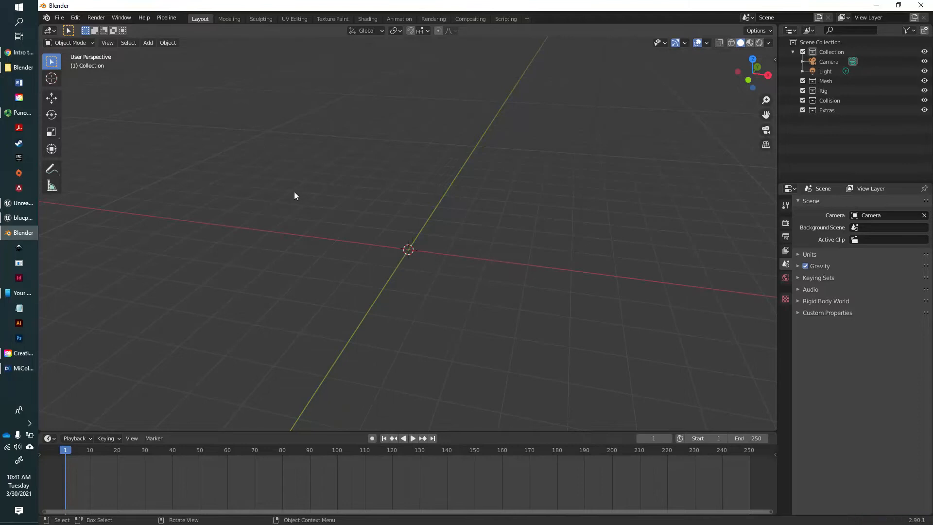
Add a new cube mesh at the scene origin and enter Edit Mode on it
key(shift+a)
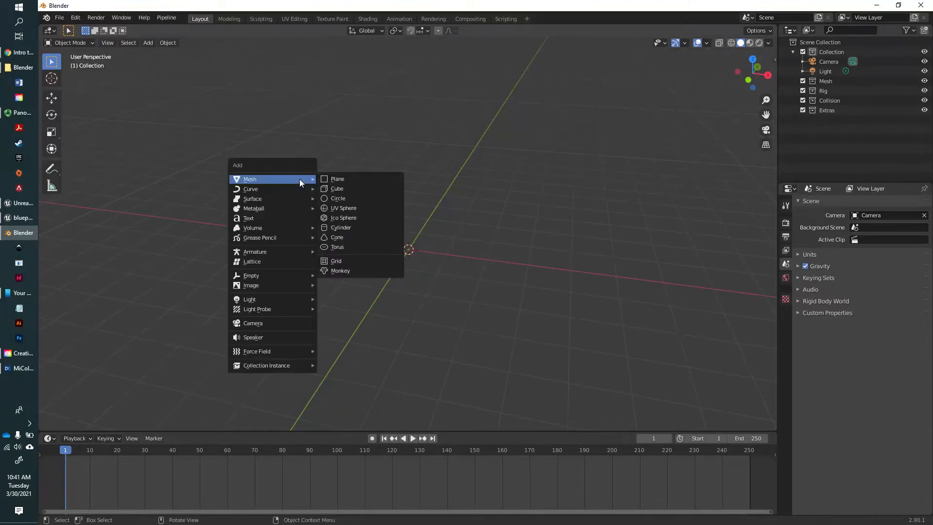
click(339, 189)
middle_drag(548, 273, 452, 292)
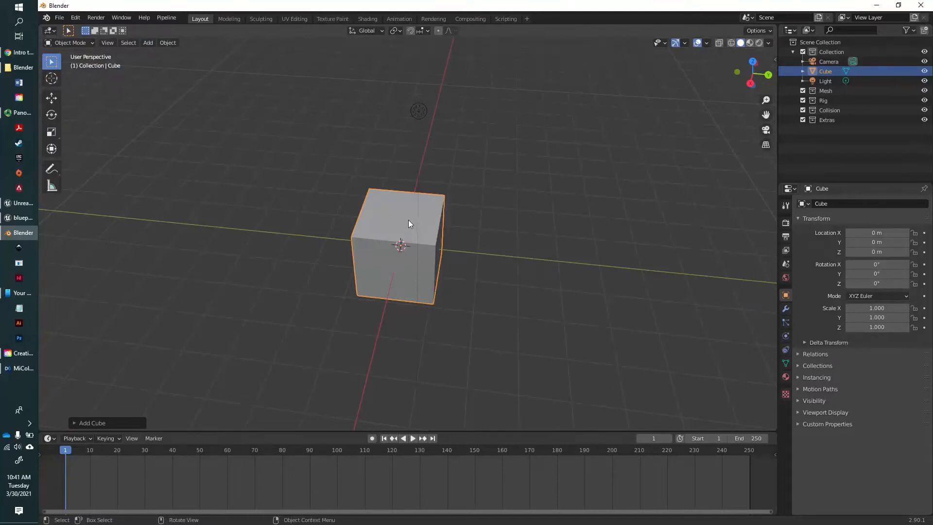
key(Tab)
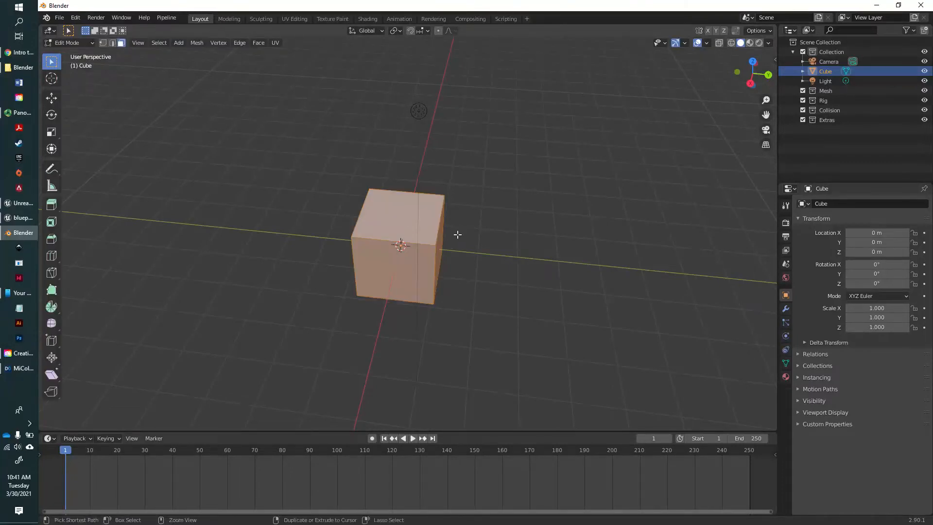
Add three parallel loop cuts spaced along the cube's Y axis, running over its upper face and sides
key(ctrl+r)
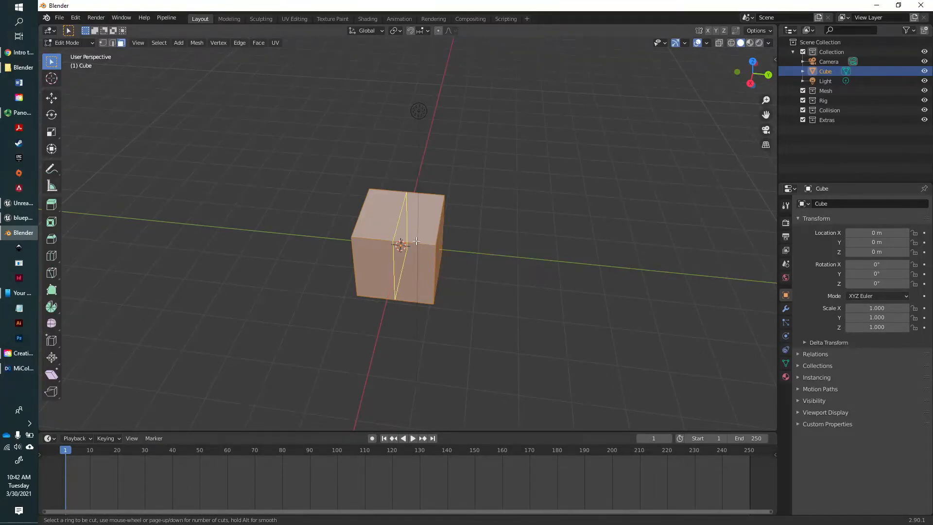
scroll(405, 226, up, 1)
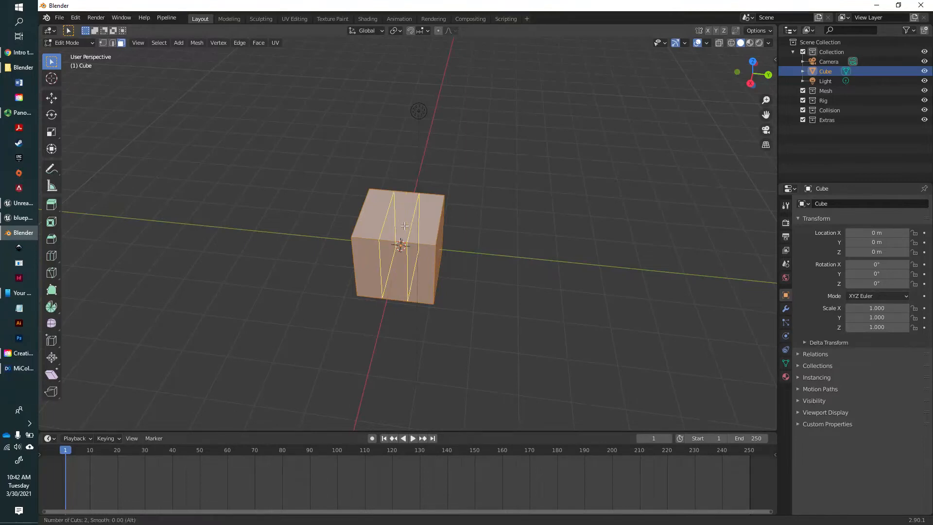
scroll(405, 226, up, 1)
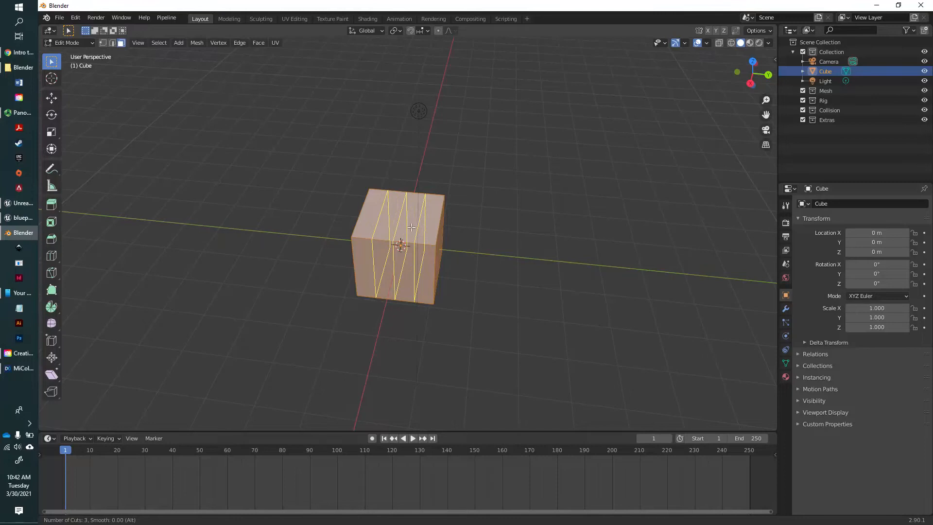
click(413, 225)
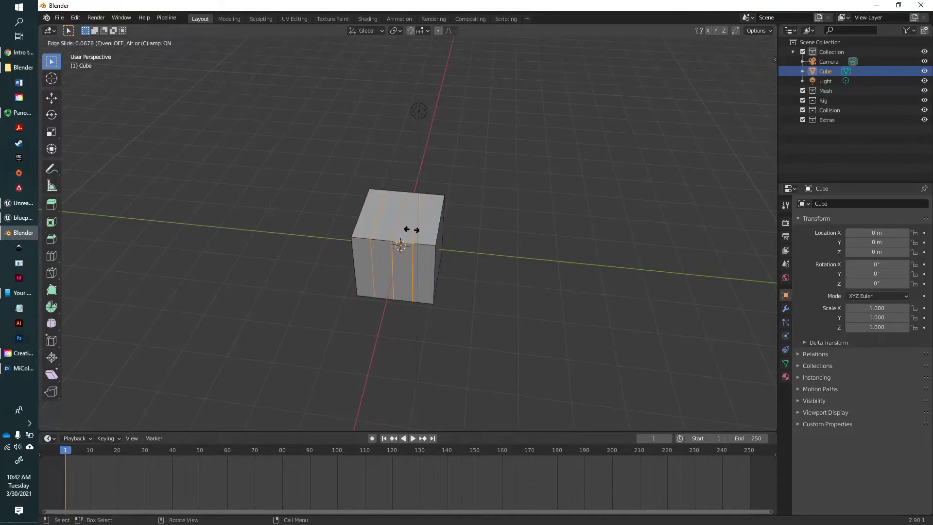
click(417, 230)
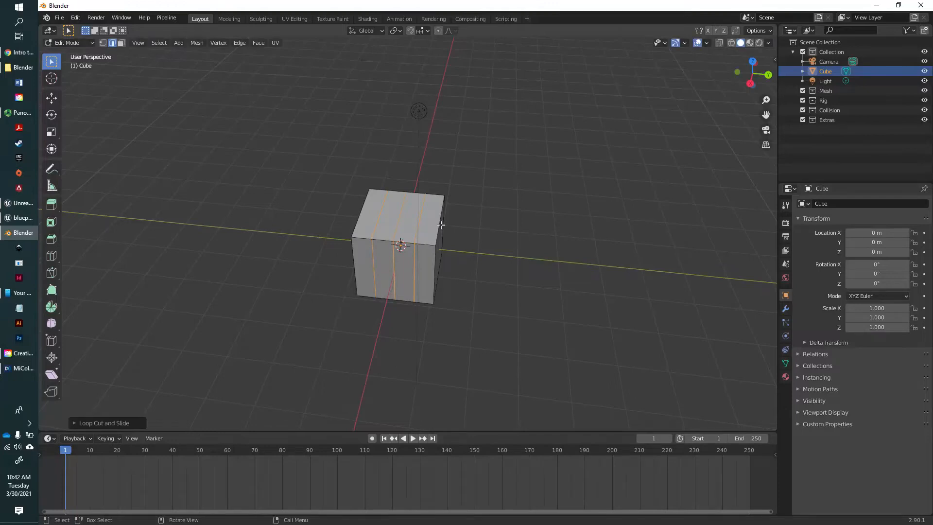
In face select mode, scale down the cube's uncut end face on the negative Y side to taper that end
middle_drag(441, 224, 504, 215)
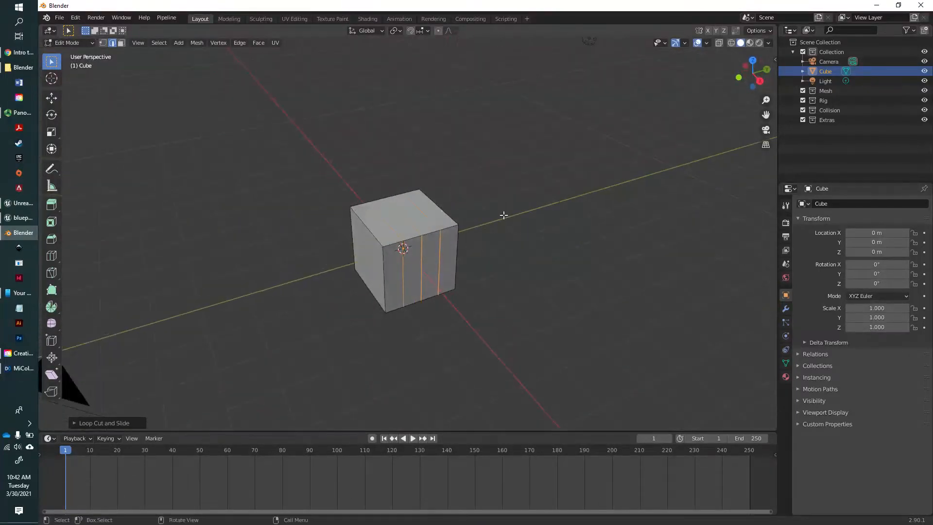
scroll(495, 224, up, 1)
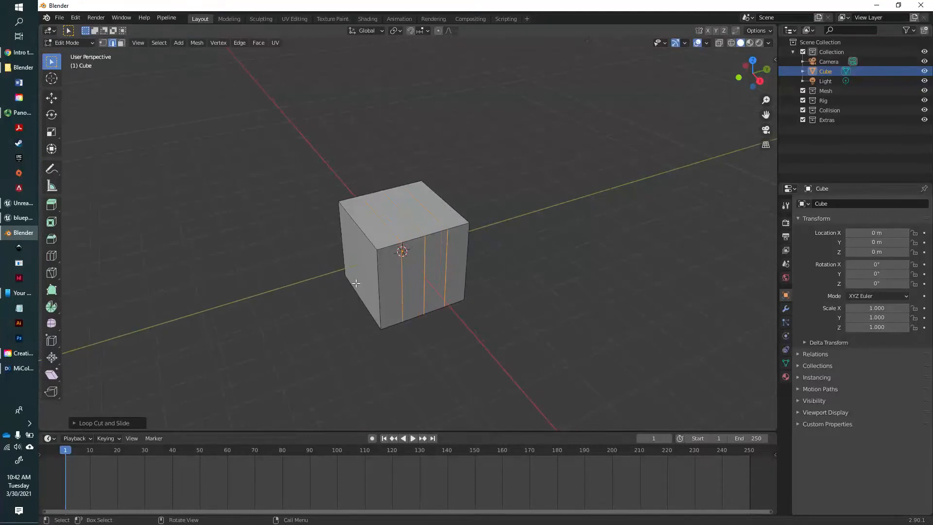
click(121, 43)
click(363, 263)
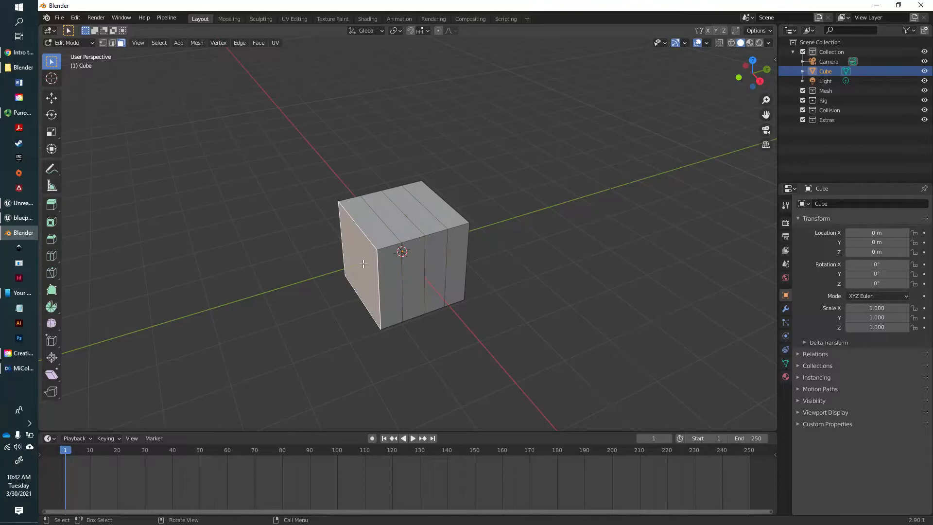
scroll(363, 264, up, 1)
key(s)
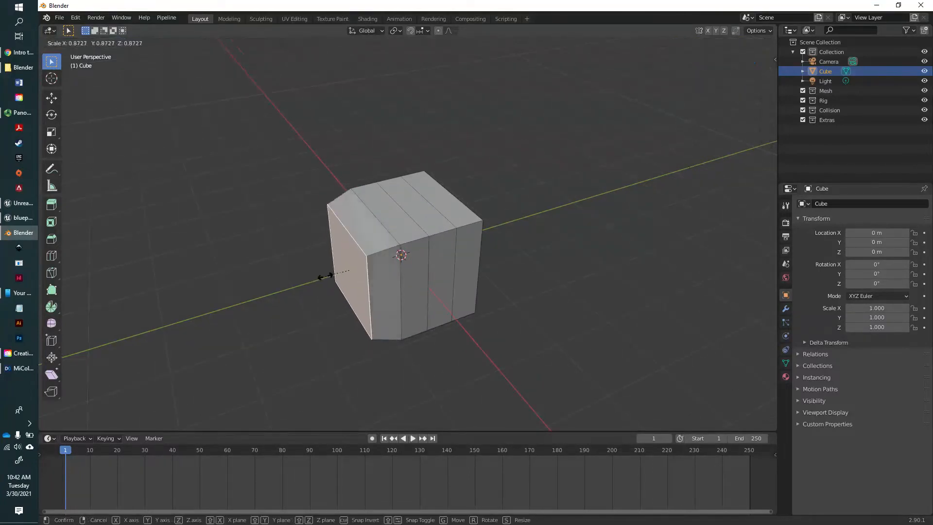
click(337, 275)
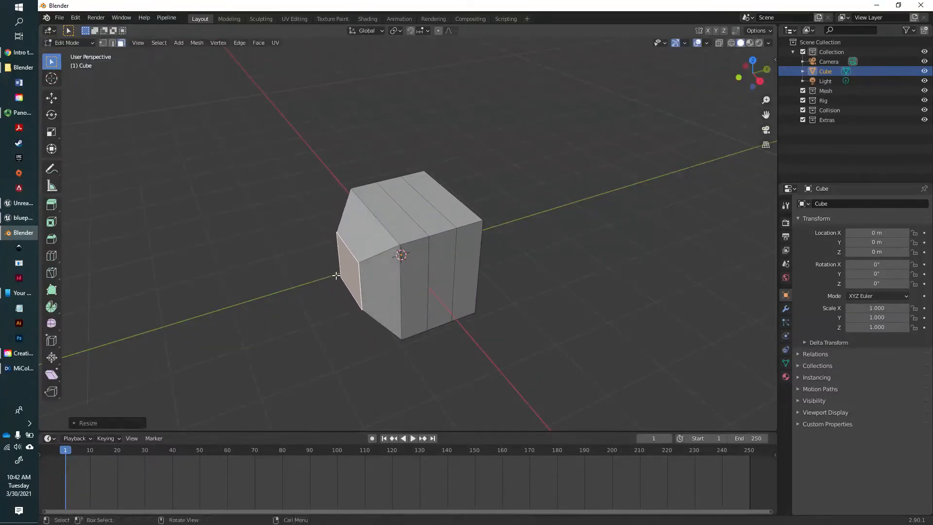
Extrude the upper strip face between two loop cuts upward by about 0.6 m
click(427, 211)
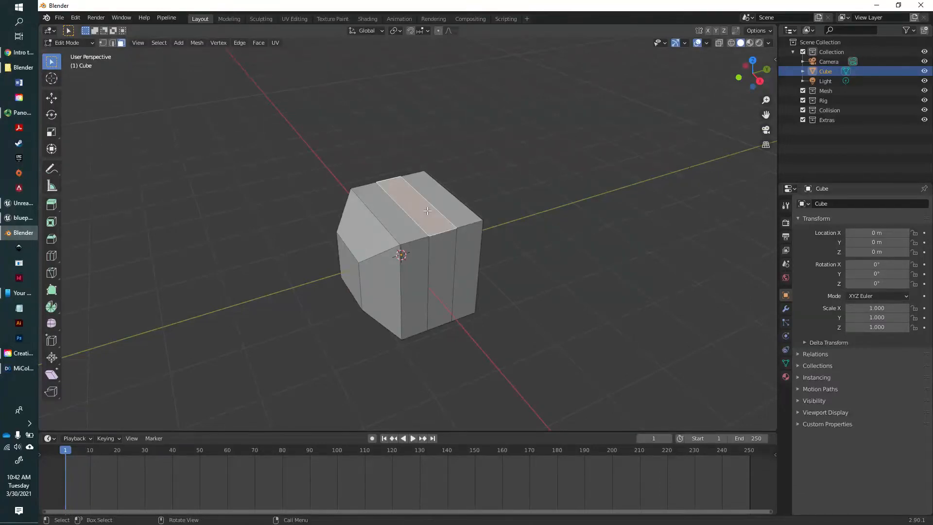
key(e)
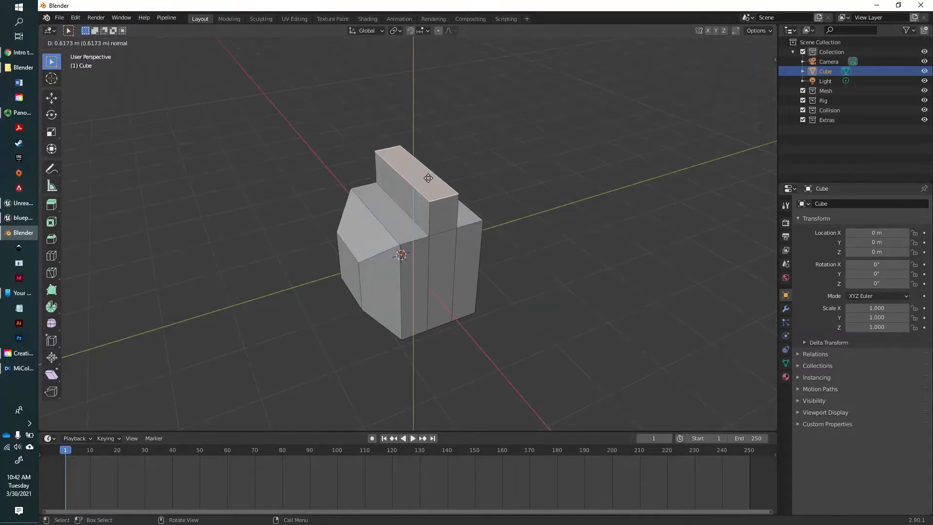
click(429, 177)
Add one horizontal loop cut around the body and slide it upward
middle_drag(454, 298, 474, 279)
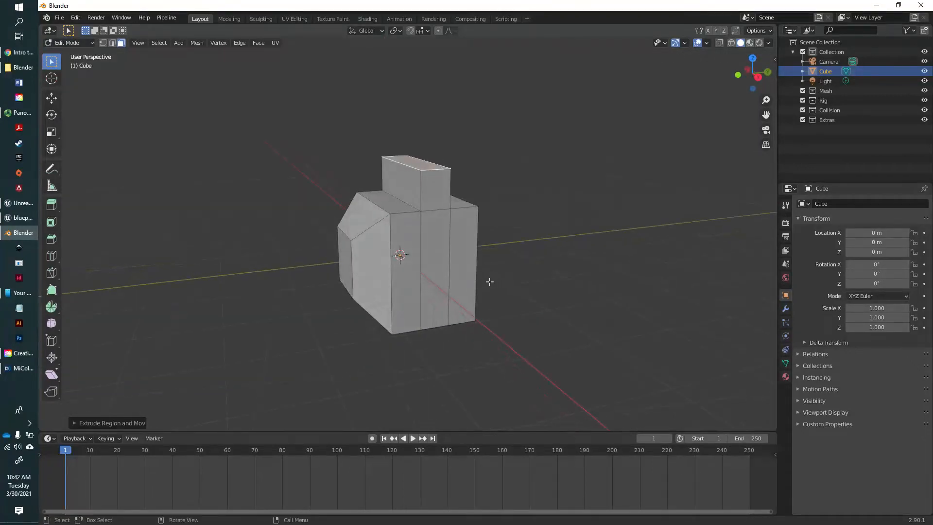
key(ctrl+r)
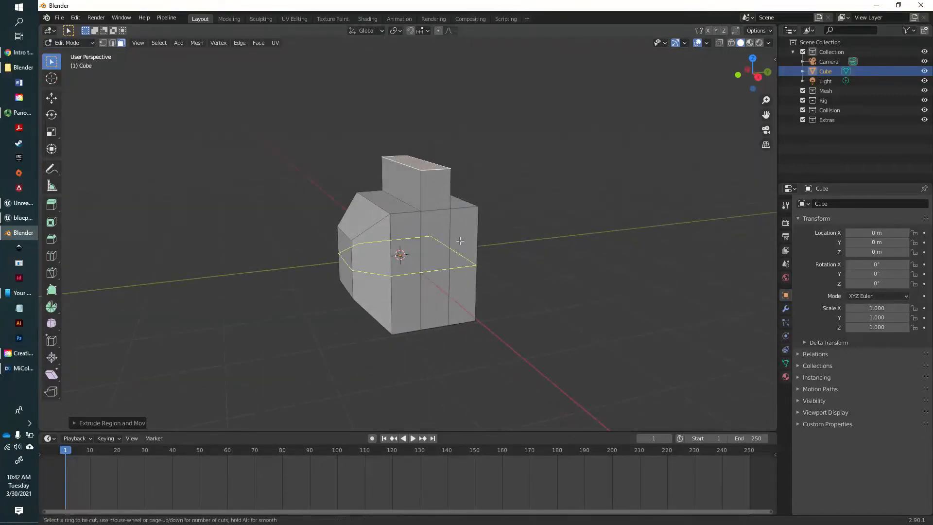
scroll(455, 245, up, 1)
scroll(456, 245, down, 1)
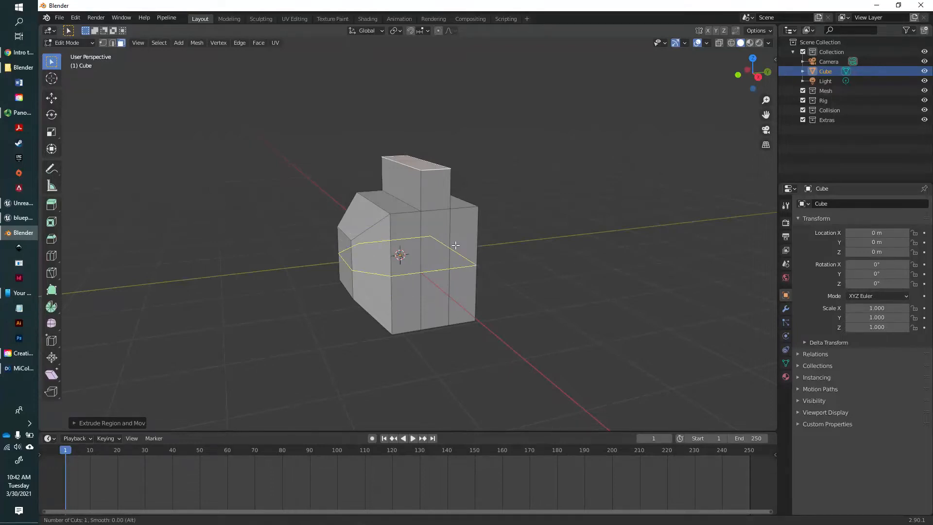
click(454, 249)
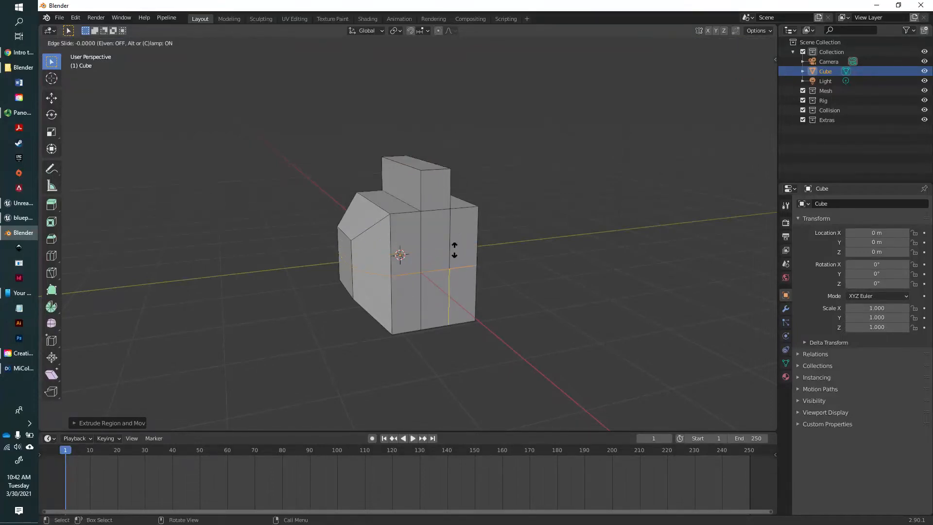
click(458, 231)
Scale the horizontal edge loop outward by a factor of about 1.2 so the body bulges
key(r)
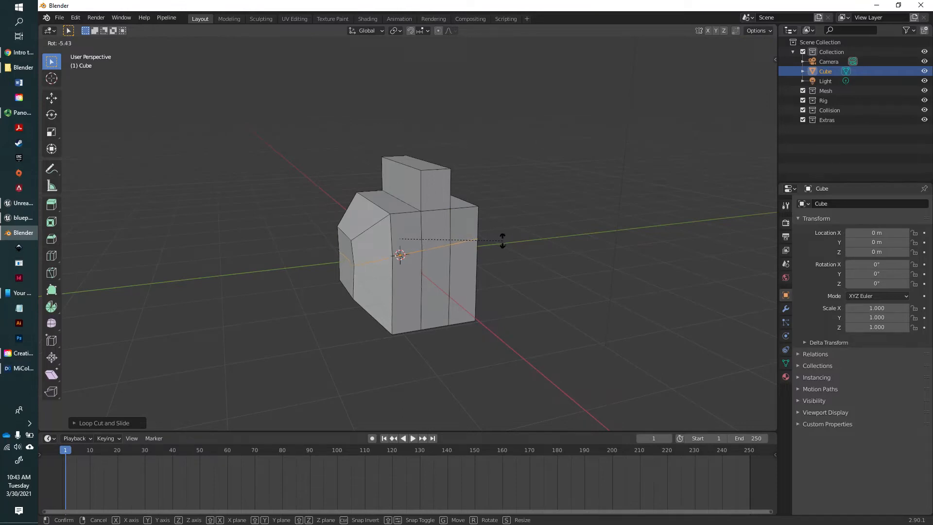
key(s)
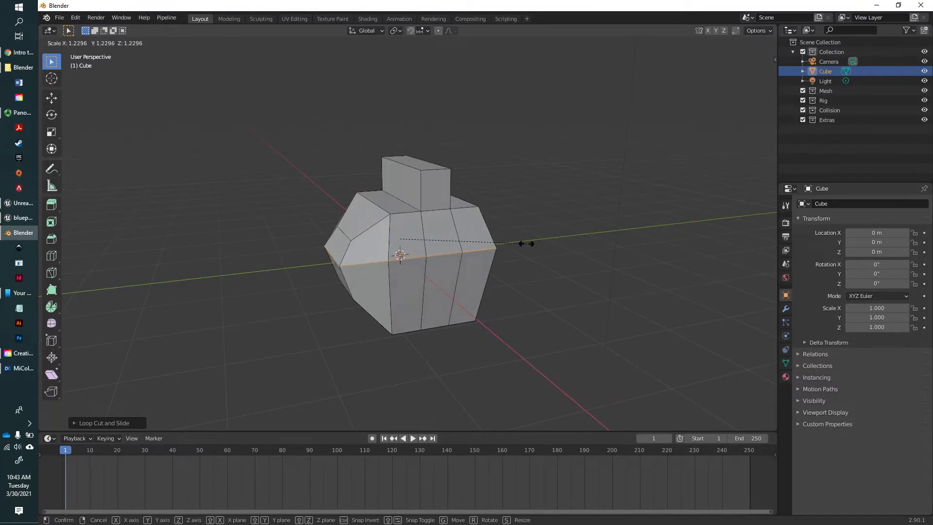
click(520, 245)
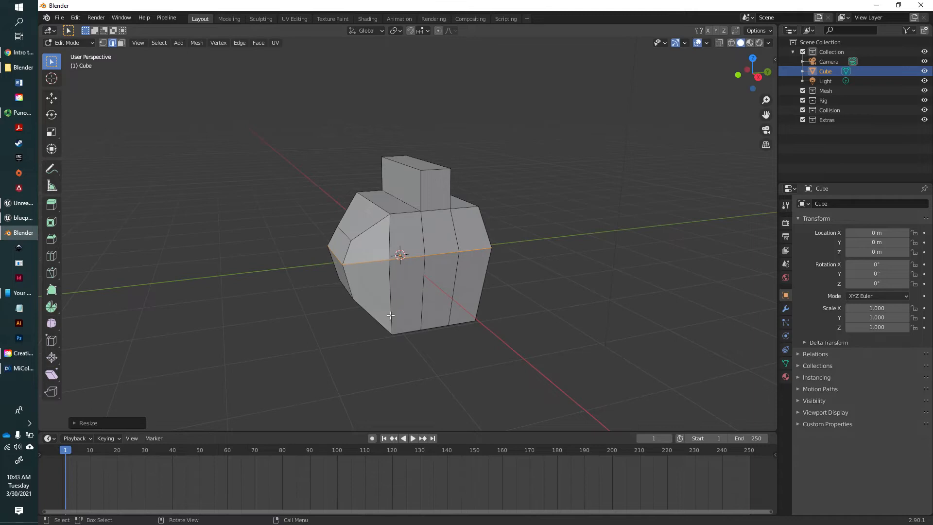
Add two vertical loop cuts through the raised block and body, and scale them up by about 1.02
middle_drag(391, 315, 419, 173)
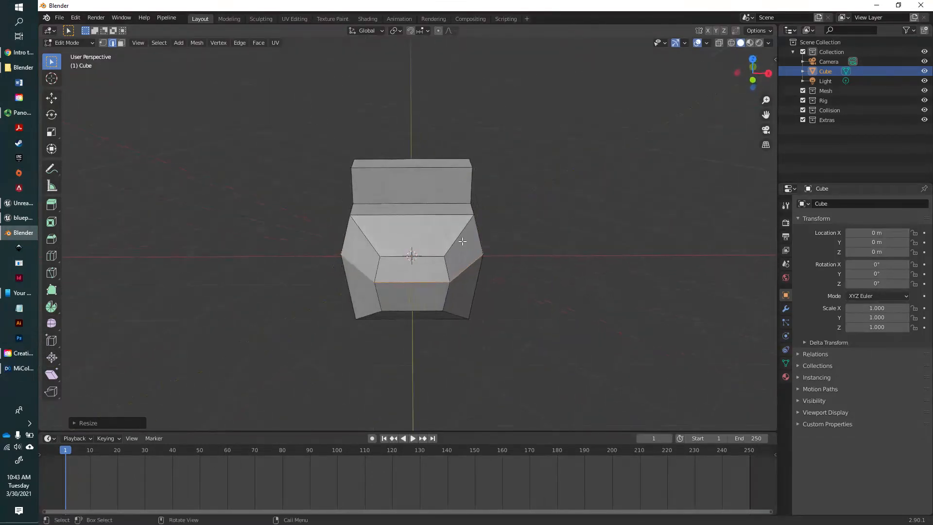
key(ctrl+r)
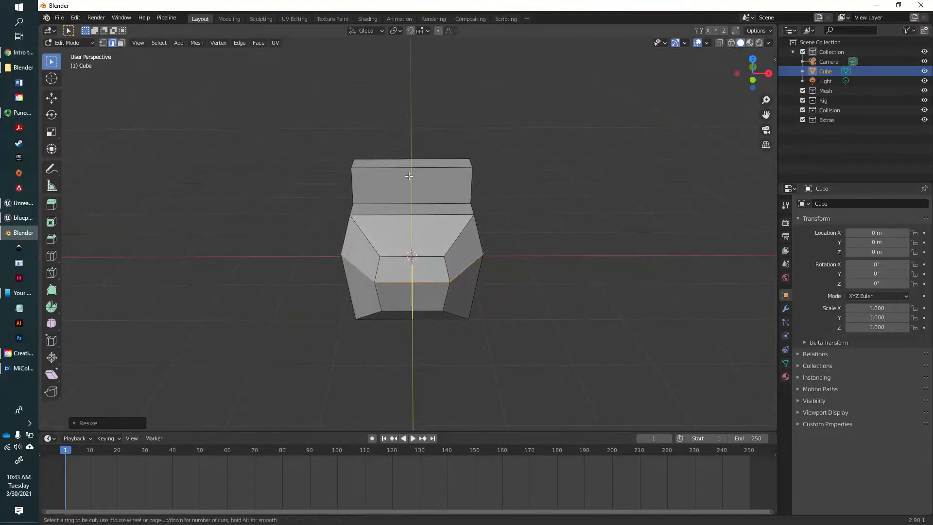
scroll(402, 179, up, 1)
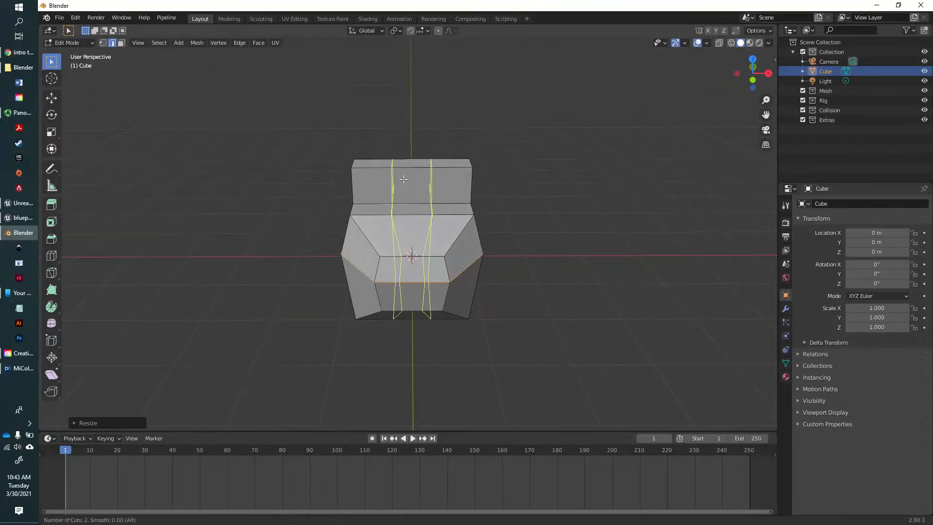
click(404, 179)
click(403, 183)
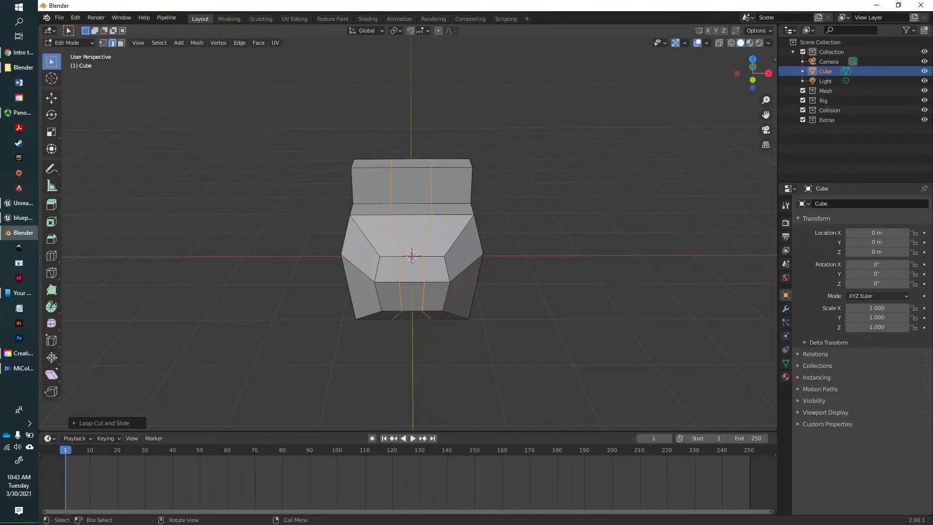
key(s)
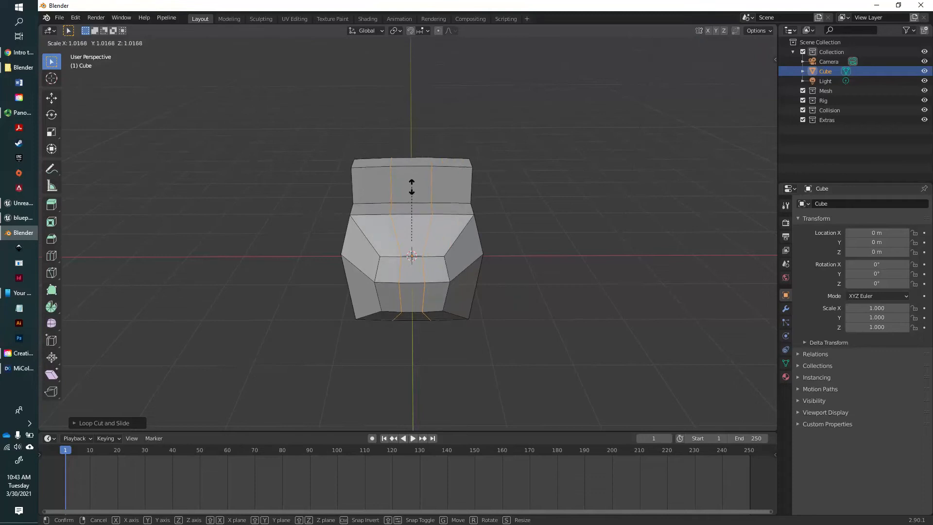
click(412, 187)
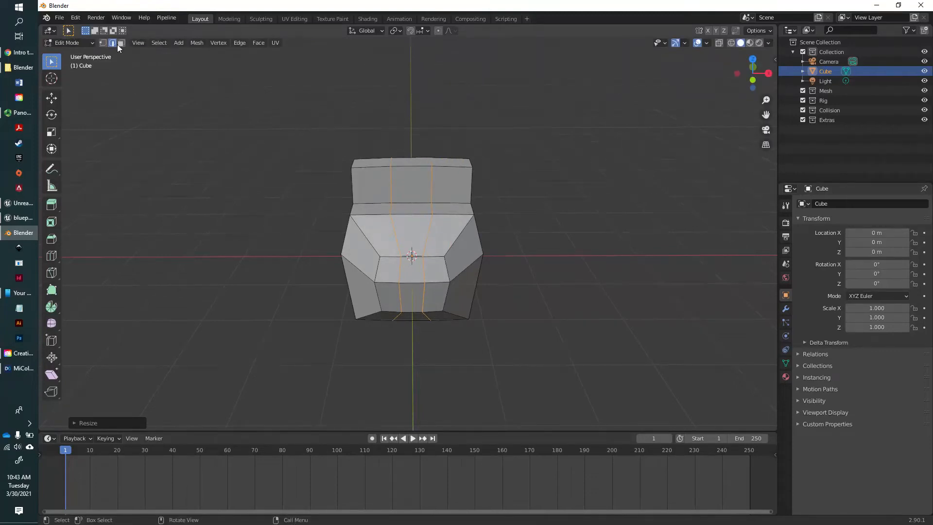
Move the middle face atop the raised block down along Z to form a notch between two ears
click(121, 43)
middle_drag(458, 119, 417, 180)
click(418, 180)
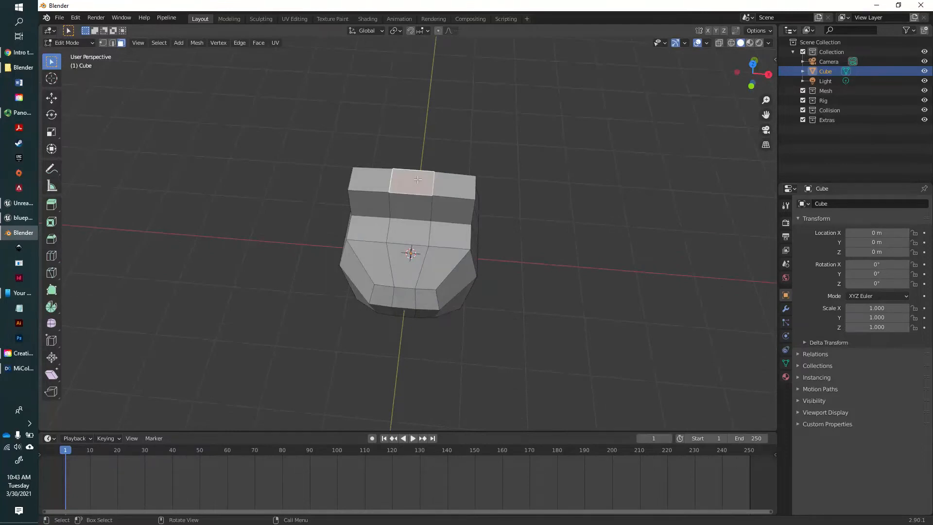
click(51, 97)
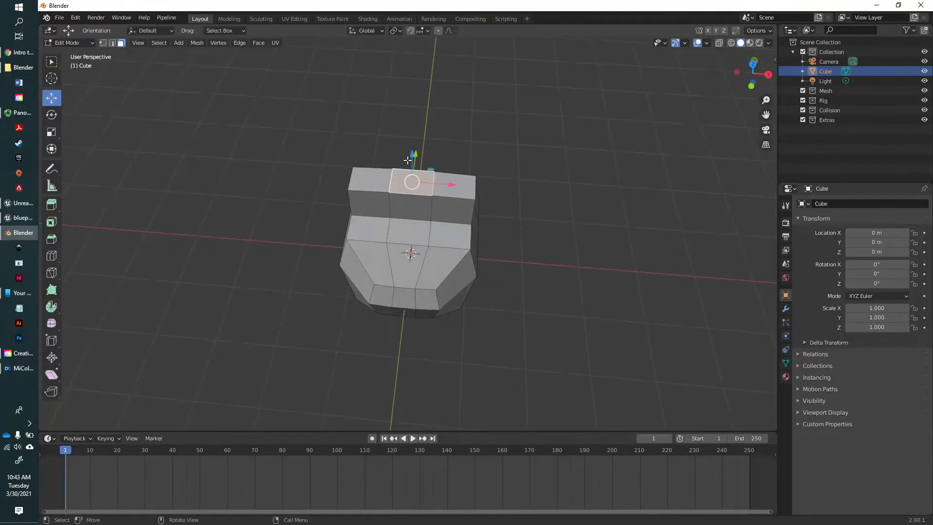
drag(417, 157, 416, 176)
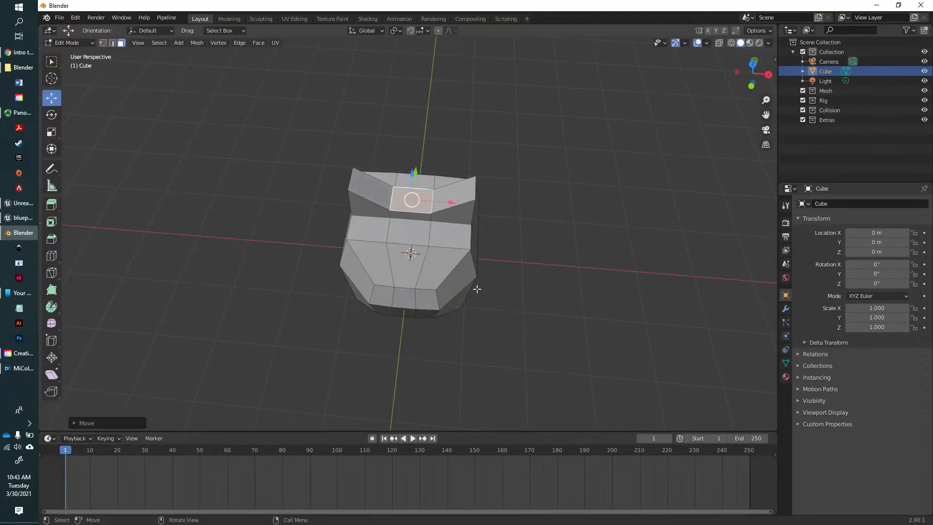
Switch back to the Select Box tool and return the reshaped cube to Object Mode
middle_drag(418, 219, 126, 145)
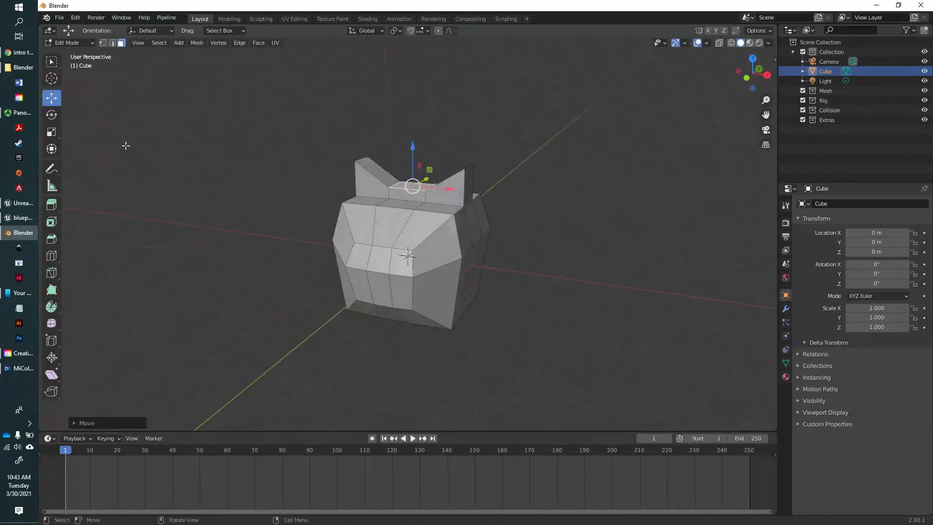
click(52, 62)
middle_drag(561, 308, 533, 293)
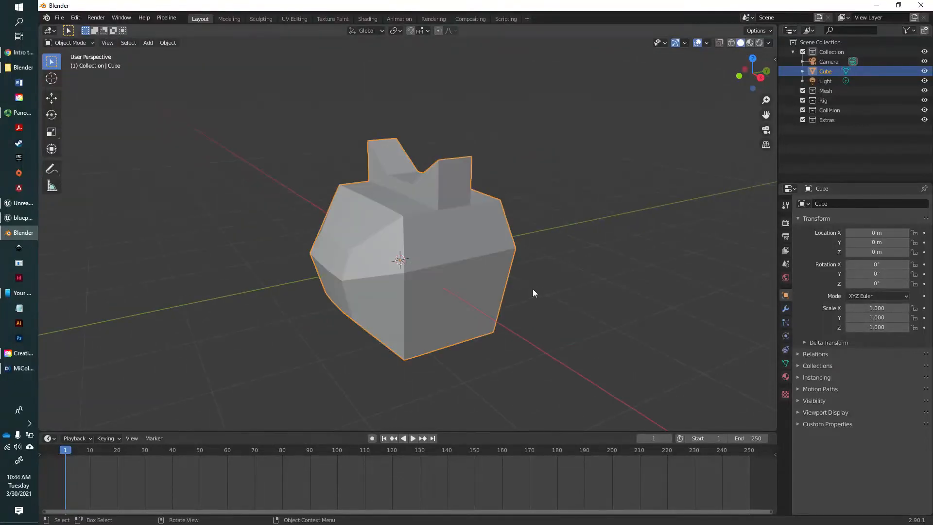
Orbit around the reshaped cube and turn the view with the navigation gizmo to examine it from the side
middle_drag(452, 255, 485, 255)
middle_drag(610, 230, 600, 209)
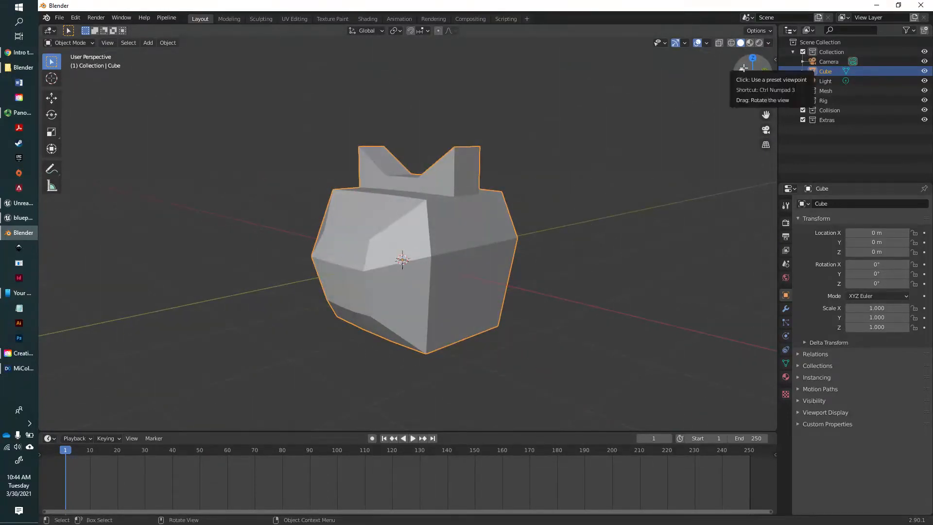
mouse_move(742, 76)
mouse_down()
mouse_move(759, 94)
mouse_move(715, 72)
mouse_move(707, 103)
mouse_move(658, 73)
mouse_move(714, 95)
mouse_move(668, 119)
mouse_move(681, 83)
mouse_move(730, 69)
mouse_up()
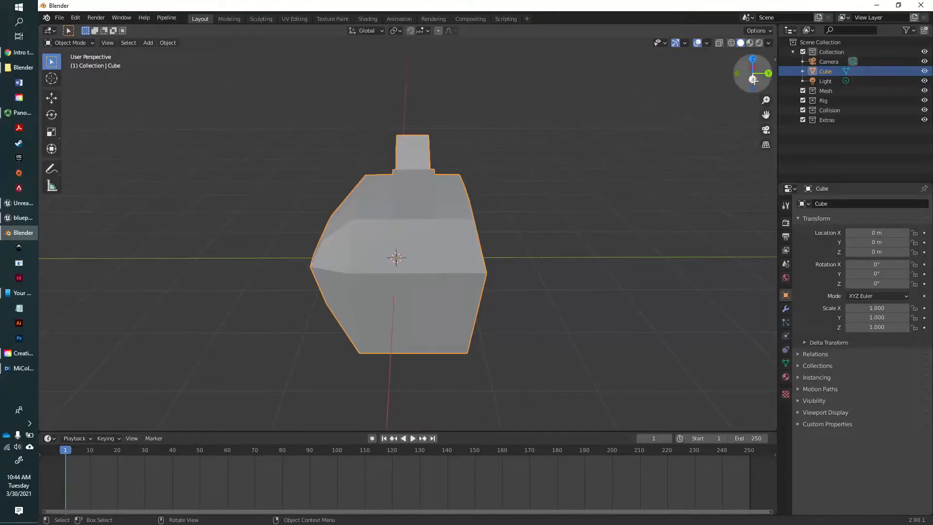
Examine the reshaped cube from the right, left, front, back and top preset orthographic views
click(753, 80)
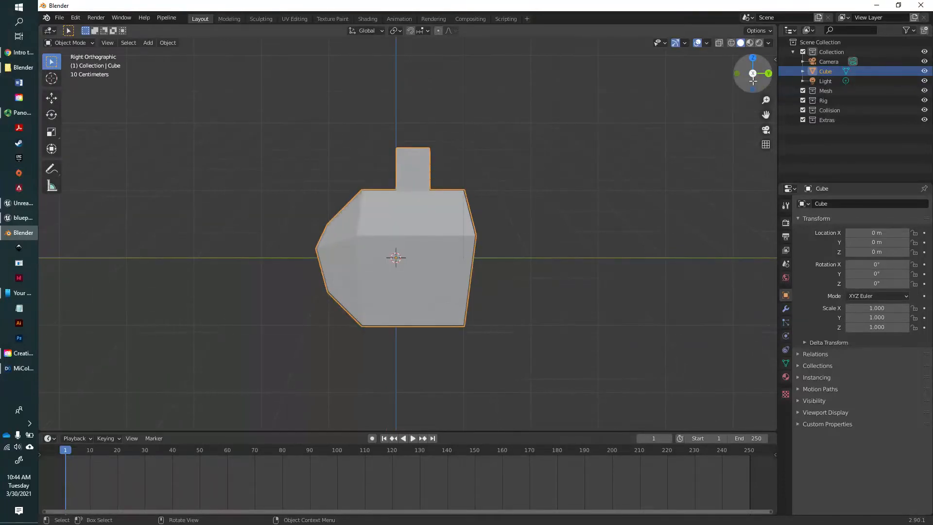
click(754, 73)
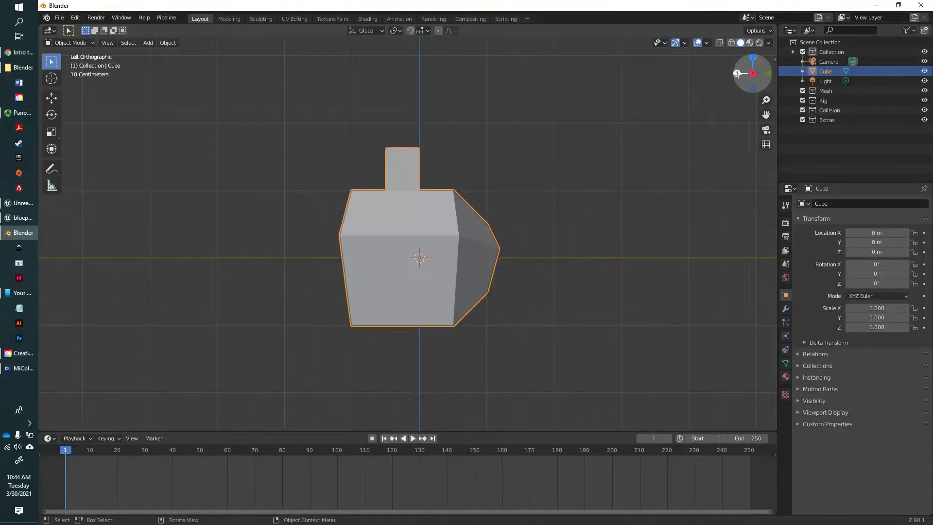
click(737, 74)
click(737, 73)
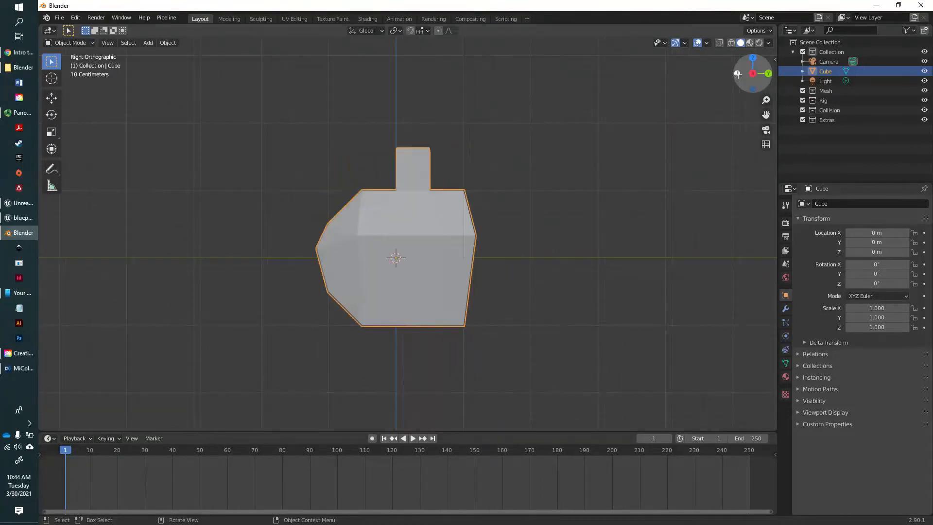
click(737, 74)
click(737, 74)
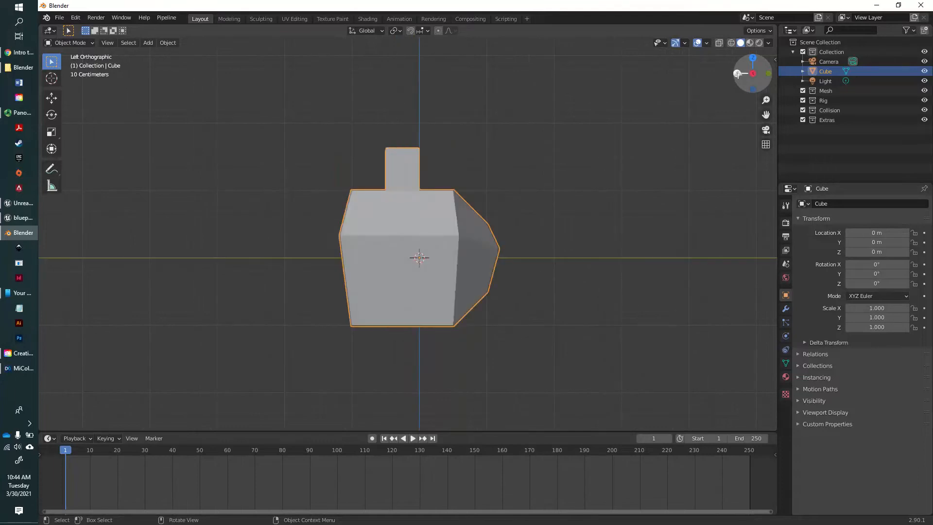
click(737, 73)
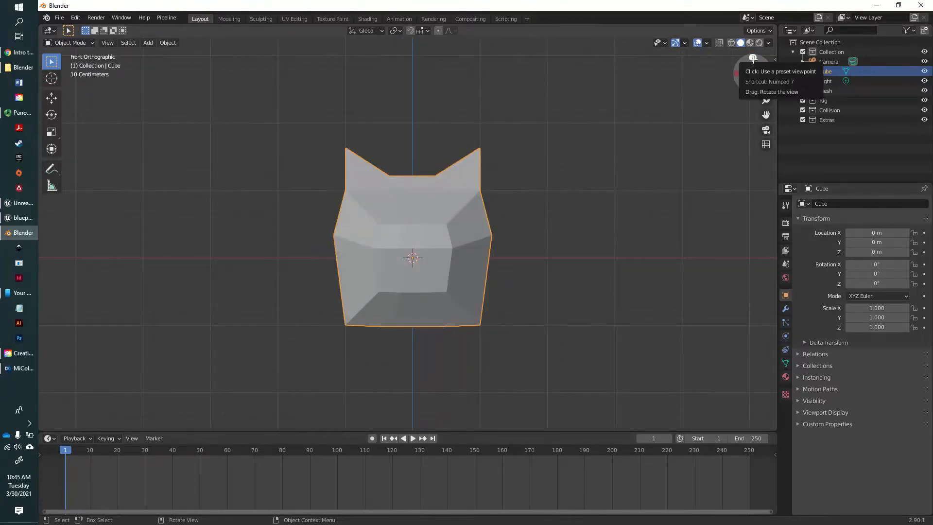
click(754, 59)
click(753, 59)
click(753, 59)
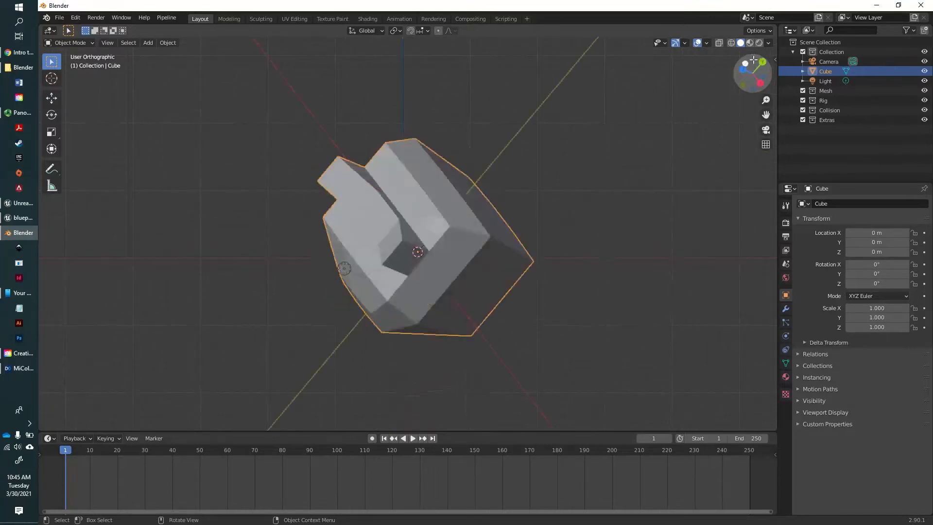
click(753, 58)
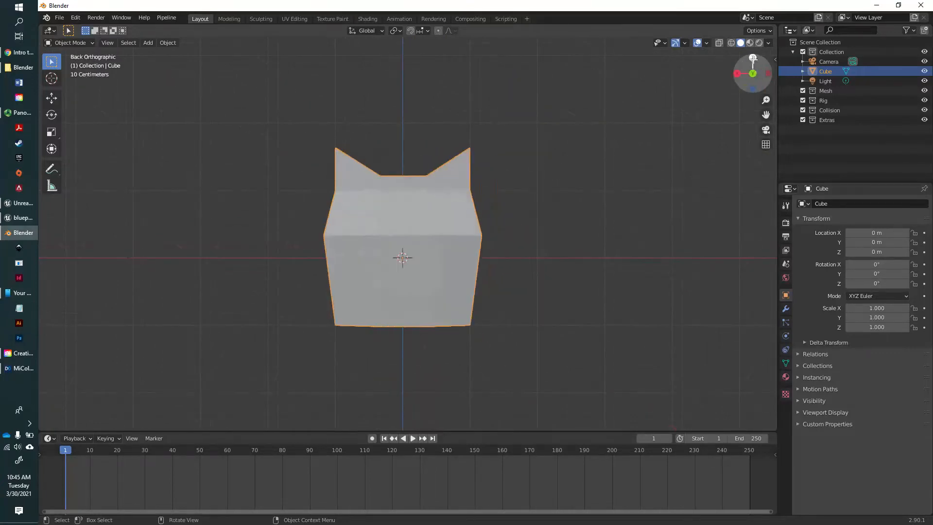
click(754, 59)
click(753, 59)
click(737, 72)
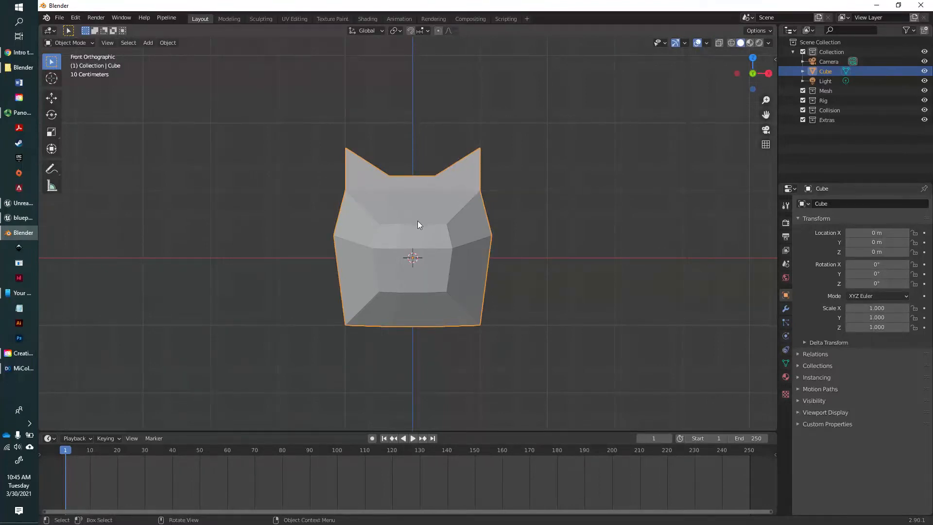
Delete the reshaped cube from the scene
key(Delete)
mouse_move(539, 242)
middle_down()
mouse_move(527, 266)
mouse_move(532, 258)
middle_up()
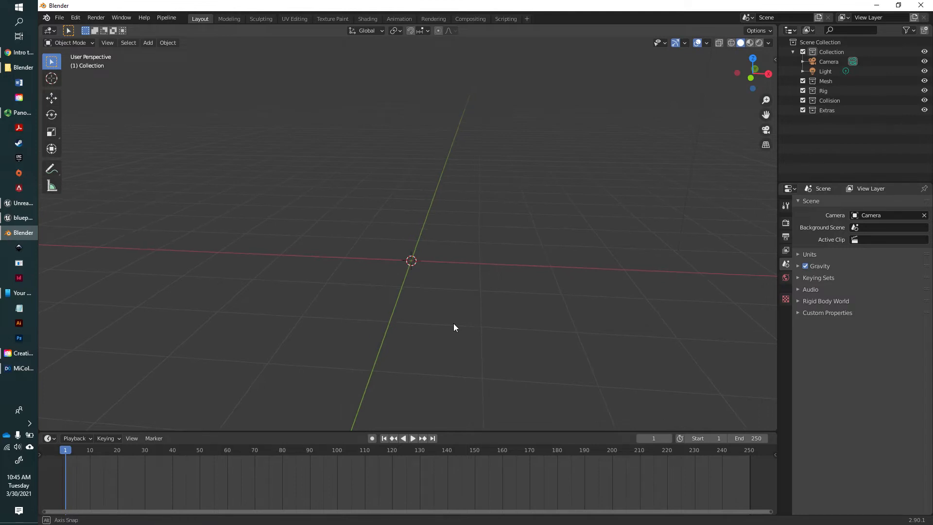
mouse_move(454, 326)
middle_down()
mouse_move(480, 302)
mouse_move(443, 312)
mouse_move(457, 319)
middle_up()
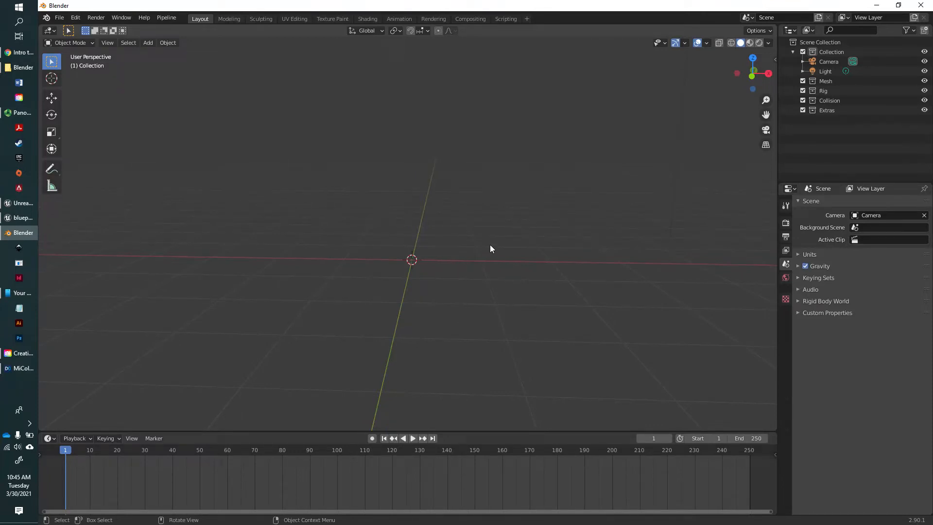
middle_drag(460, 290, 448, 290)
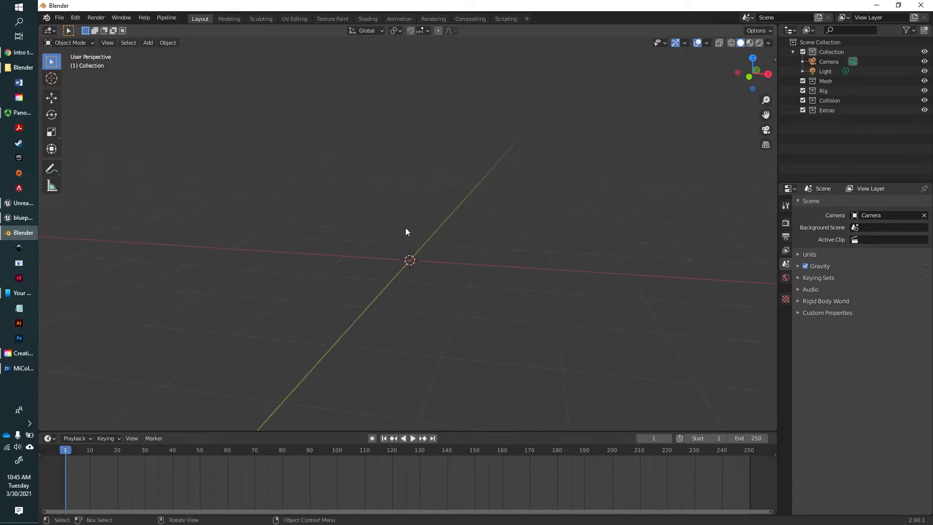
Try loading axe-1141489_1280.png from Downloads as a reference image in the angled perspective view, and delete it
key(shift+a)
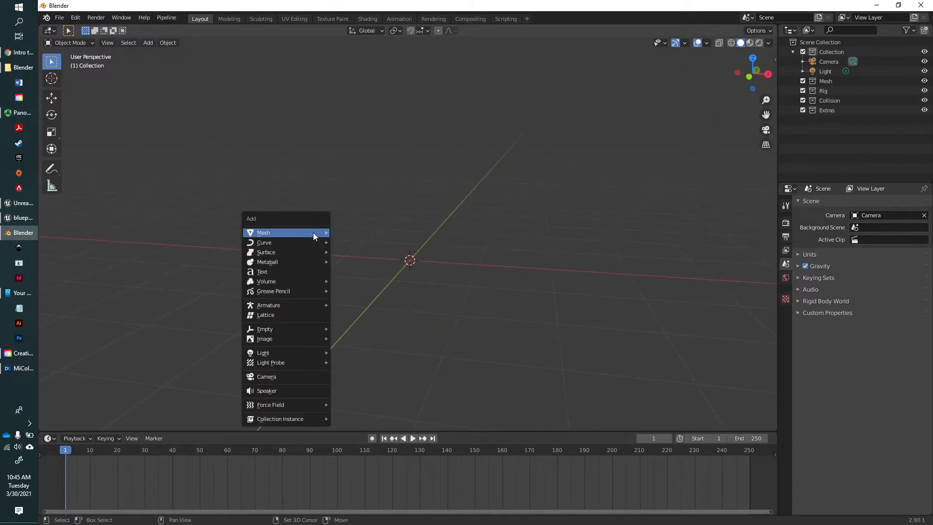
mouse_move(313, 235)
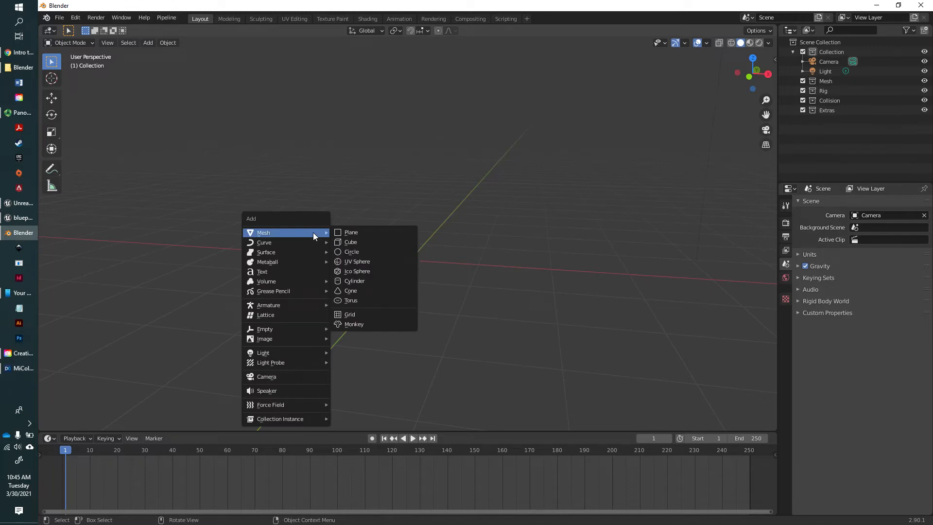
mouse_move(281, 337)
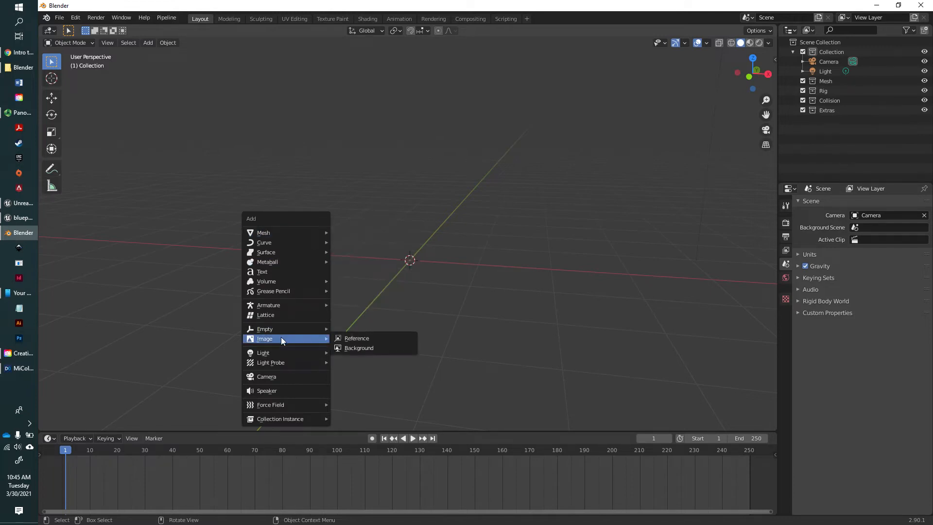
click(348, 338)
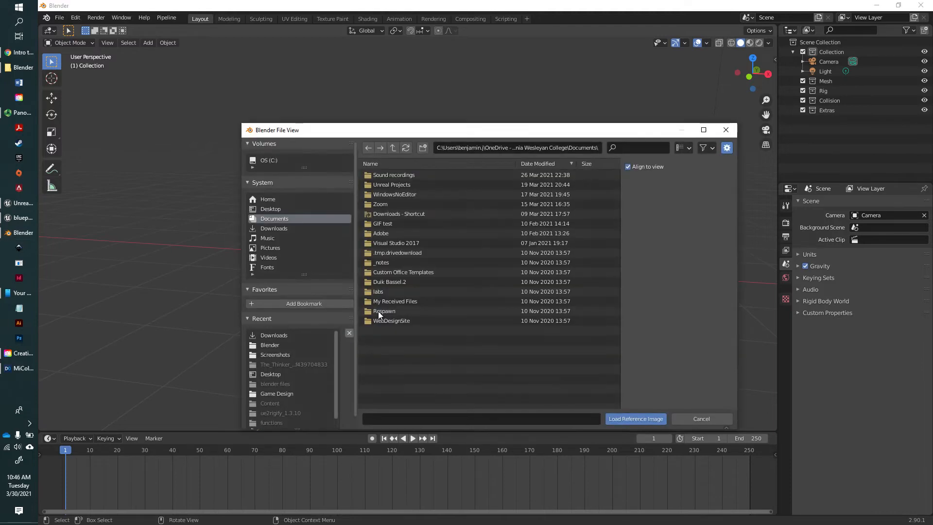
click(277, 228)
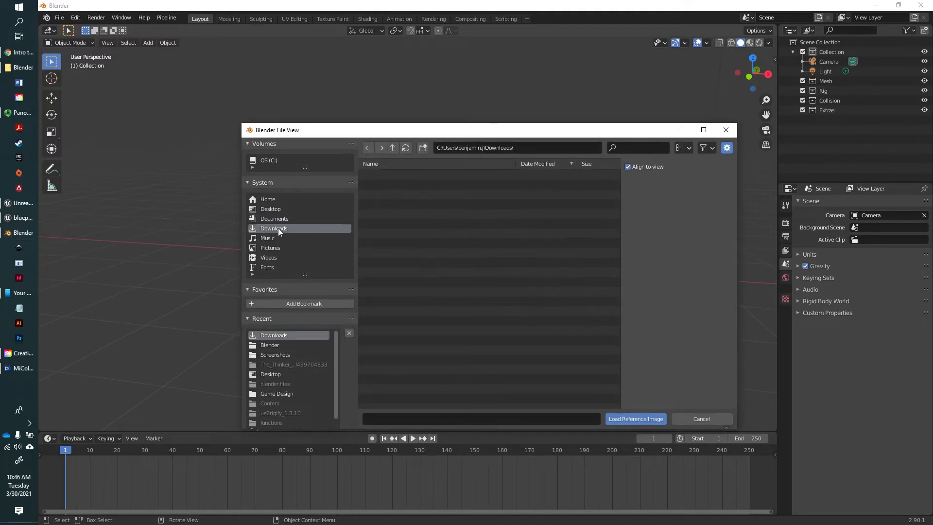
click(397, 196)
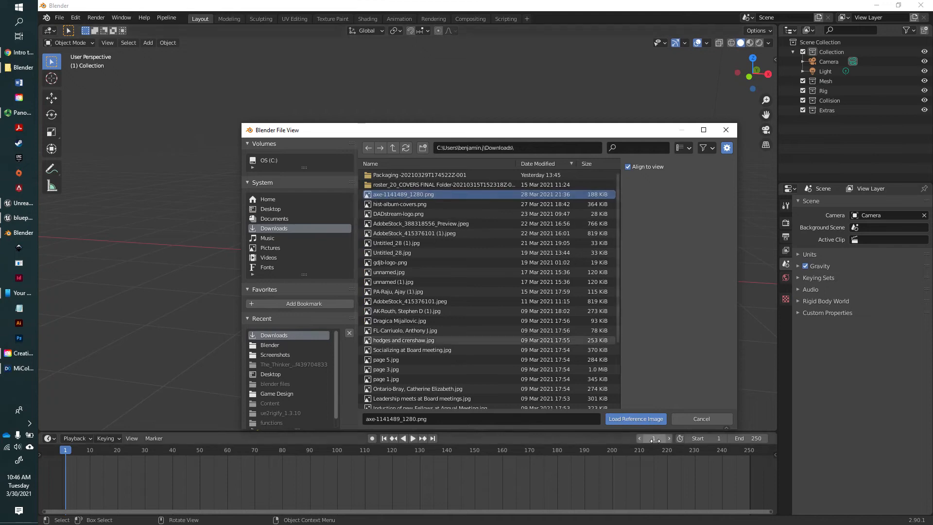
click(646, 418)
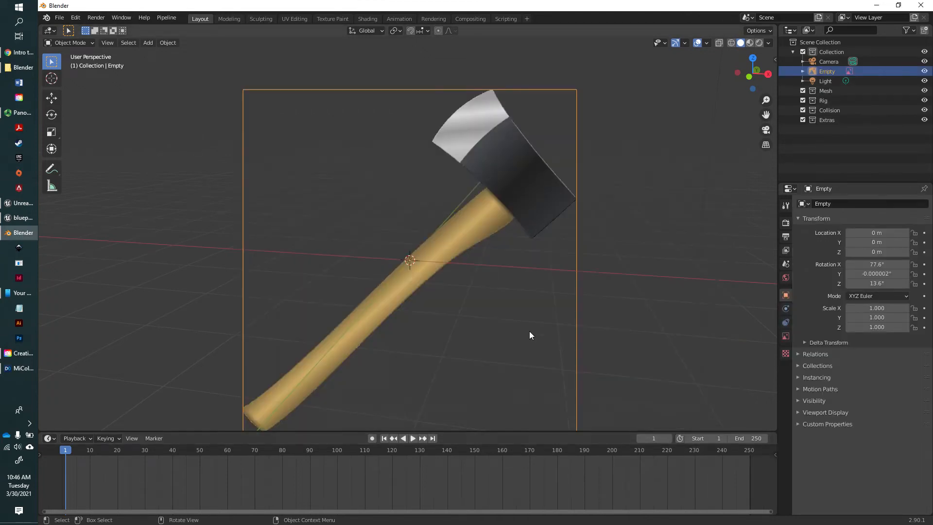
middle_drag(441, 293, 526, 347)
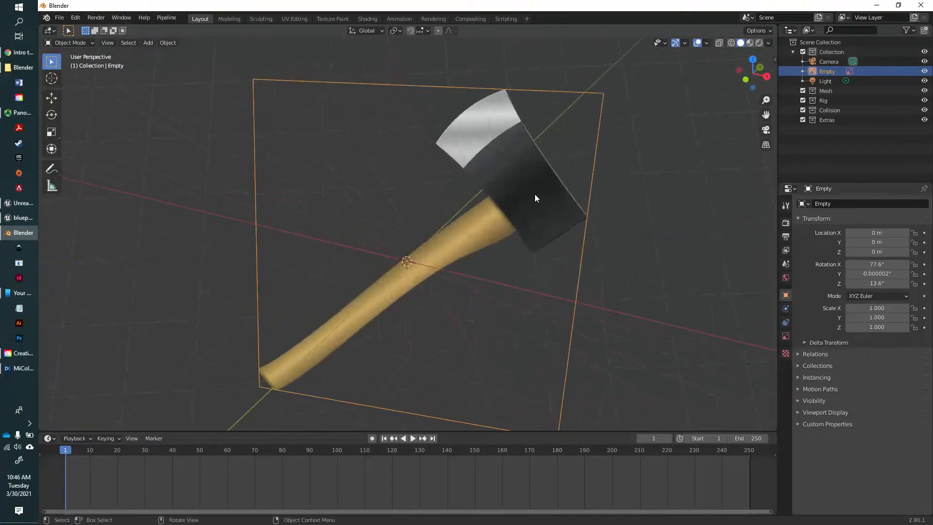
key(Delete)
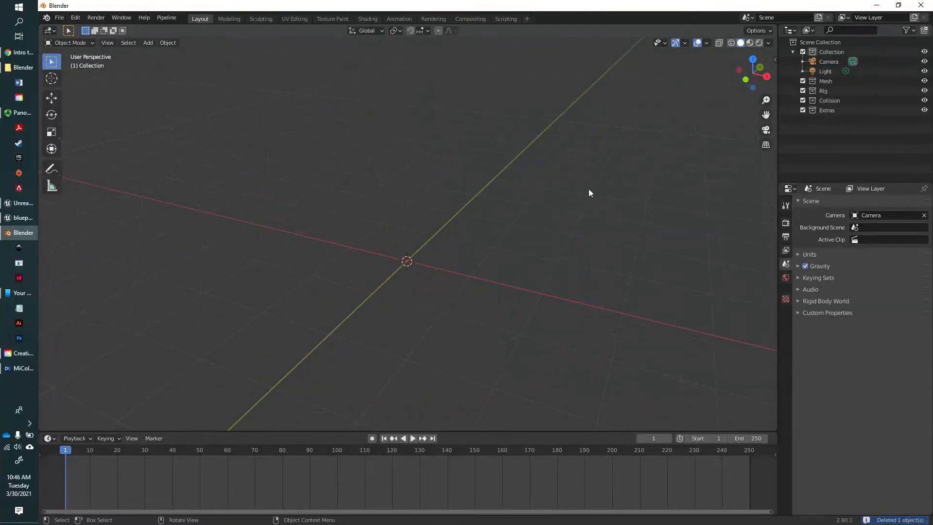
Load axe-1141489_1280.png from Downloads as a reference image aligned to the right orthographic view
click(768, 76)
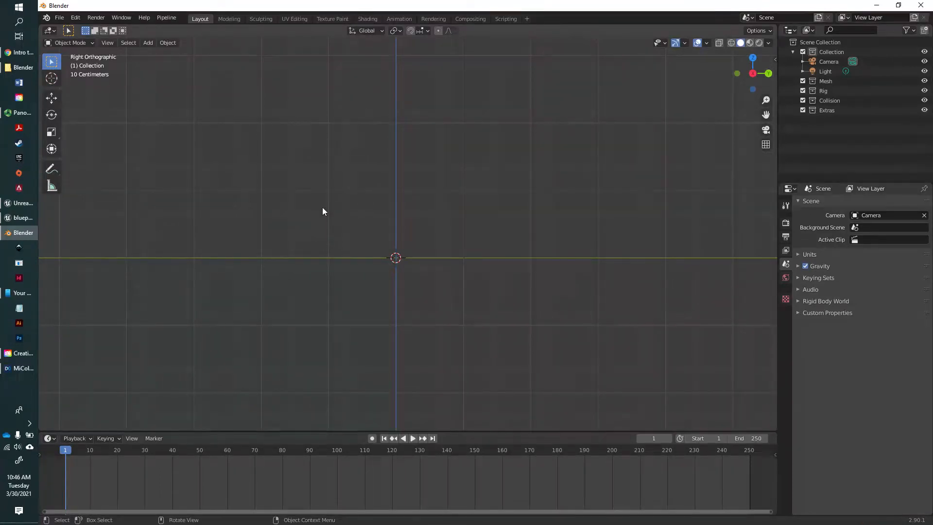
key(shift+a)
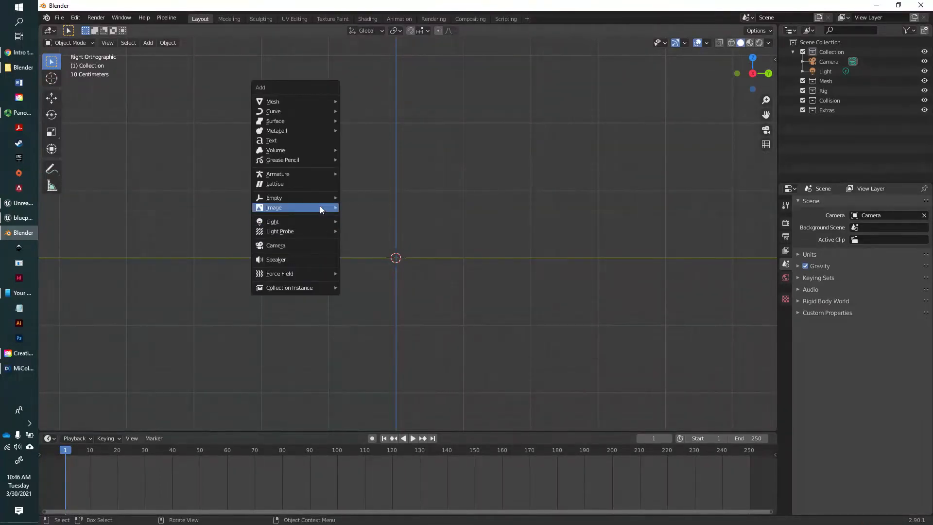
mouse_move(320, 206)
click(367, 204)
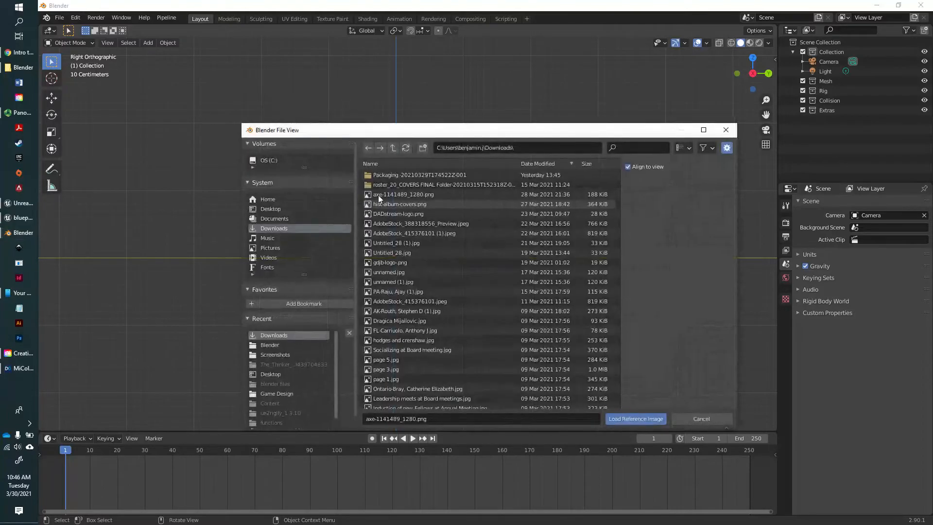
click(635, 418)
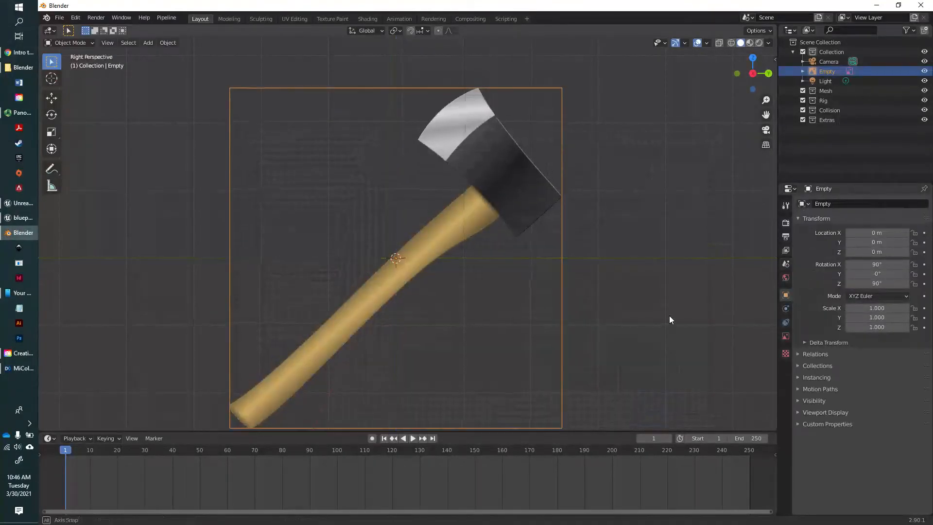
middle_drag(669, 319, 617, 329)
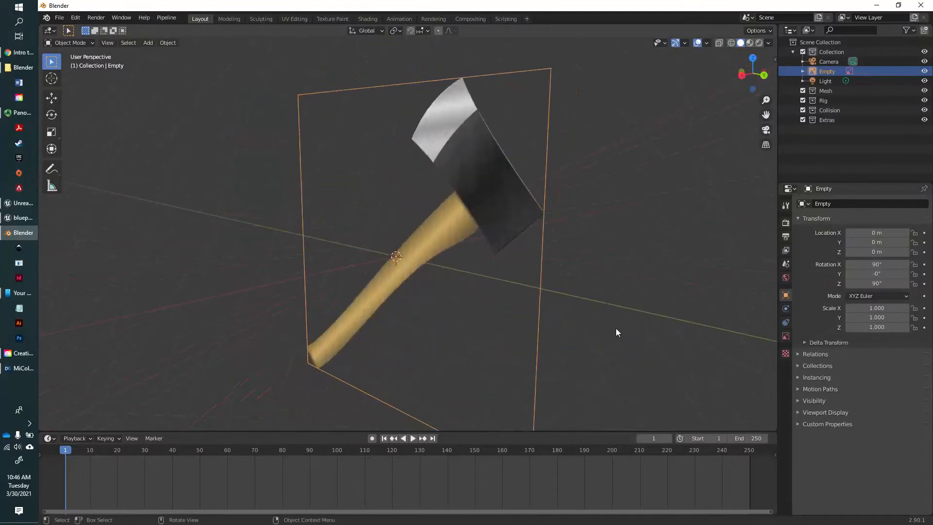
click(744, 76)
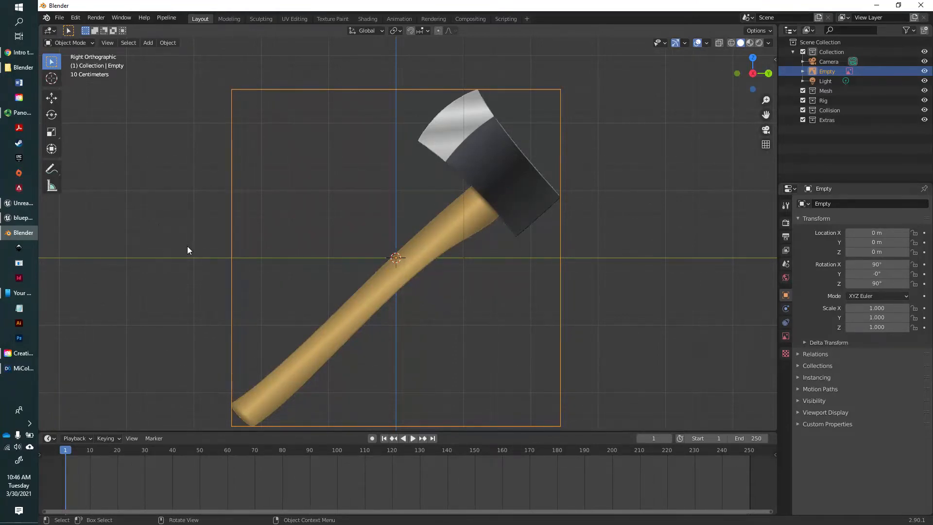
Add a cylinder mesh and rotate it to about -45.2° on X so it follows the axe handle
key(shift+a)
mouse_move(187, 246)
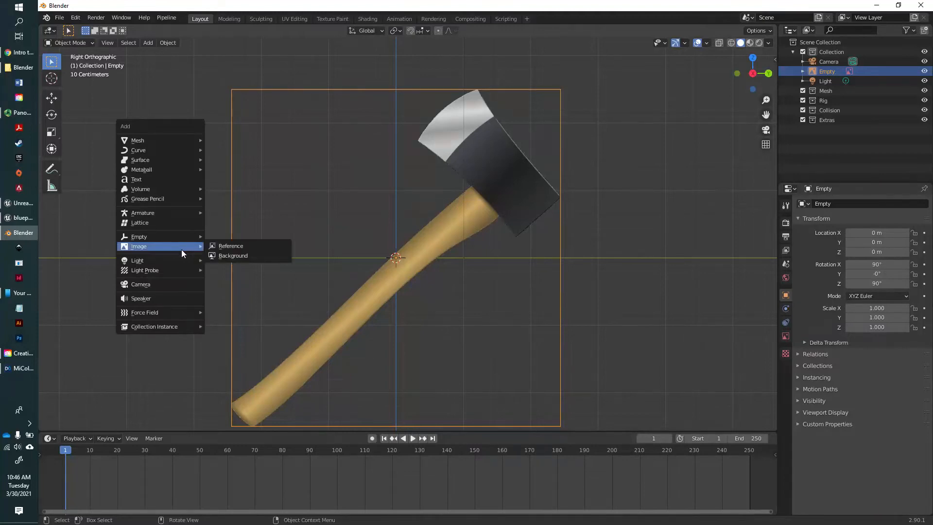
mouse_move(147, 141)
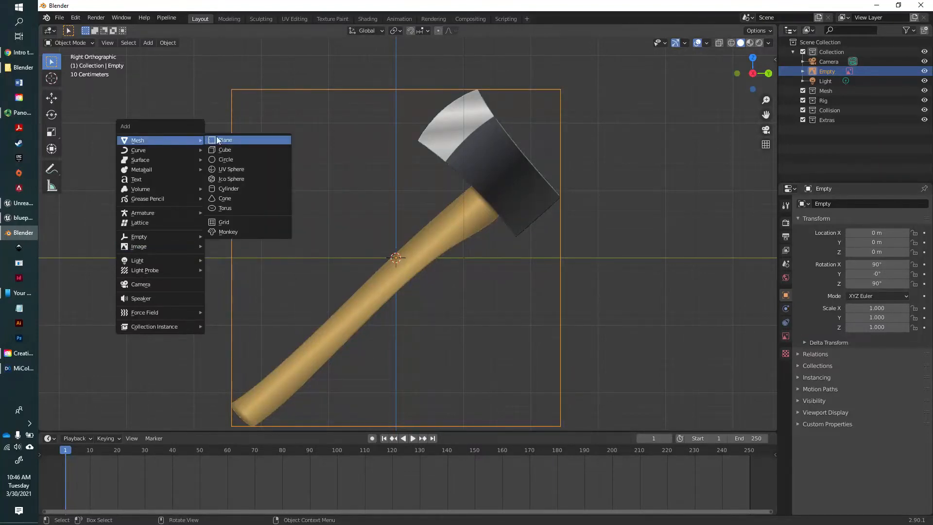
click(236, 186)
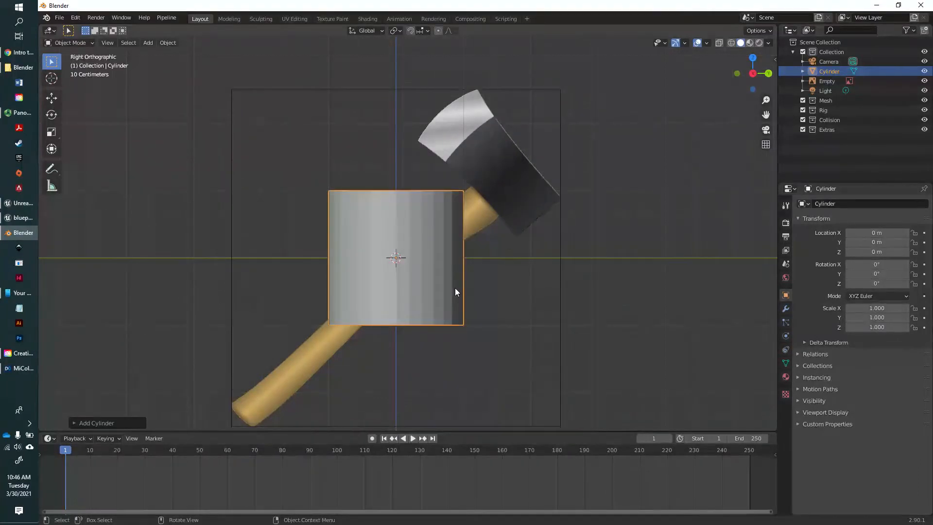
key(r)
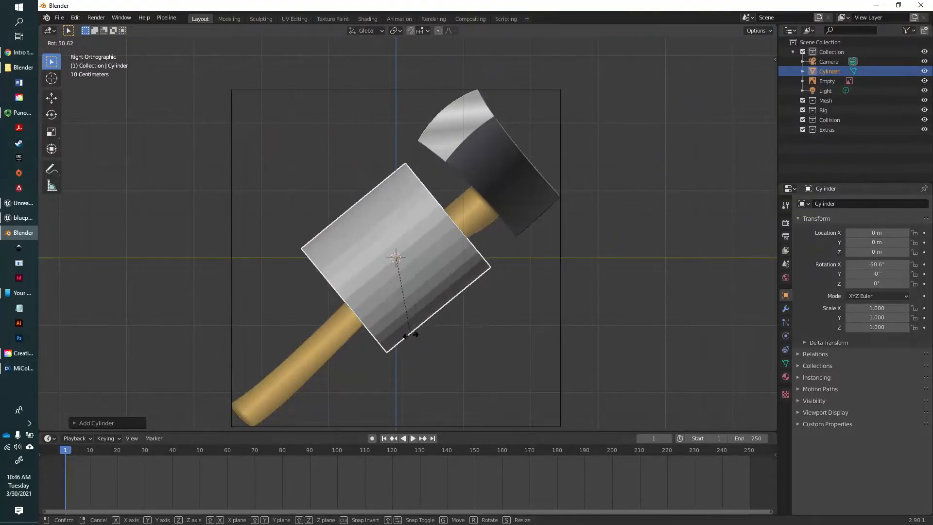
click(418, 334)
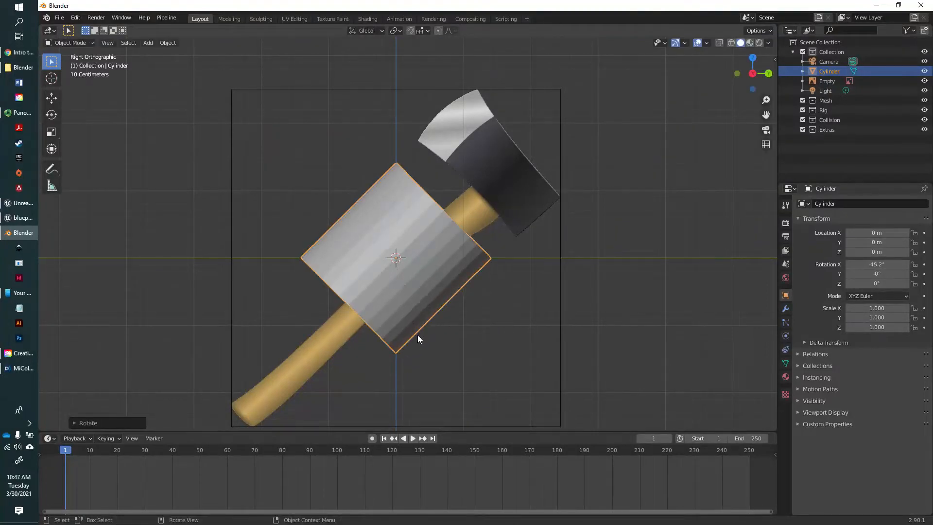
Scale the cylinder to about 0.263 and move it onto the handle at about Y 0.072 m, Z -0.123 m
key(s)
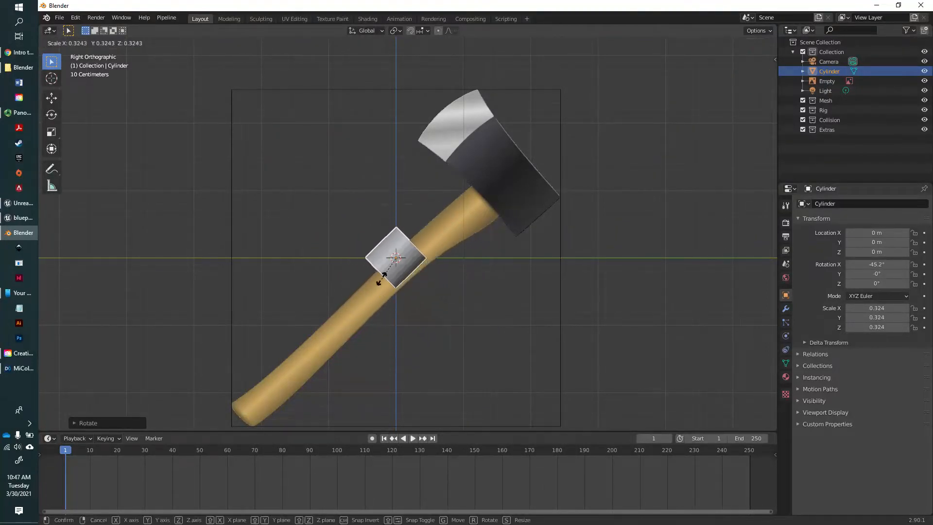
click(381, 273)
key(g)
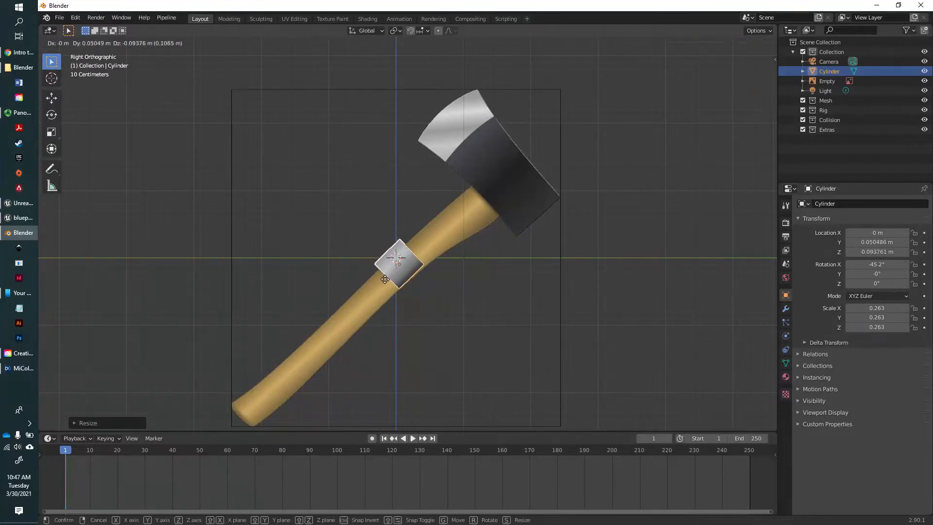
click(386, 284)
scroll(386, 280, up, 7)
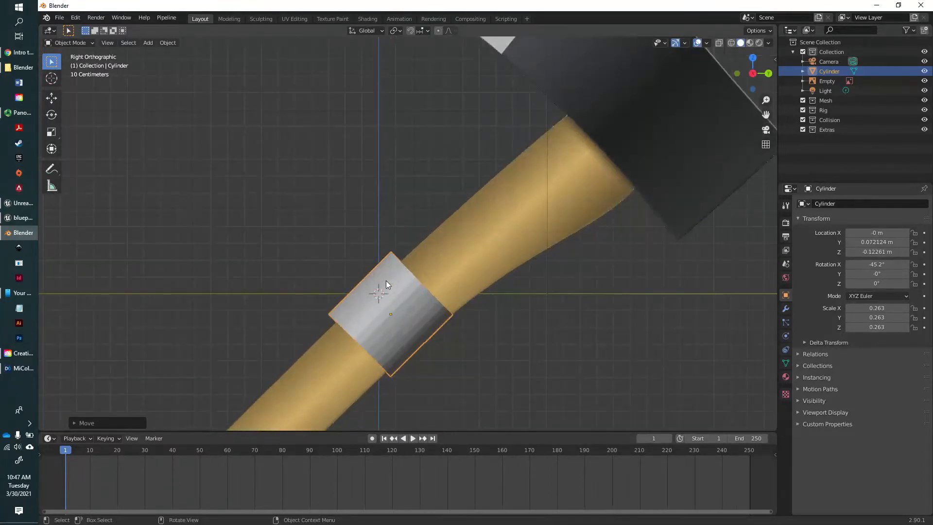
shift+middle_drag(386, 282, 423, 144)
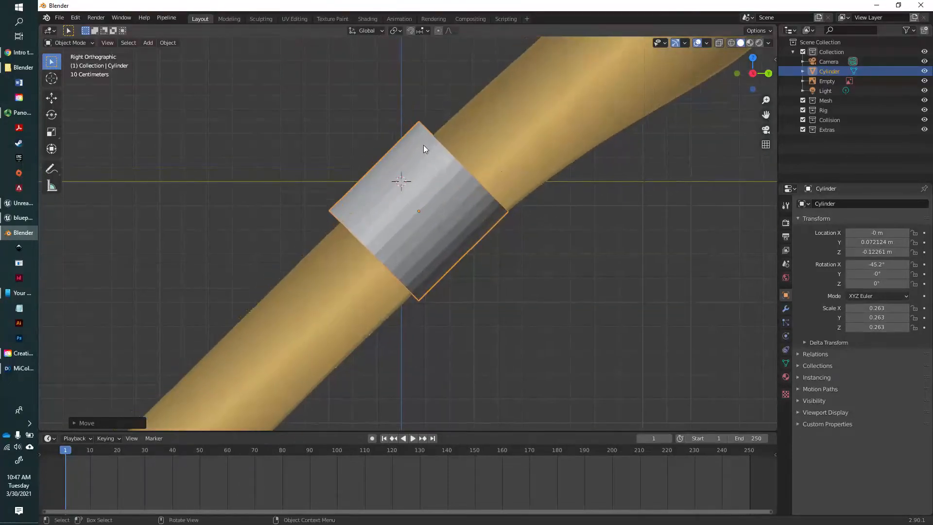
Scale the cylinder down to about 0.211 and move it along the handle to about Y -0.312 m, Z -0.519 m
key(s)
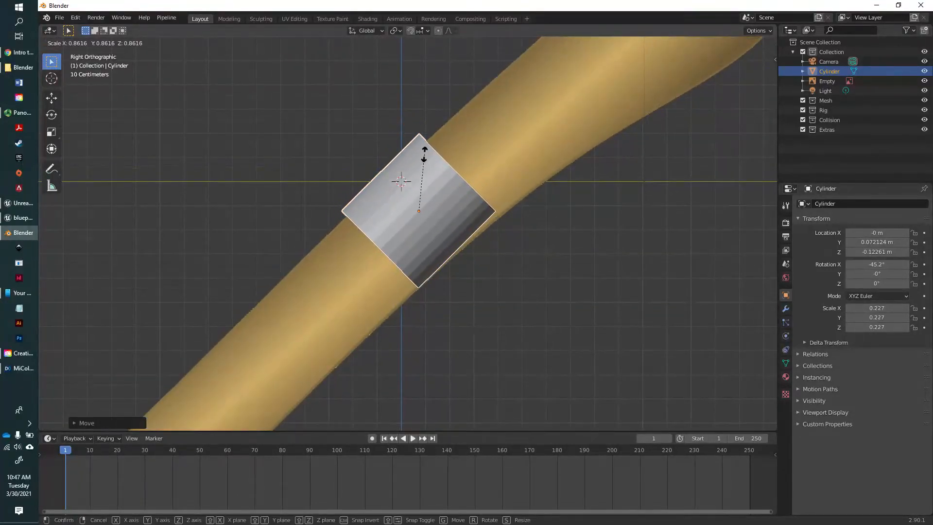
click(425, 159)
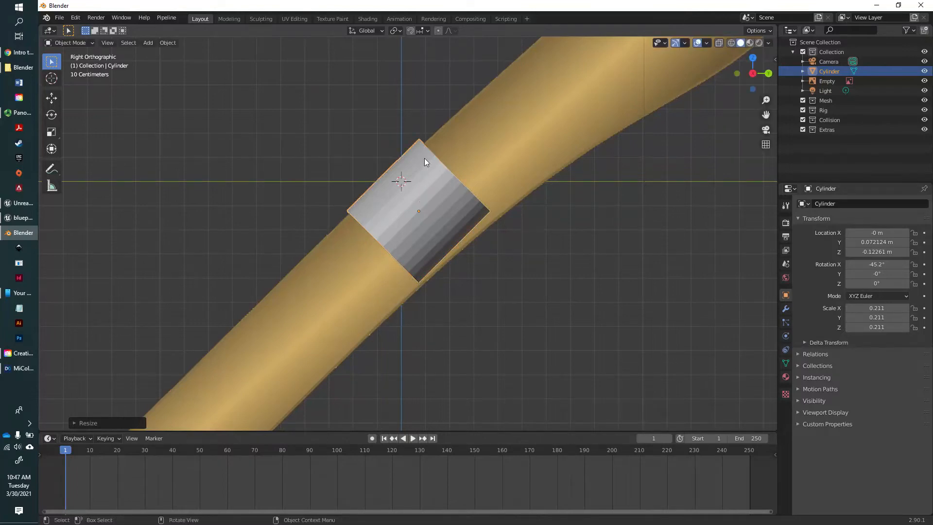
key(g)
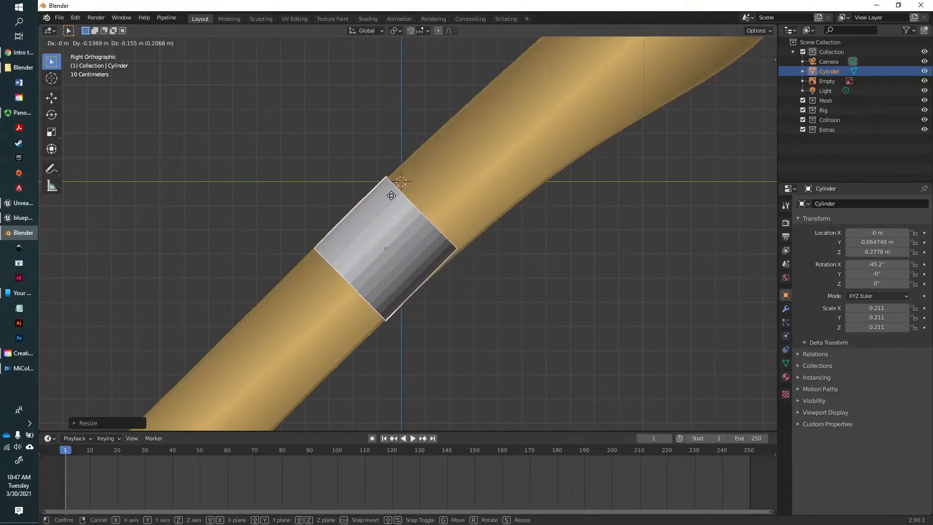
click(331, 253)
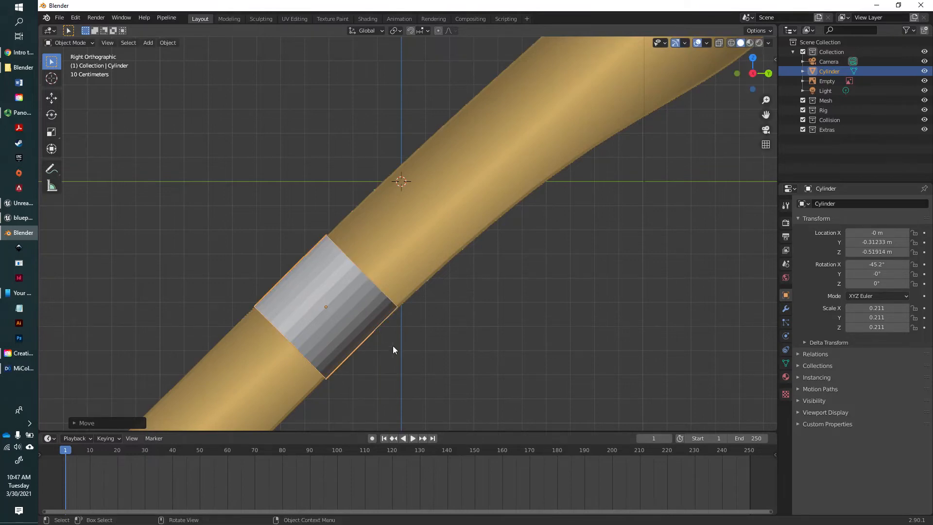
Enter Edit Mode on the cylinder and select only its lower end face
shift+middle_drag(395, 347, 522, 180)
scroll(529, 179, down, 1)
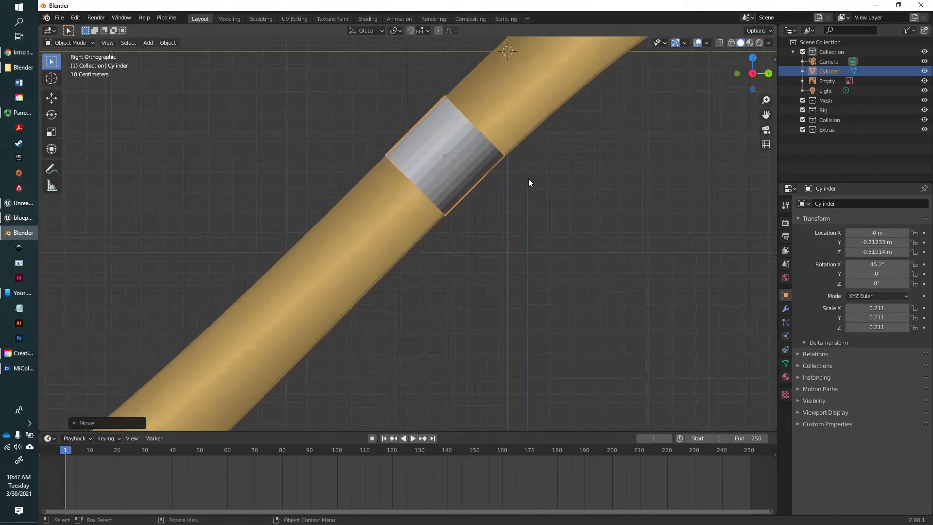
scroll(529, 183, down, 2)
shift+middle_drag(439, 290, 459, 235)
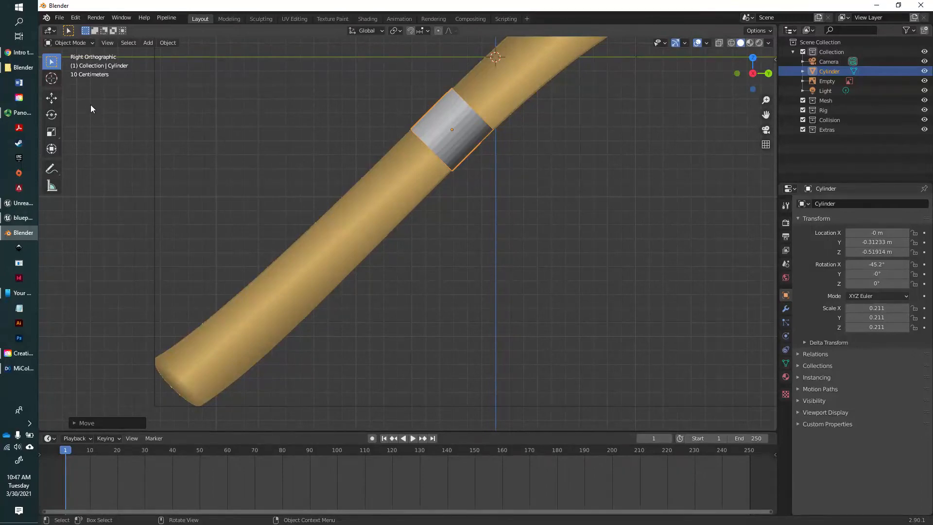
key(Tab)
middle_drag(443, 278, 477, 272)
key(alt+a)
click(444, 155)
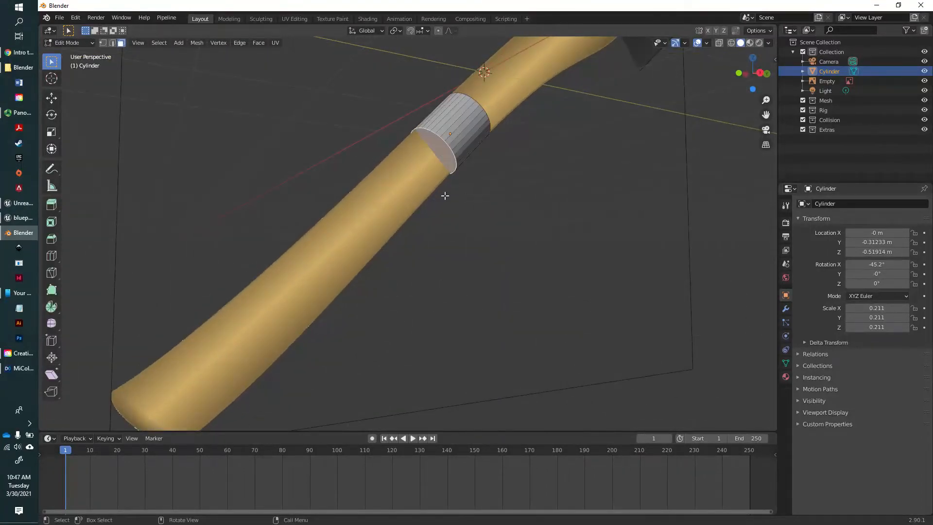
Try moving the selected lower end face with the Move tool, and undo that move
click(54, 99)
drag(455, 145, 477, 184)
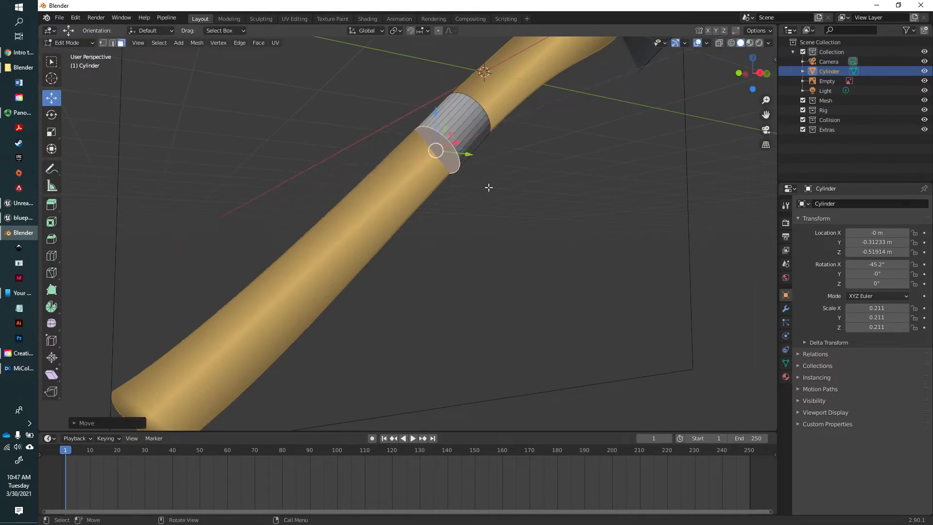
key(ctrl+z)
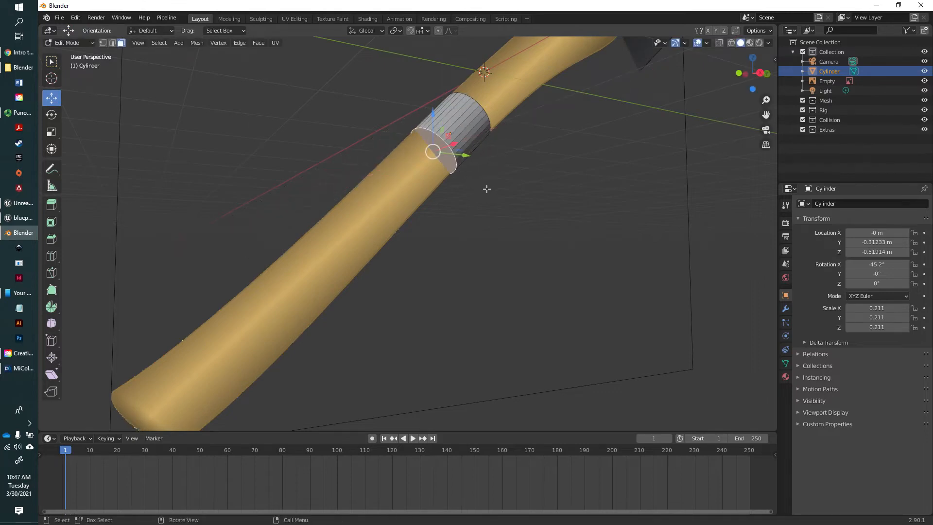
In the right orthographic view, extrude the lower end face about 2.17 m down the handle and scale it up slightly to match the reference
click(759, 72)
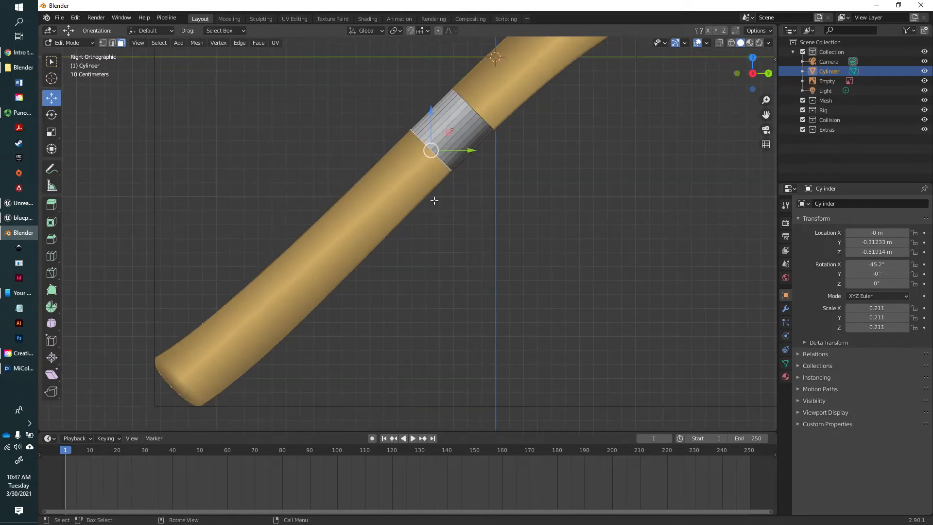
key(e)
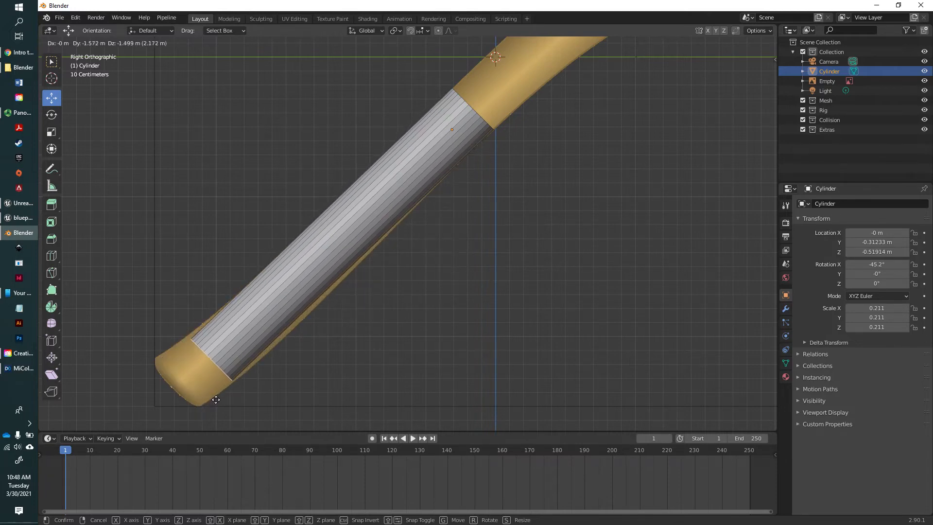
click(216, 399)
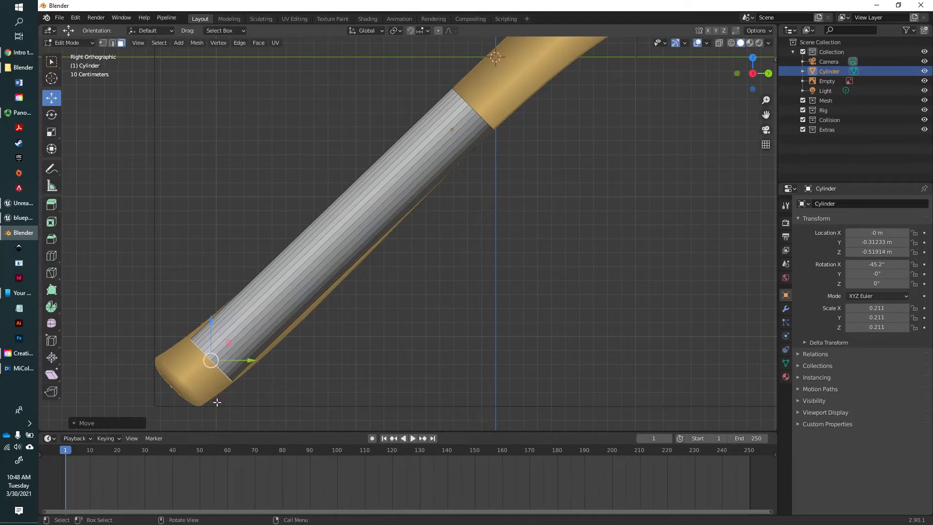
key(s)
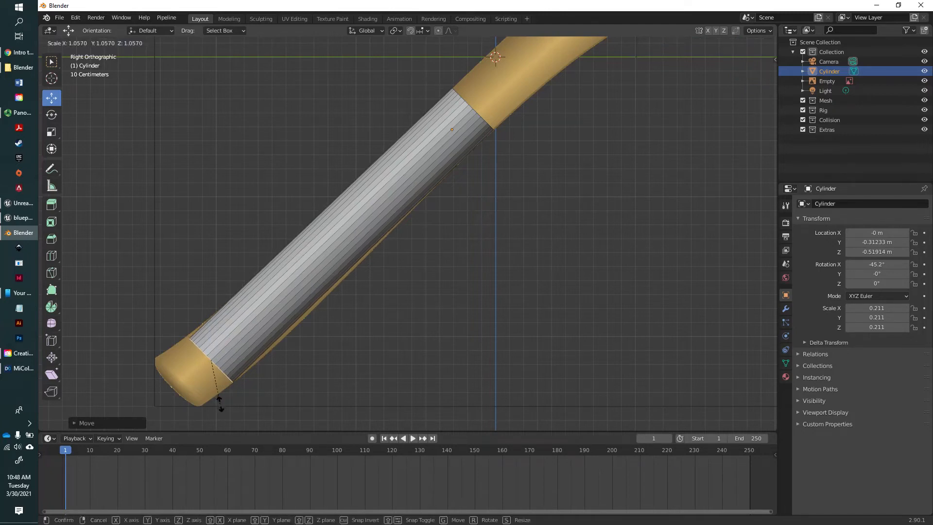
click(221, 406)
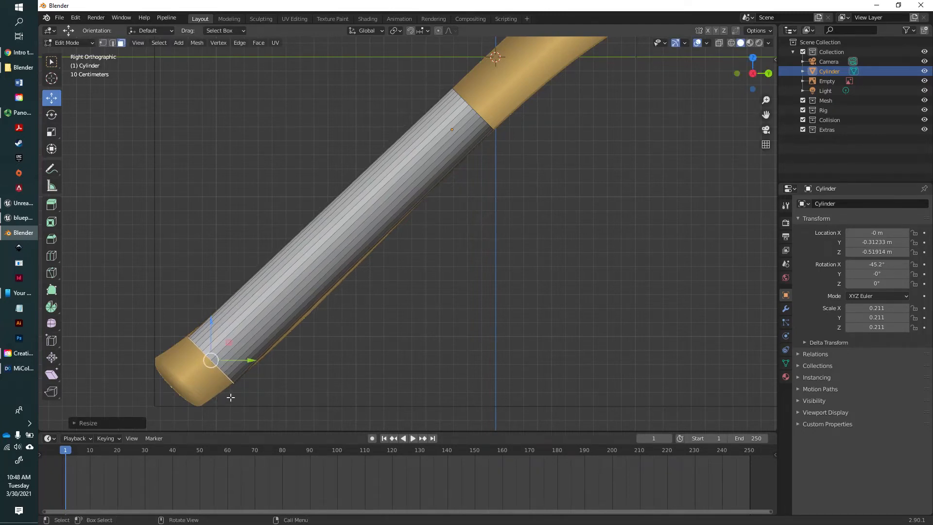
Extrude the lower end face again to the handle's butt and shift it about -0.031 m on Y and 0.053 m on Z
shift+middle_drag(234, 392, 438, 234)
scroll(442, 236, up, 2)
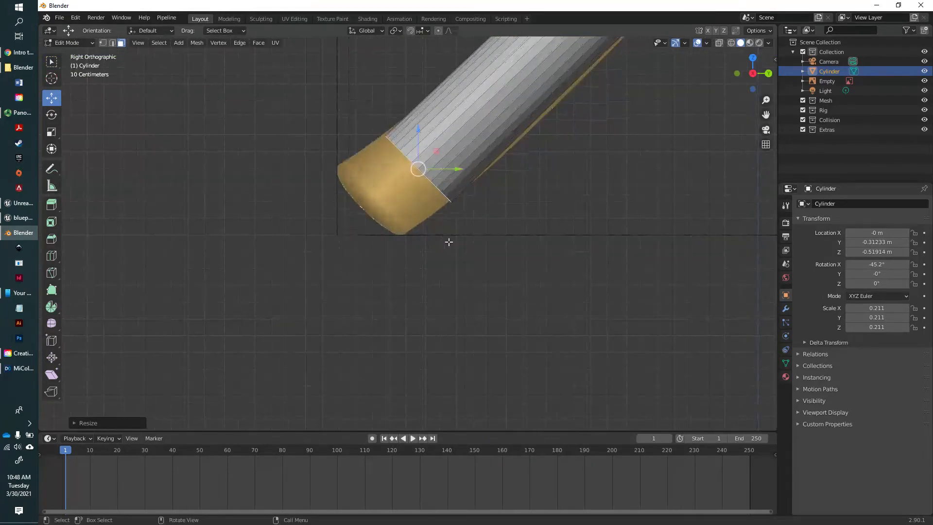
click(451, 253)
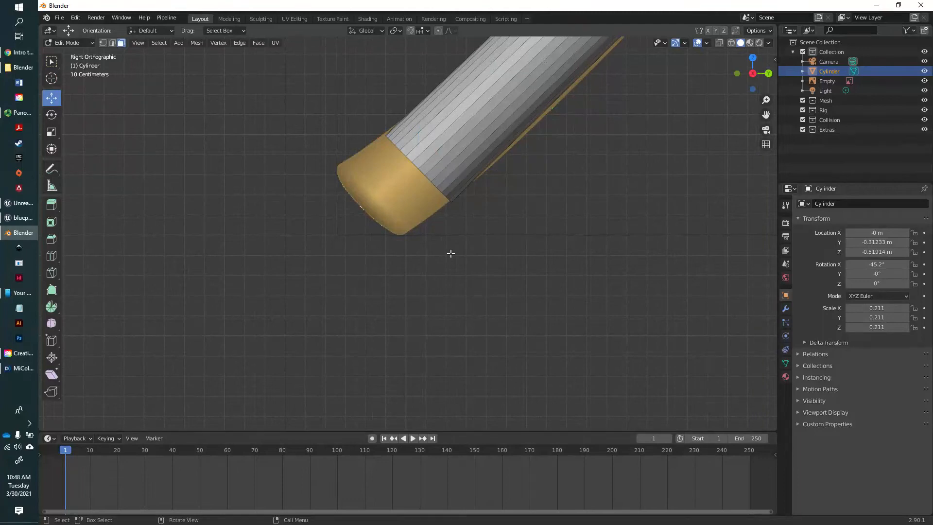
middle_drag(432, 230, 476, 220)
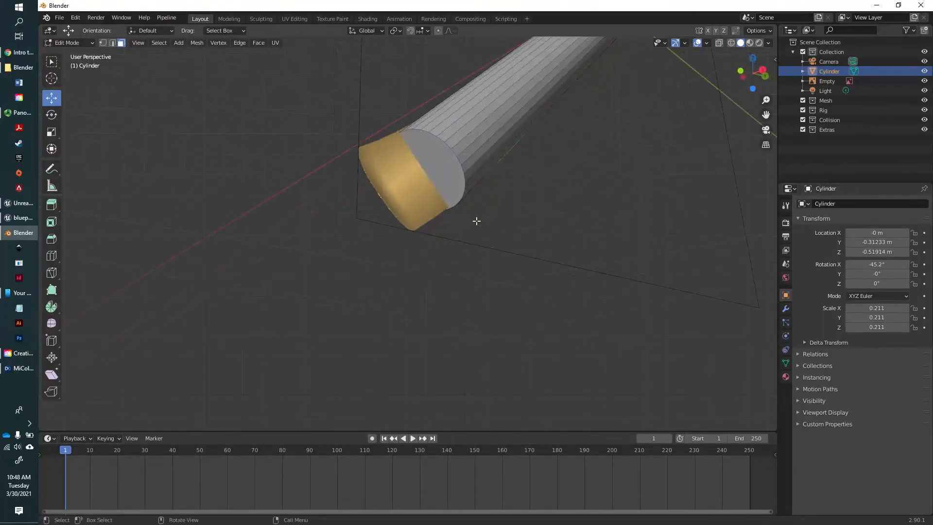
alt+click(450, 175)
middle_drag(483, 179, 485, 221)
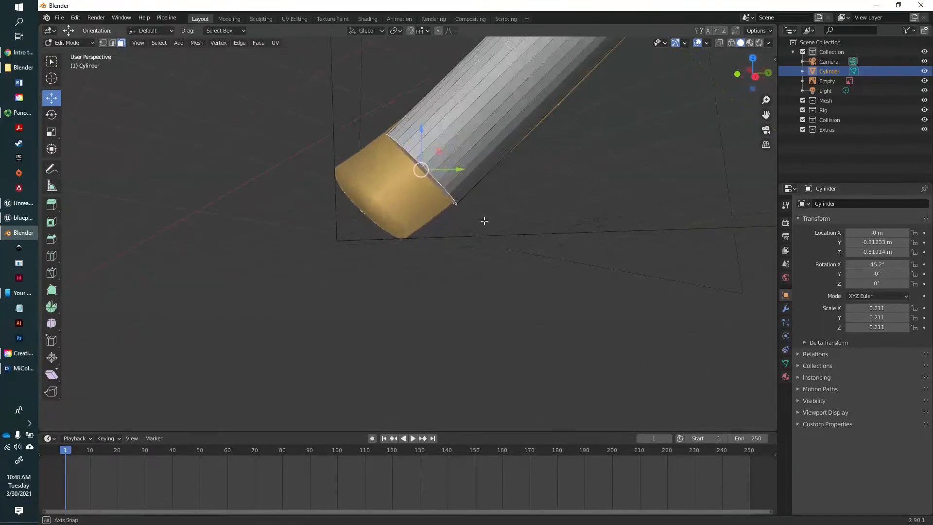
click(754, 76)
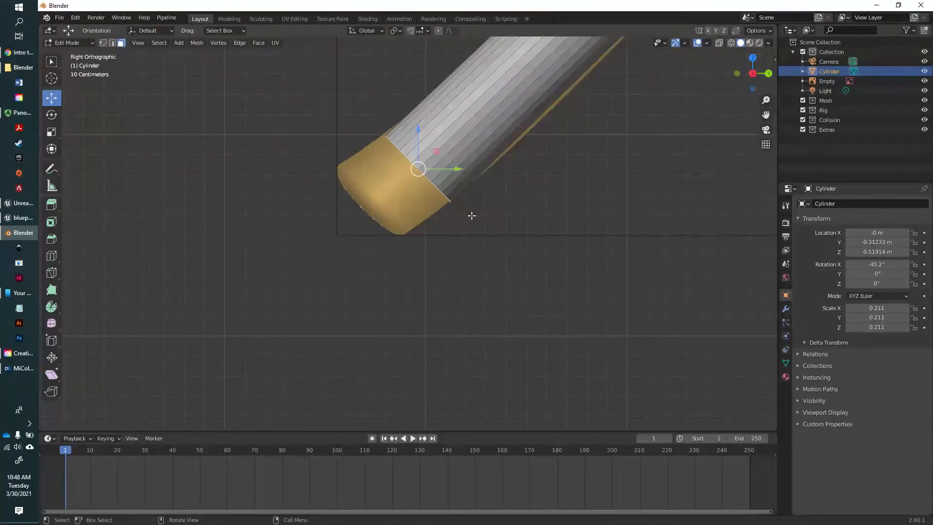
key(e)
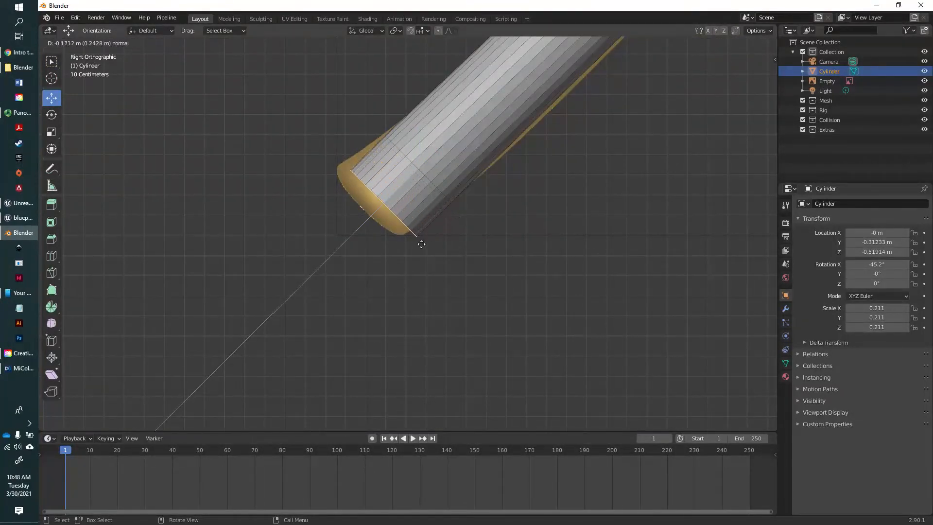
click(413, 251)
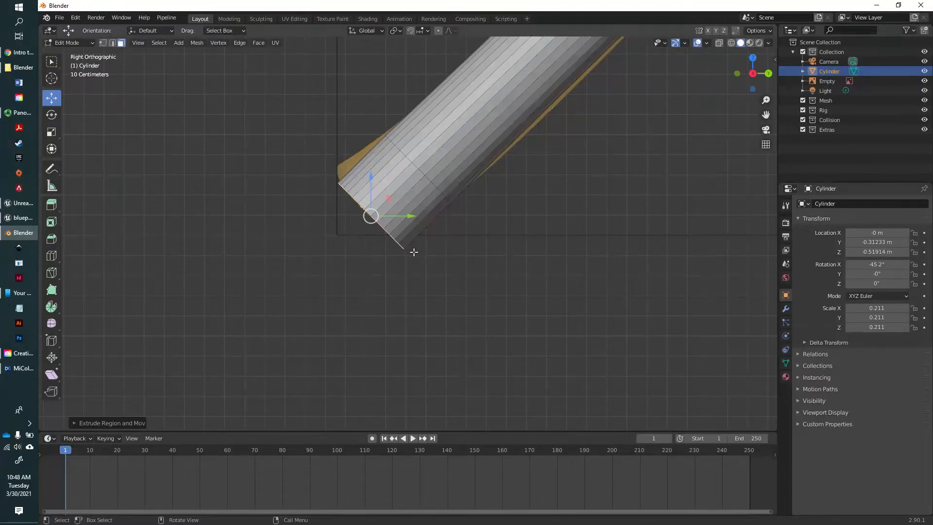
key(g)
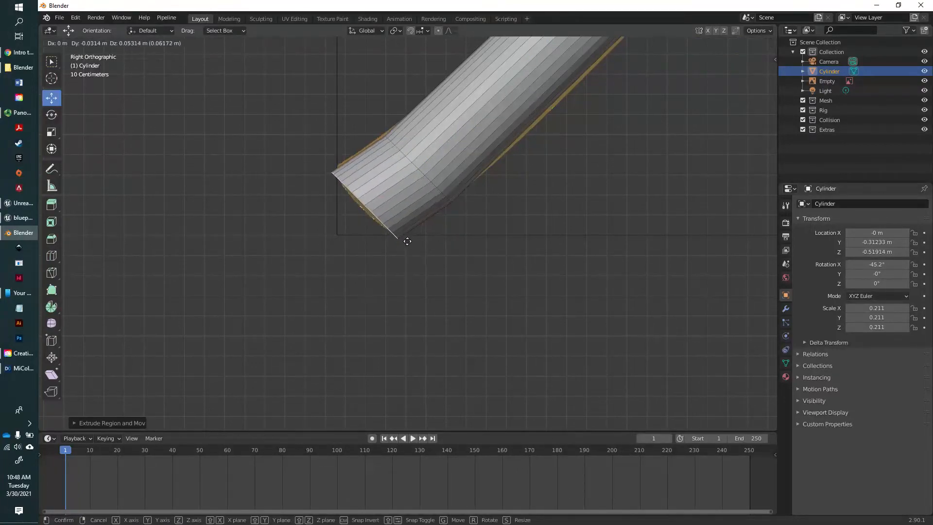
click(407, 241)
Select the cylinder's upper end face and extrude it in the right orthographic view through the axe head to just past its far edge
scroll(614, 245, down, 4)
middle_drag(614, 245, 485, 252)
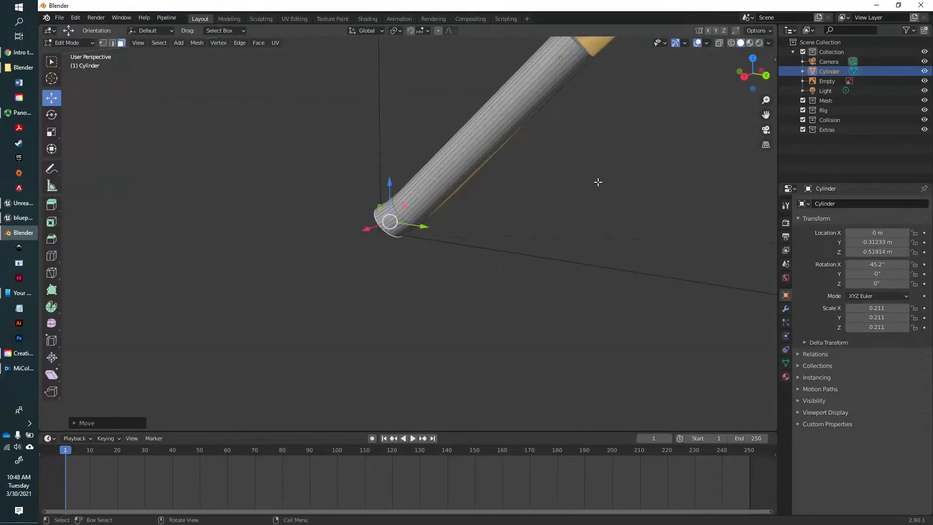
middle_drag(598, 182, 518, 284)
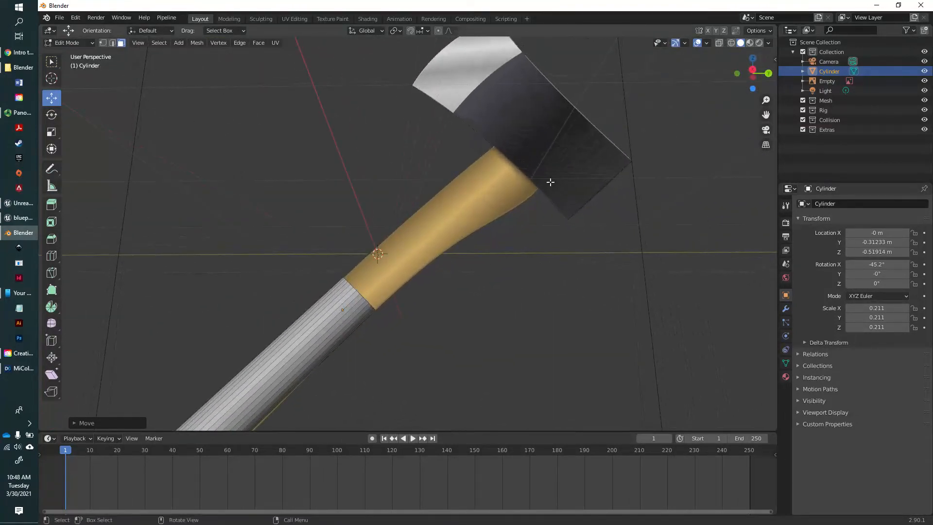
click(752, 69)
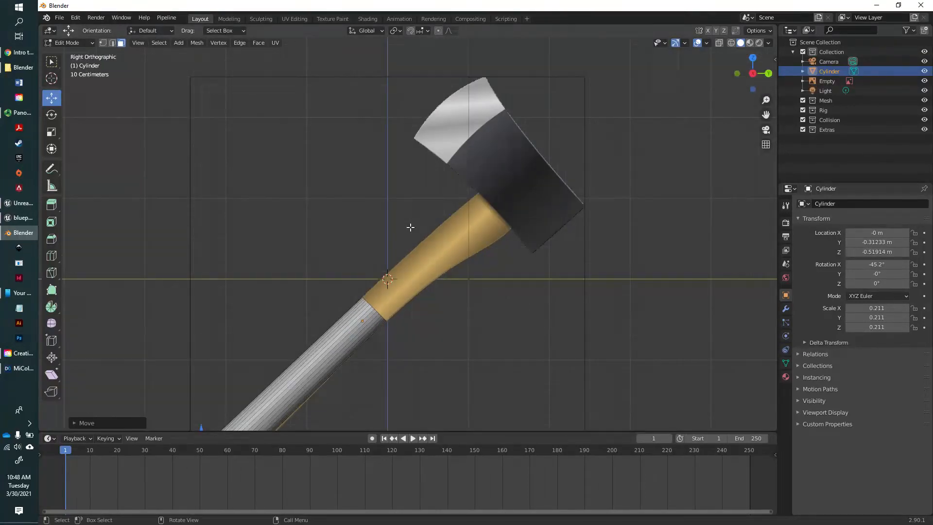
middle_drag(430, 298, 330, 326)
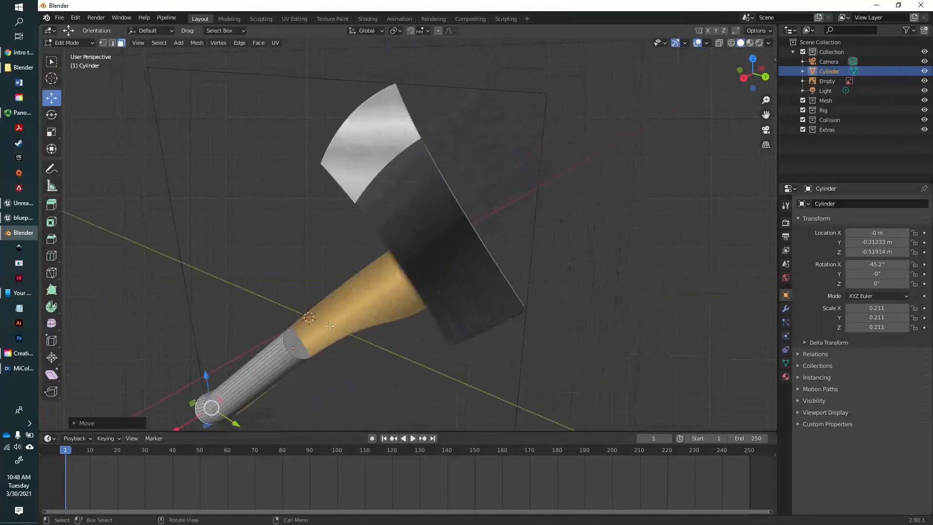
click(293, 342)
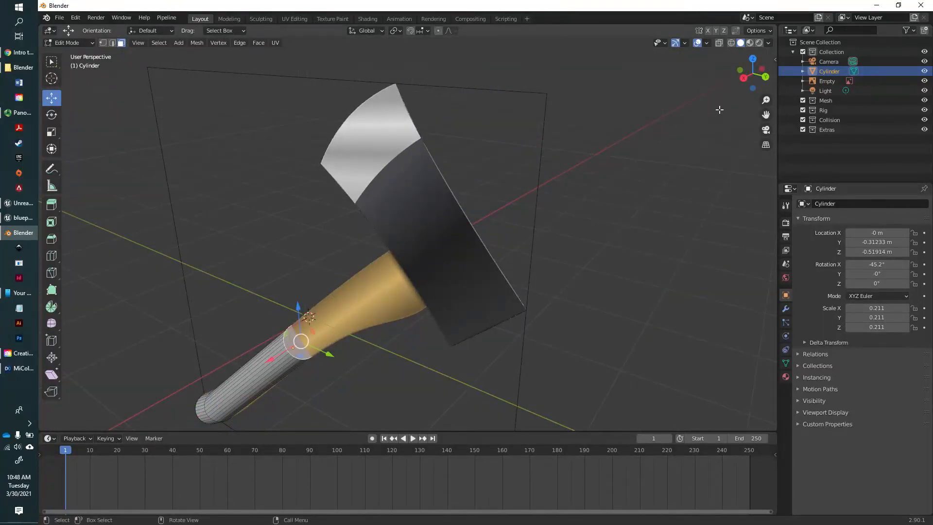
click(744, 77)
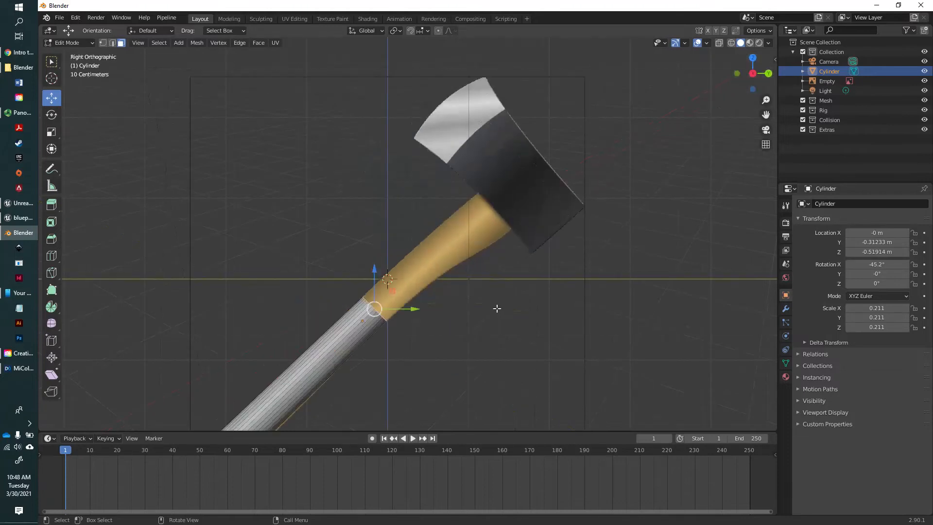
key(e)
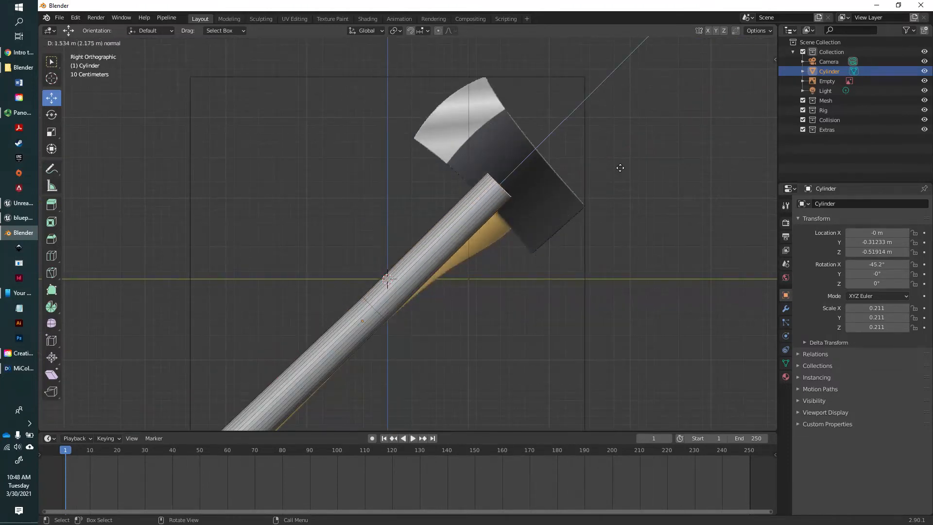
click(661, 140)
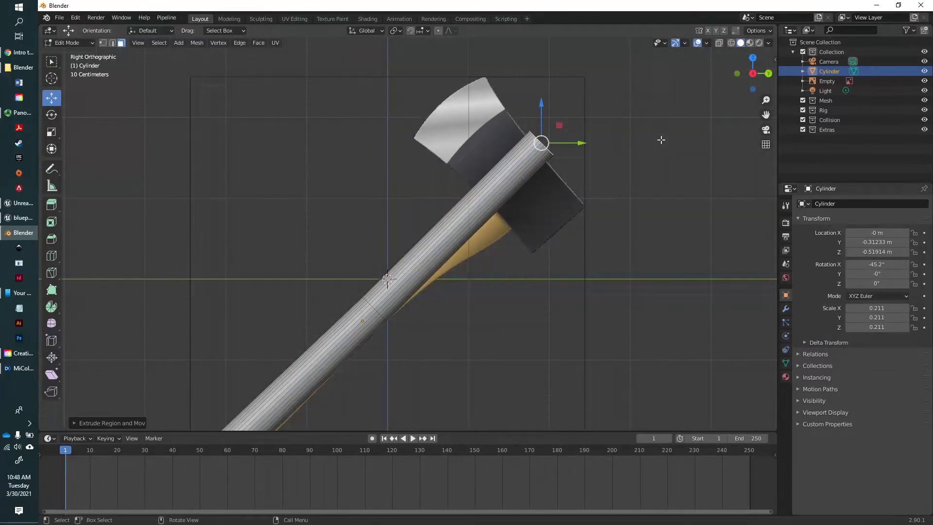
Move the upper end face about 0.198 m on Y and -0.156 m on Z, and scale it up slightly
key(g)
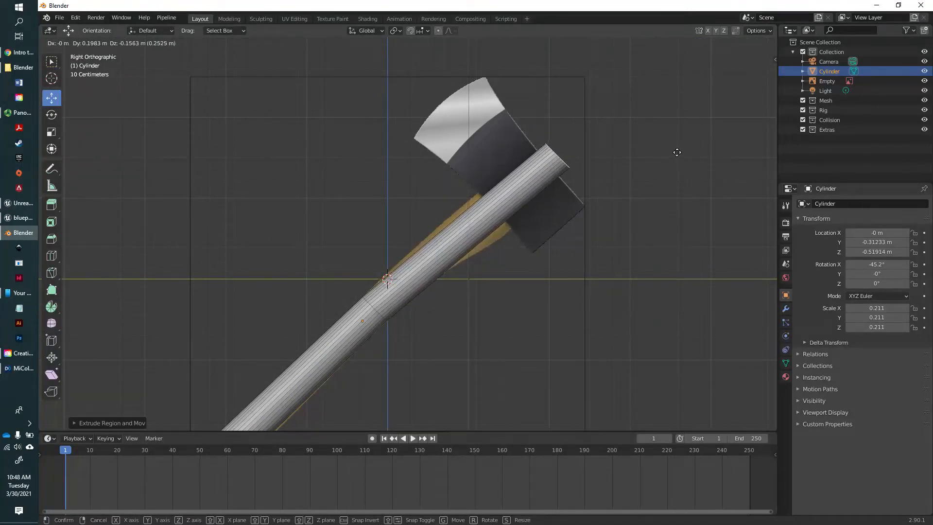
click(678, 153)
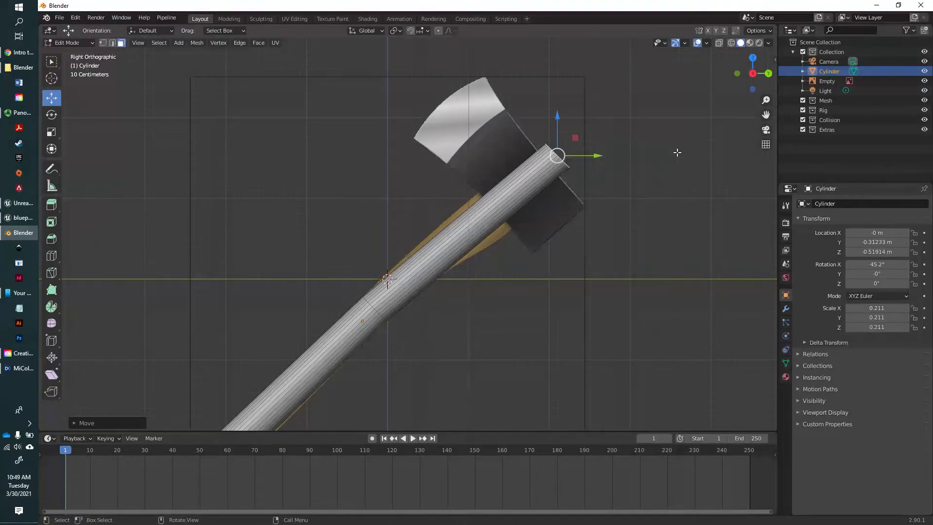
key(s)
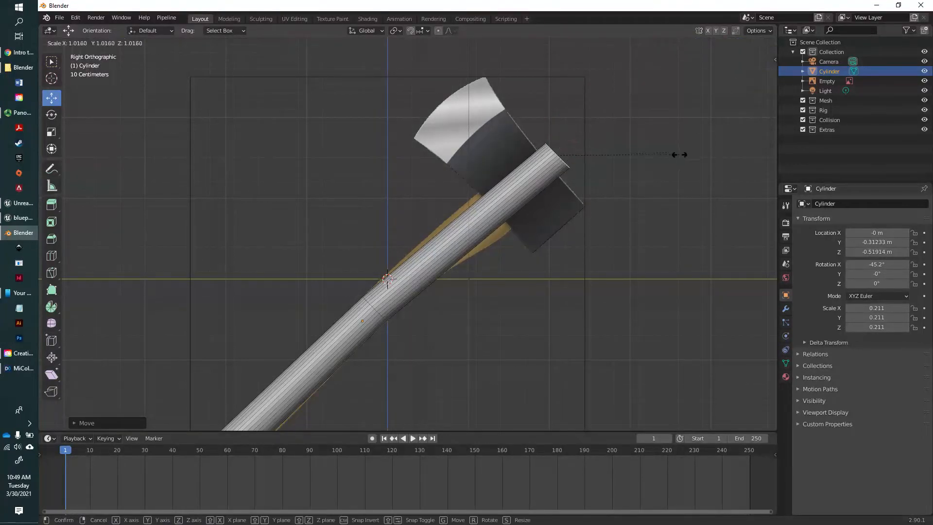
click(709, 172)
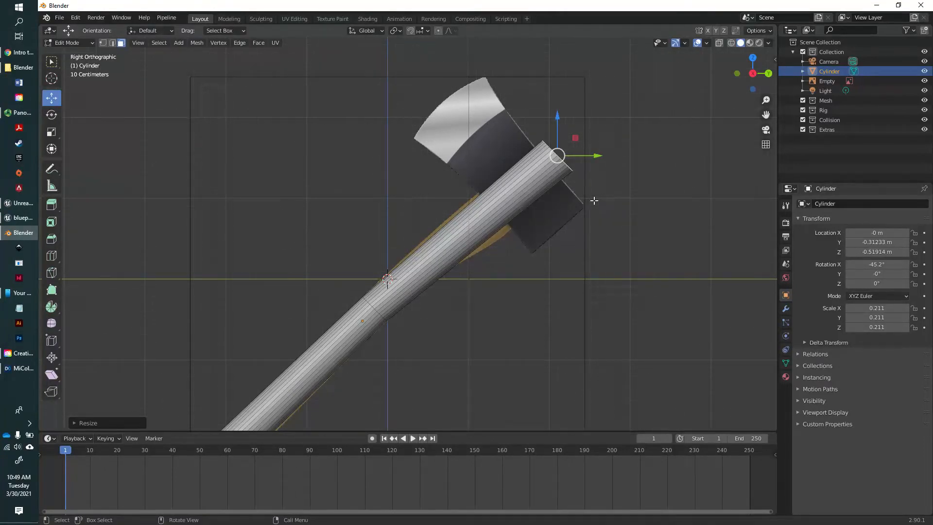
Add two loop cuts to the handle's section between the bend and the upper end, and scale them up about 1.15 times
key(ctrl+r)
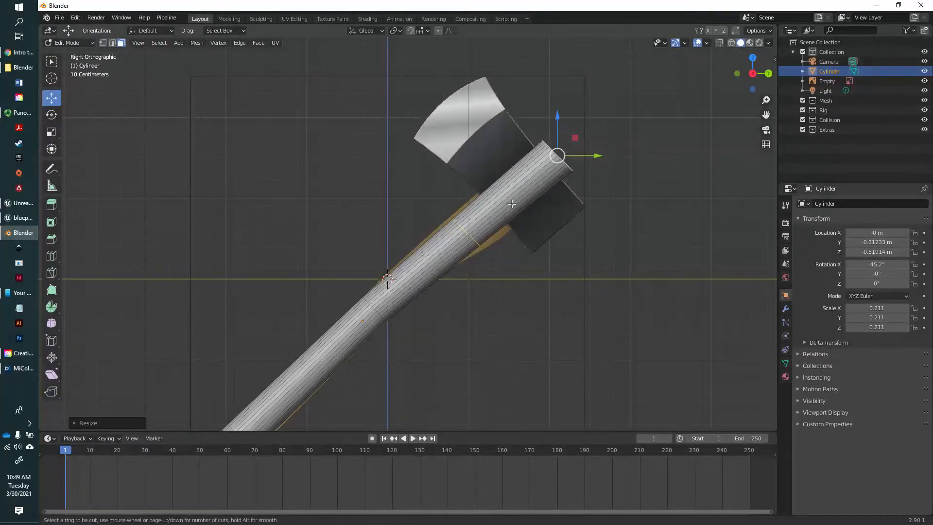
scroll(512, 204, up, 1)
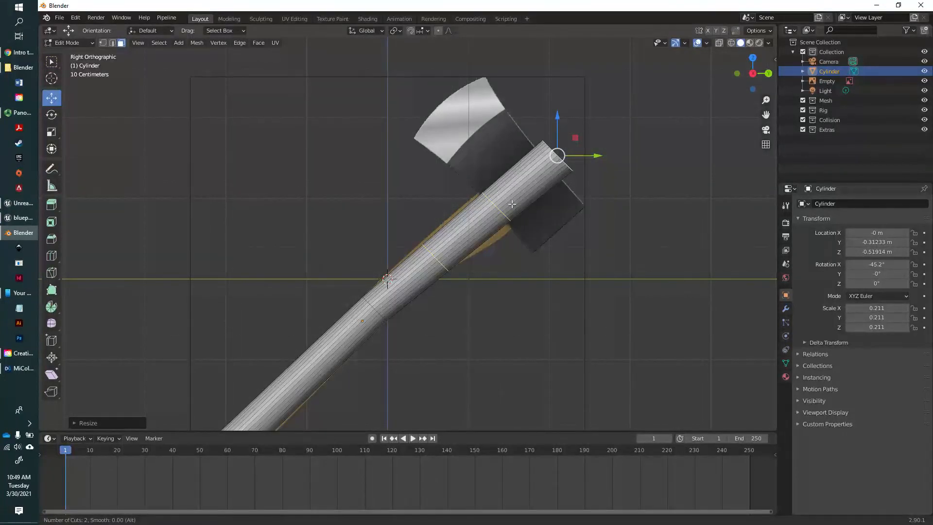
click(511, 204)
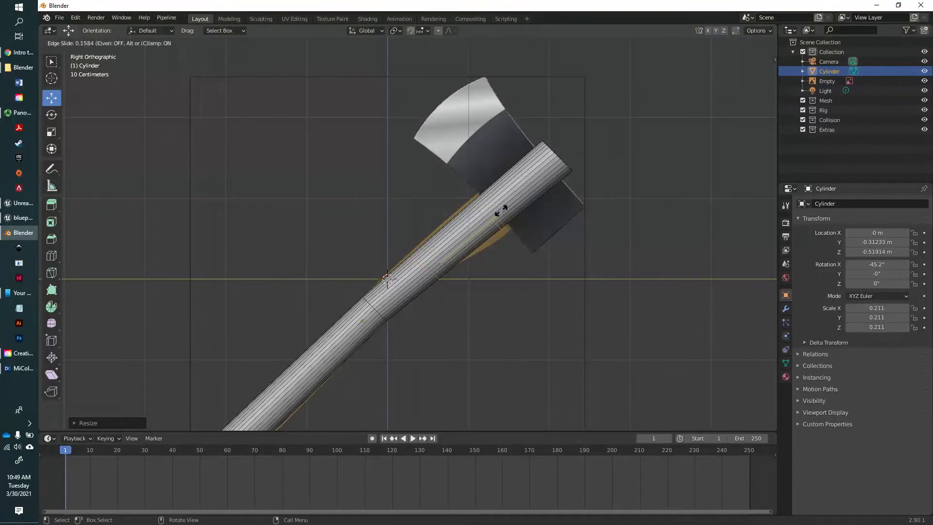
click(508, 206)
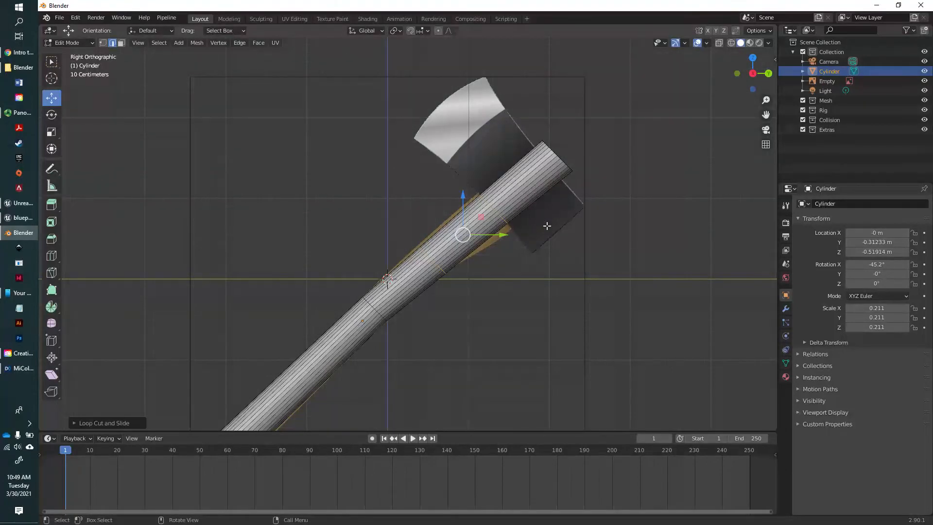
key(s)
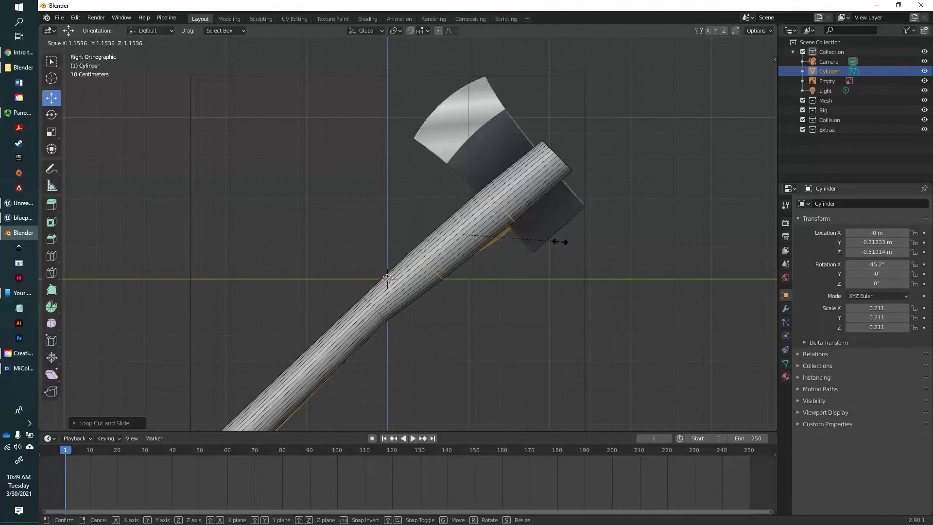
click(559, 240)
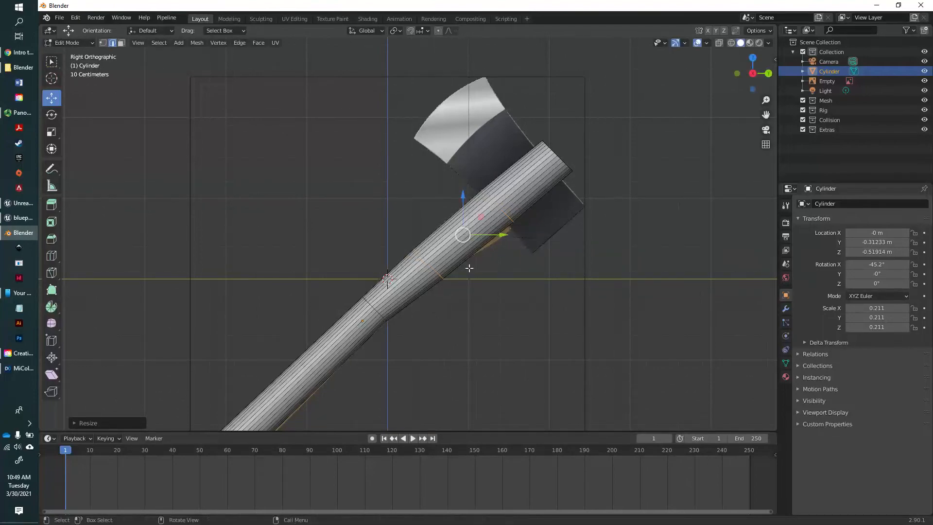
Select only the lower of the two new edge loops, including its edges on both sides of the handle
scroll(434, 288, up, 3)
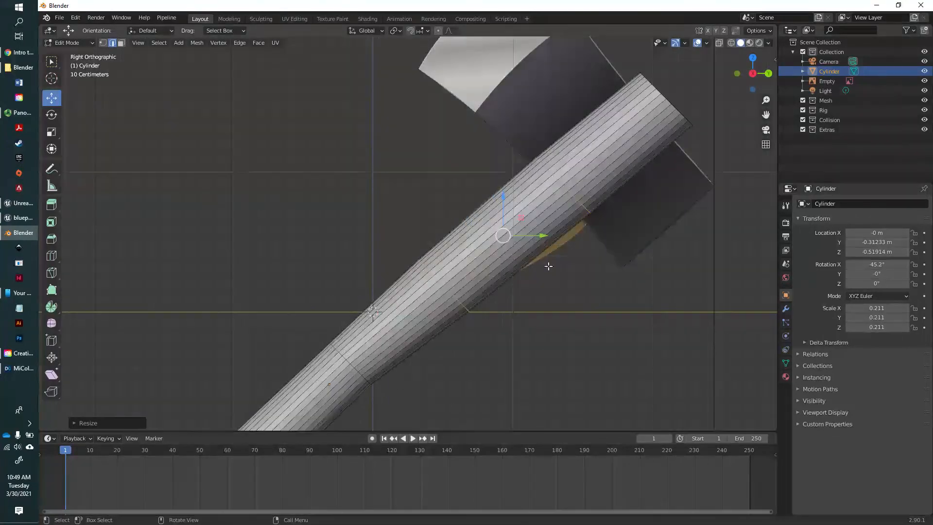
middle_drag(375, 270, 464, 305)
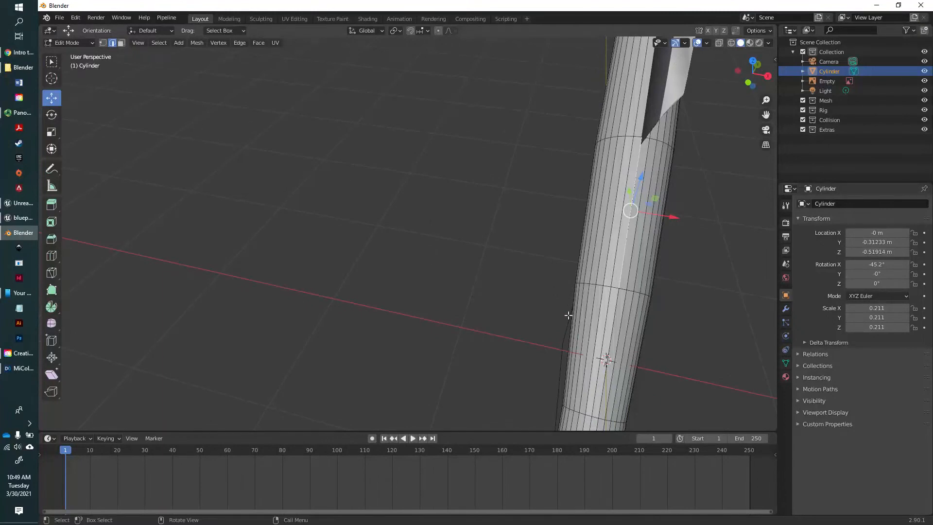
drag(547, 264, 738, 323)
middle_drag(733, 357, 585, 267)
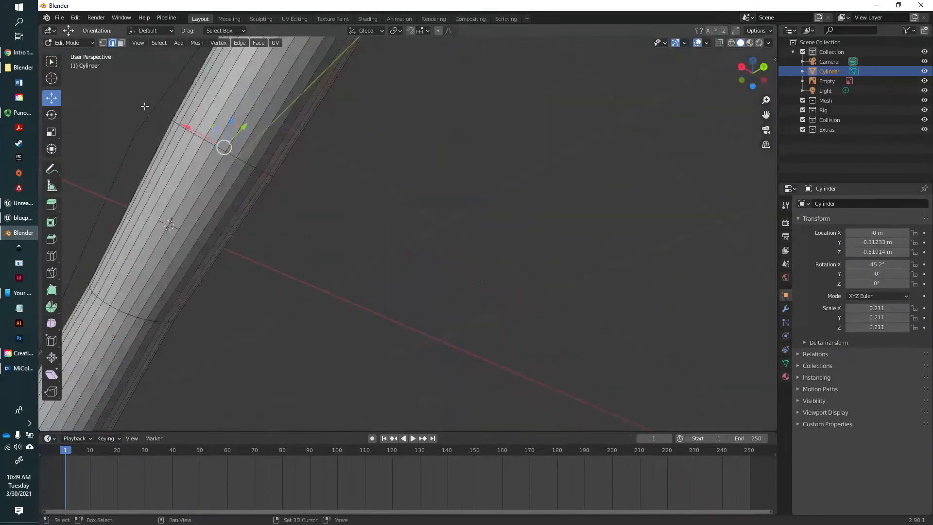
drag(145, 106, 308, 211)
Scale the selected lower edge loop down slightly and nudge it upward to smooth the handle's contour
middle_drag(308, 210, 374, 290)
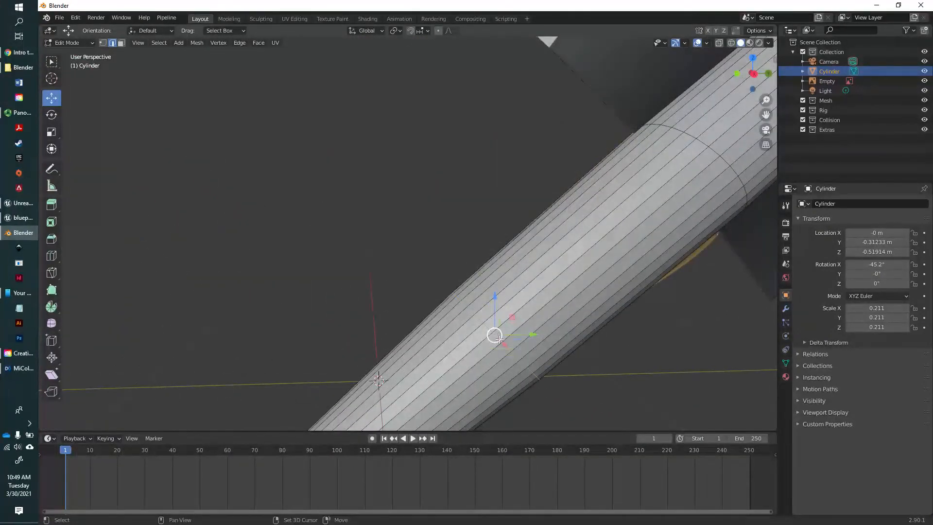
middle_drag(499, 339, 445, 322)
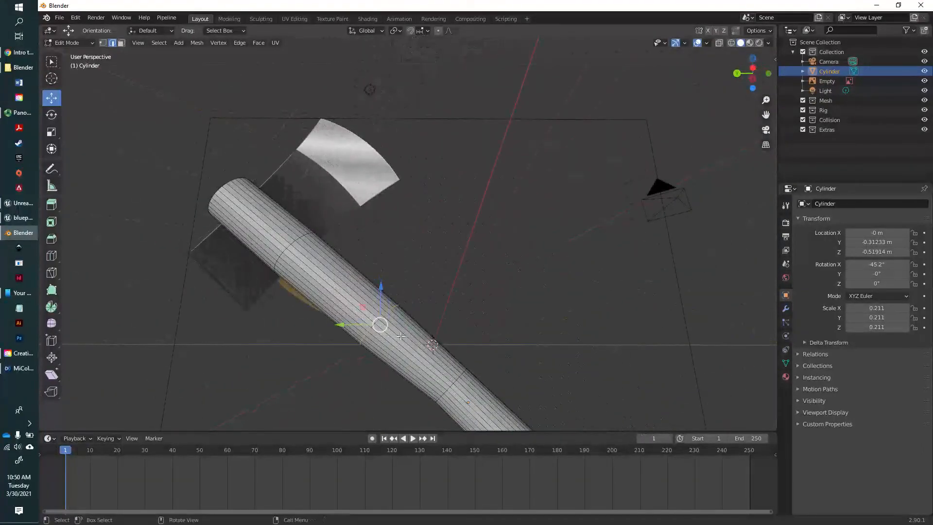
scroll(399, 336, up, 4)
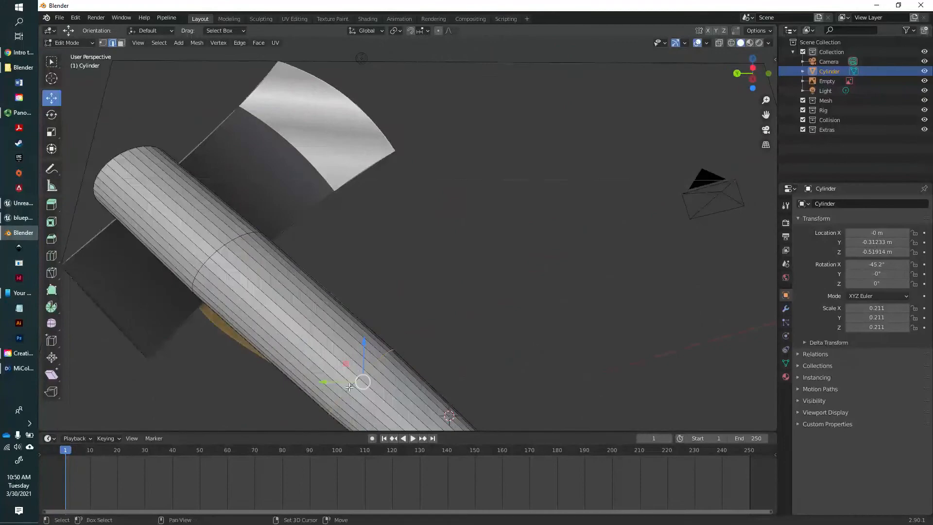
scroll(355, 387, up, 1)
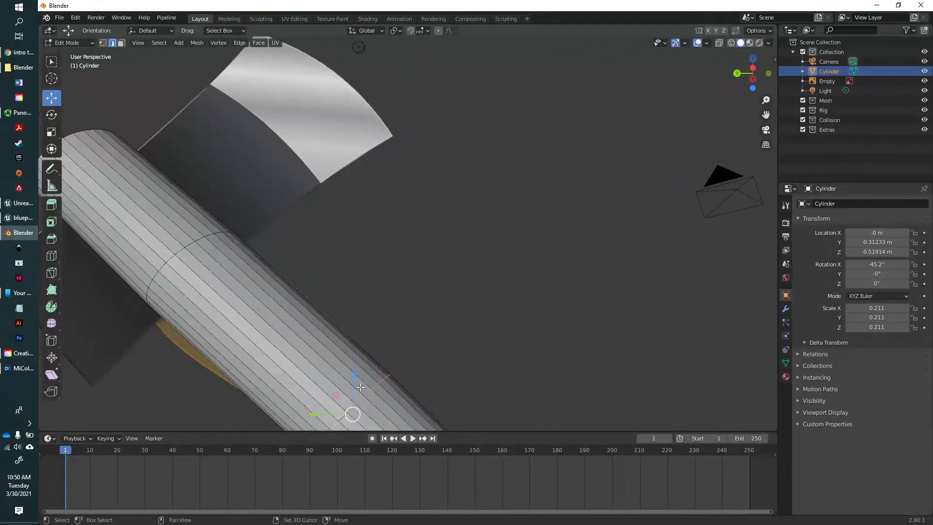
shift+middle_drag(360, 387, 473, 183)
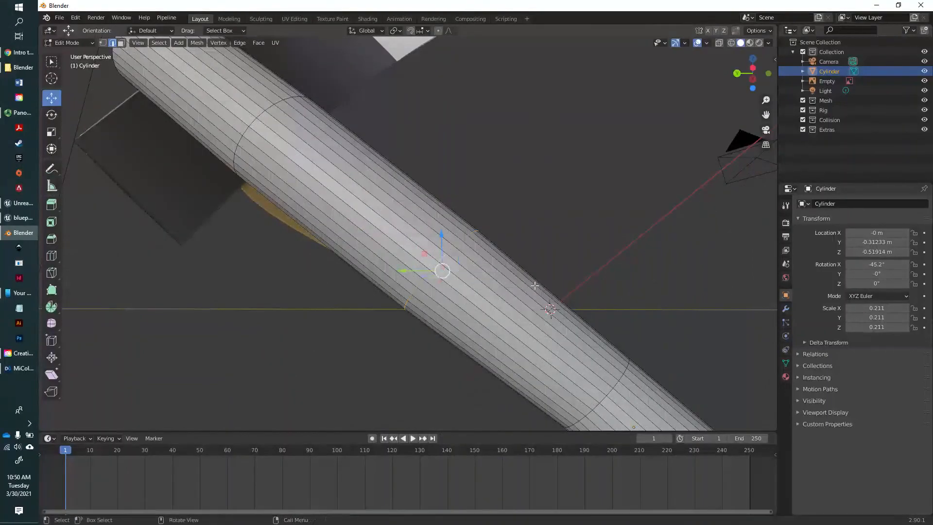
middle_drag(534, 286, 544, 321)
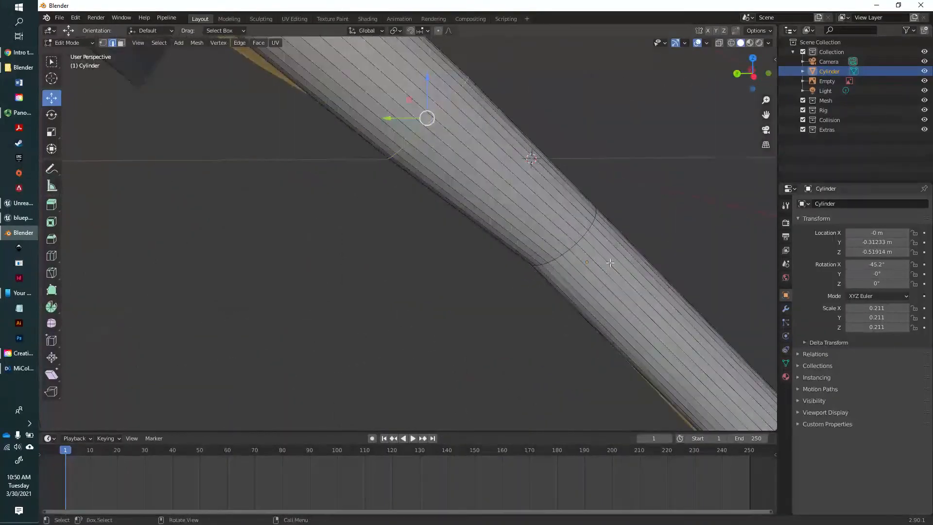
scroll(610, 263, down, 3)
shift+middle_drag(633, 273, 504, 385)
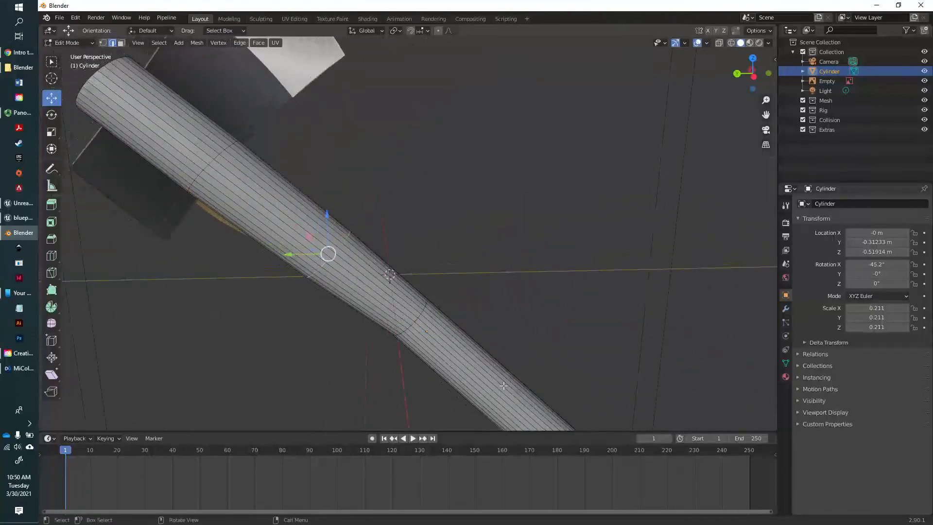
key(s)
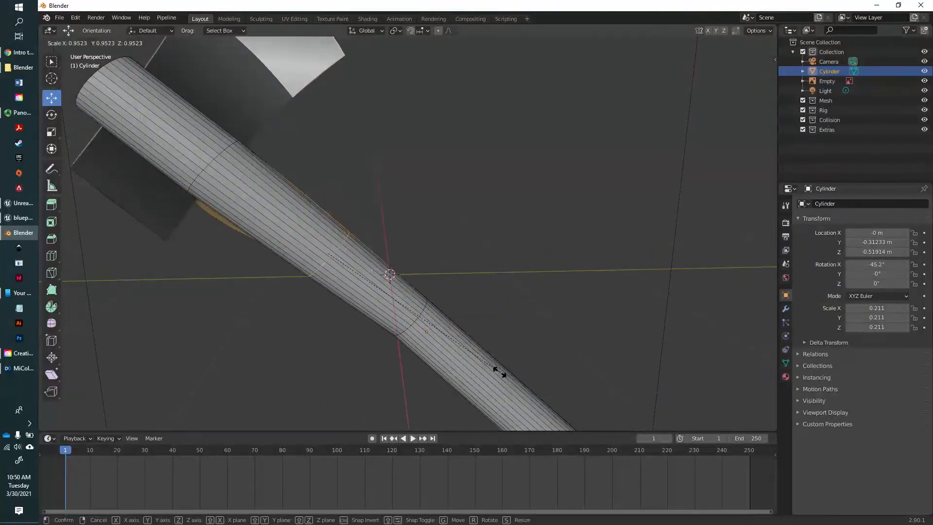
click(495, 368)
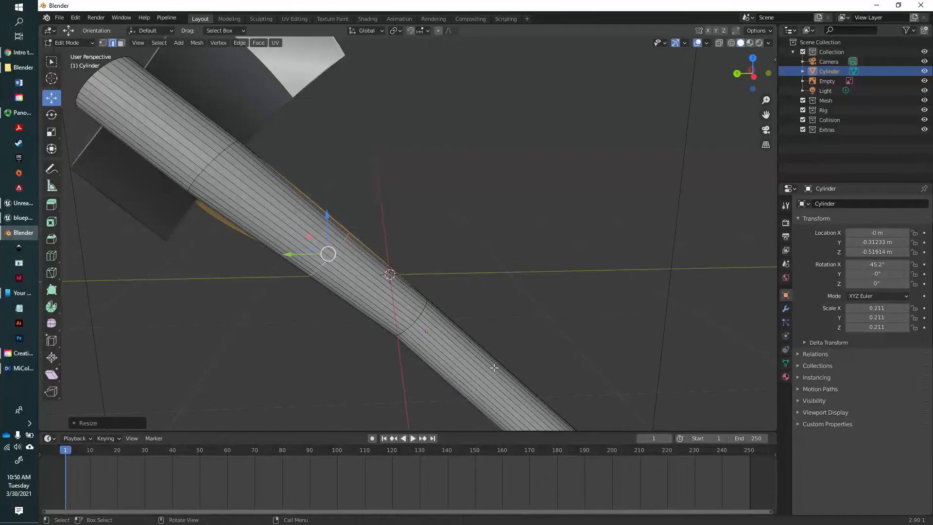
key(g)
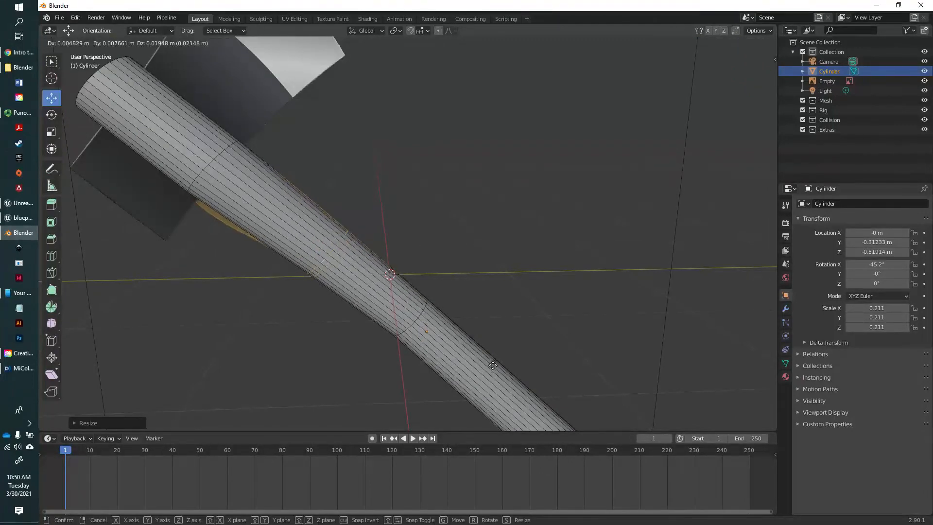
click(494, 366)
Flatten the handle sideways by setting the cylinder's X scale to 0.1
middle_drag(471, 360, 503, 345)
scroll(505, 344, down, 2)
shift+middle_drag(531, 350, 531, 267)
middle_drag(544, 321, 537, 307)
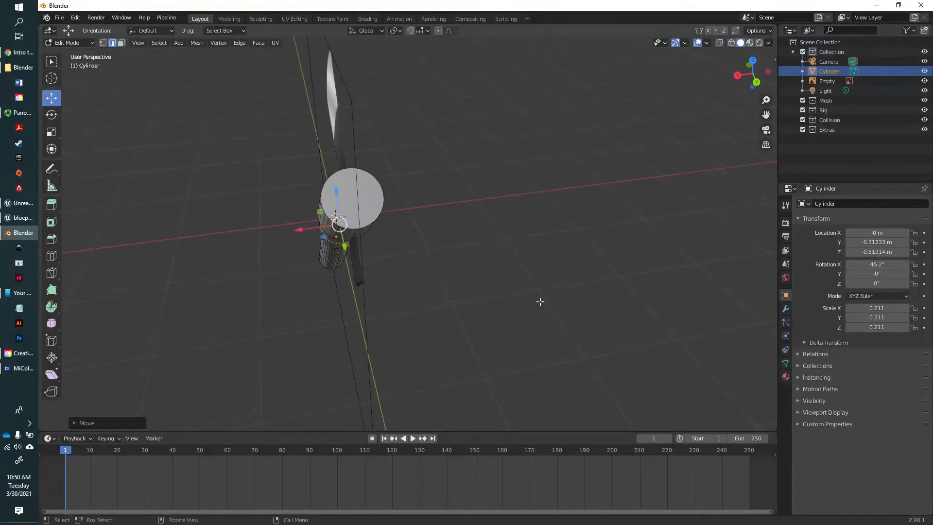
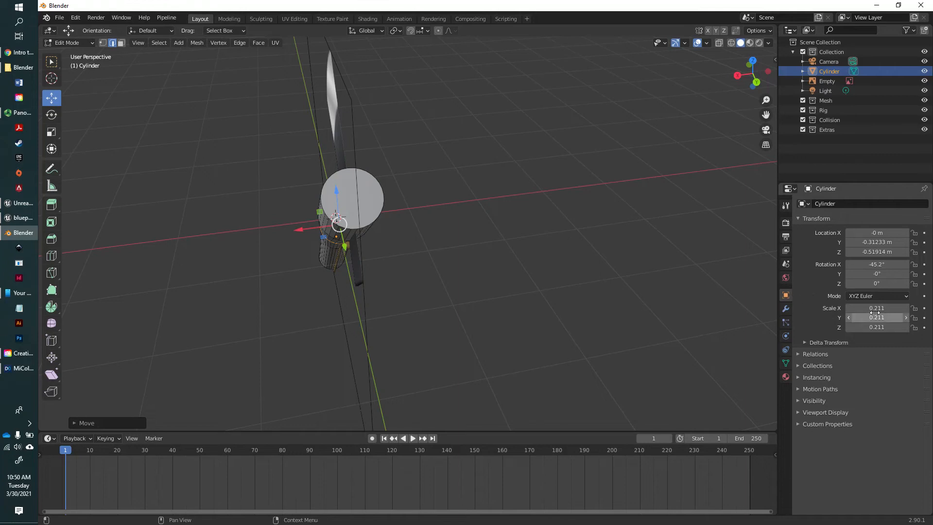
drag(878, 308, 856, 308)
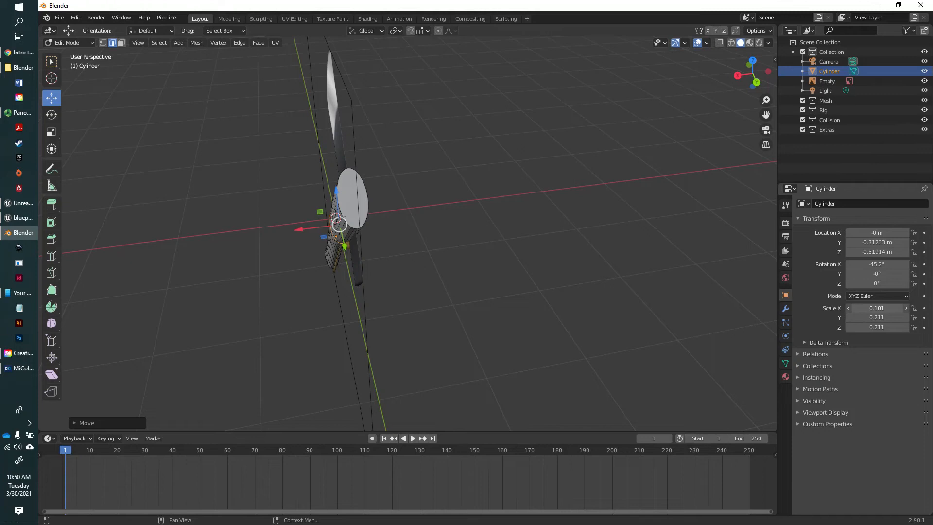
click(875, 308)
drag(857, 310, 876, 310)
key(BackSpace)
key(Return)
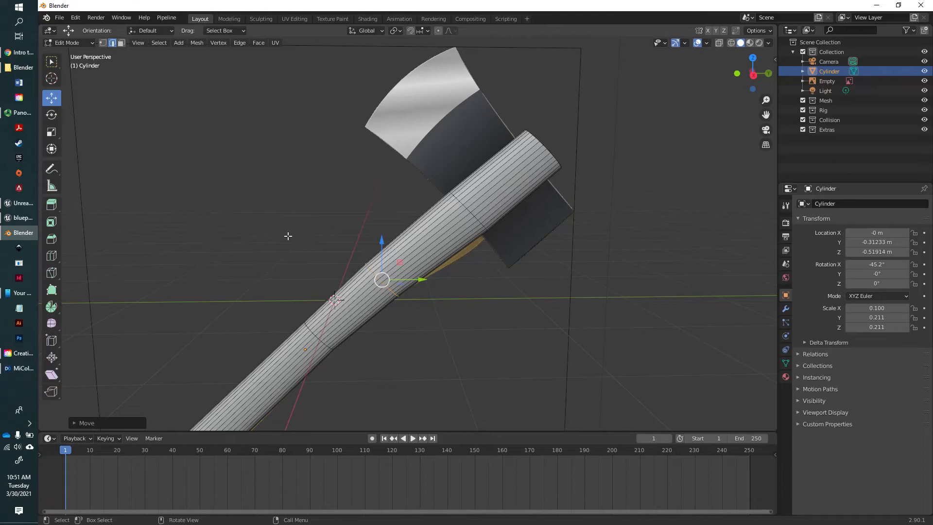
Add a cube to the mesh and scale it down to about a third of its size
key(shift+a)
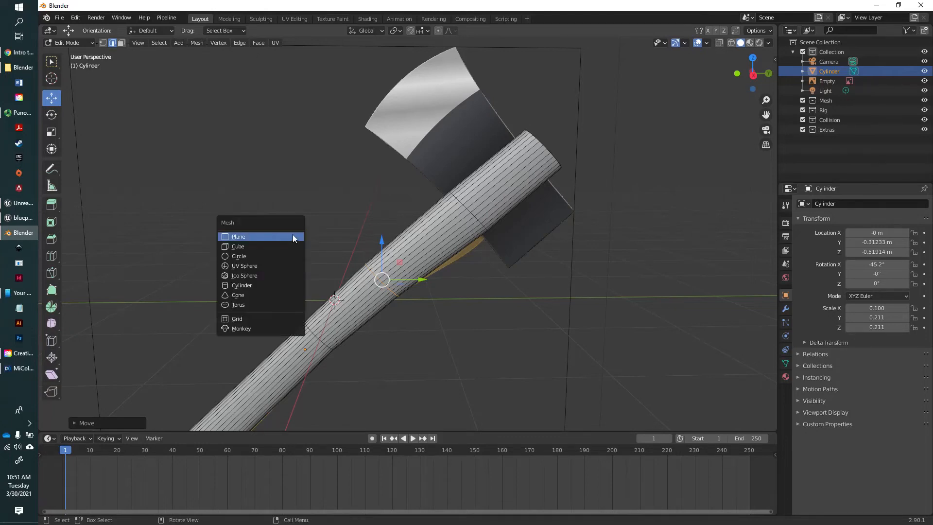
key(shift+a)
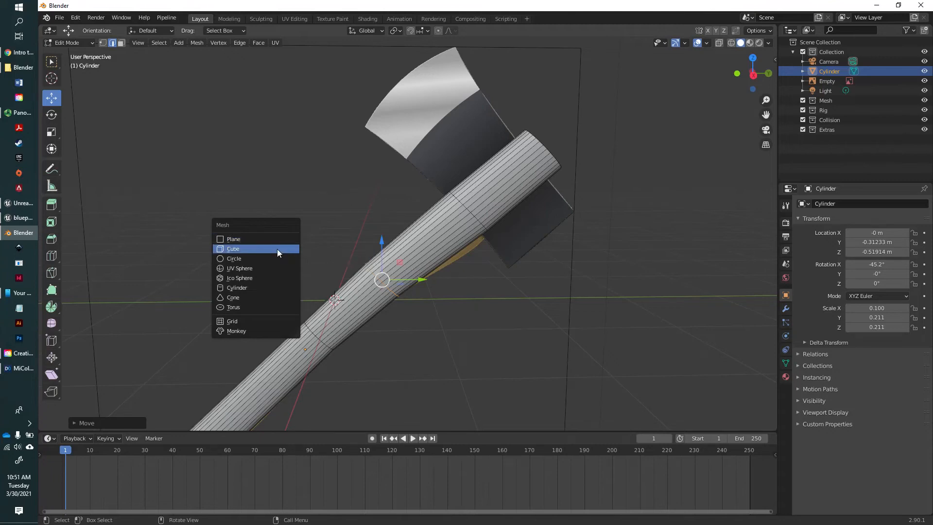
click(277, 249)
scroll(497, 297, down, 3)
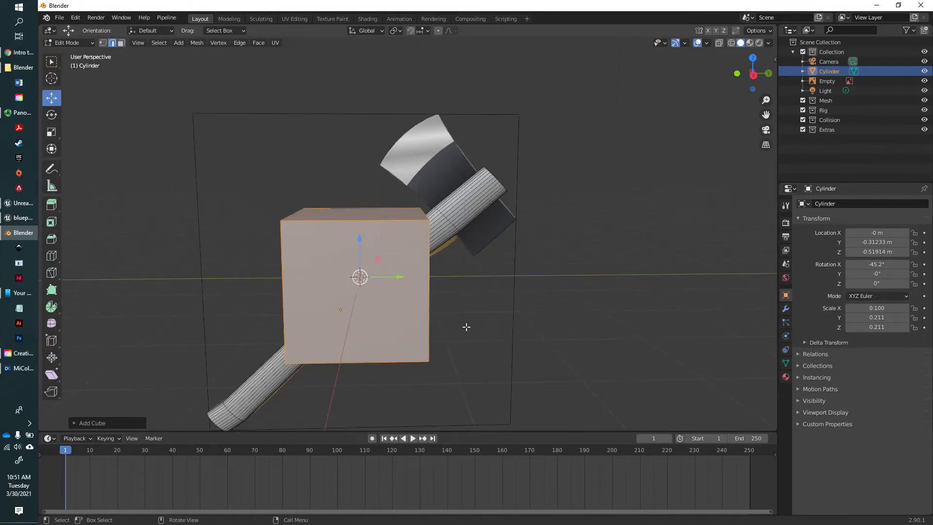
key(s)
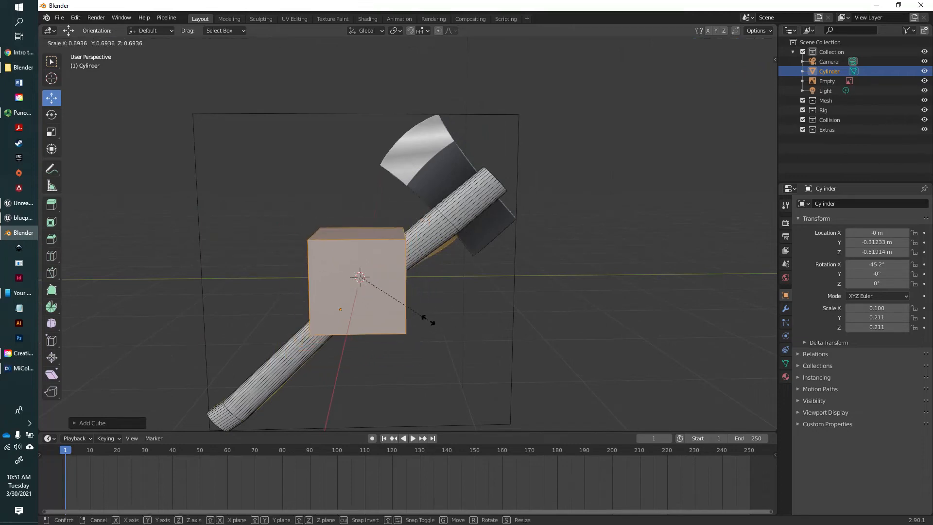
click(396, 298)
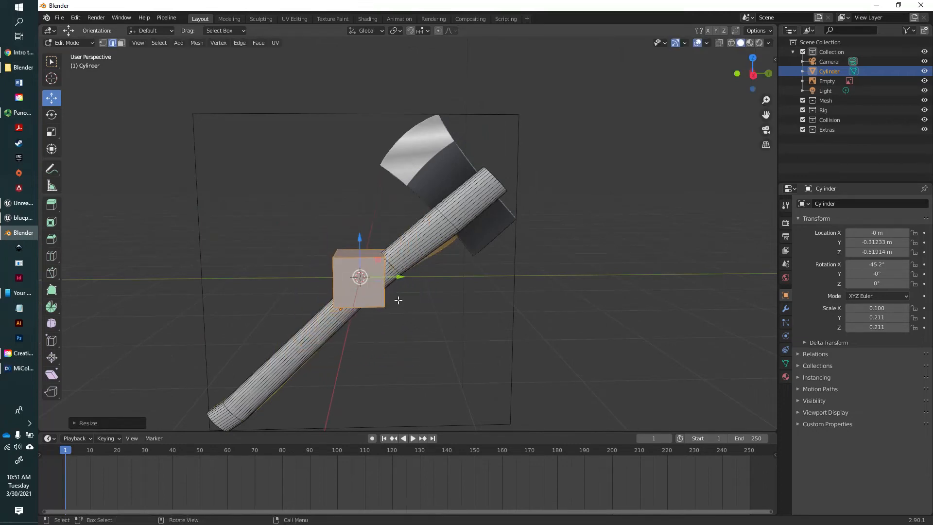
In the right orthographic view, rotate the cube about 50° and move it about 1.67 m on Y and 1.16 m on Z onto the axe head
click(753, 76)
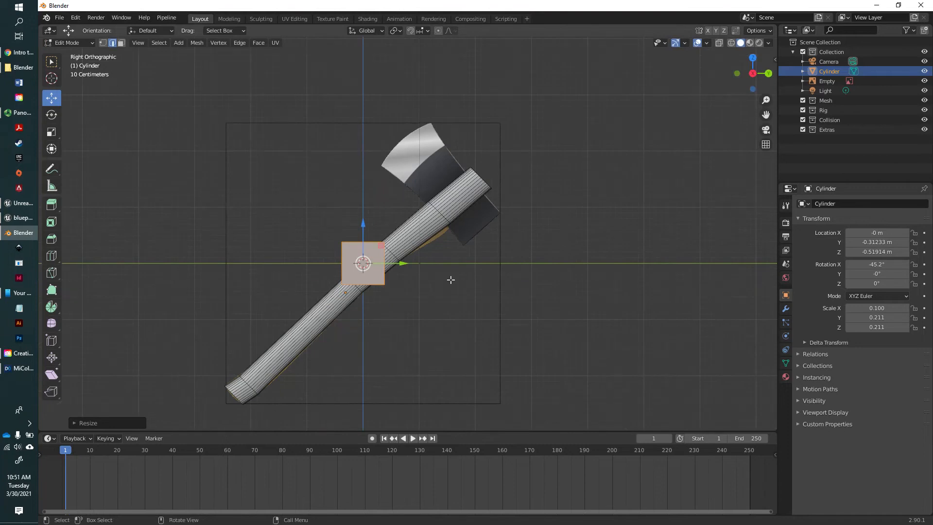
scroll(437, 286, up, 4)
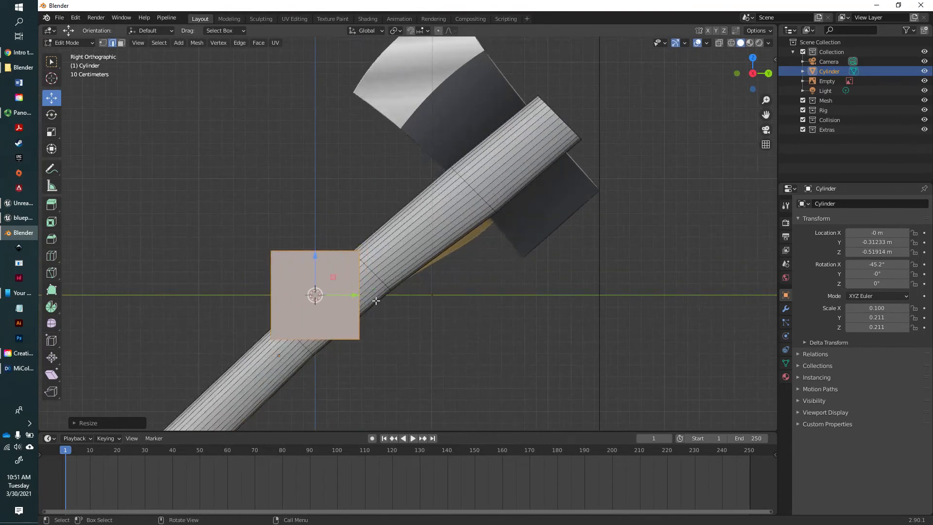
key(r)
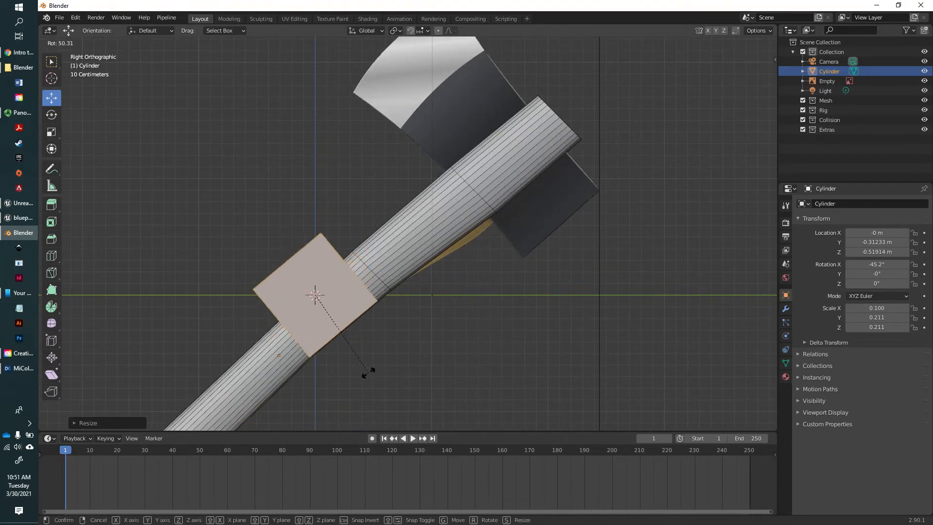
click(371, 370)
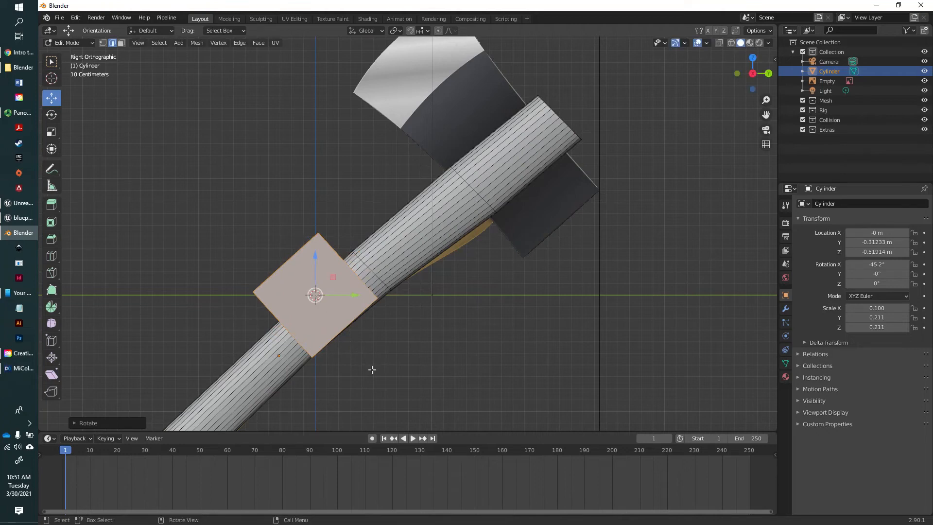
key(g)
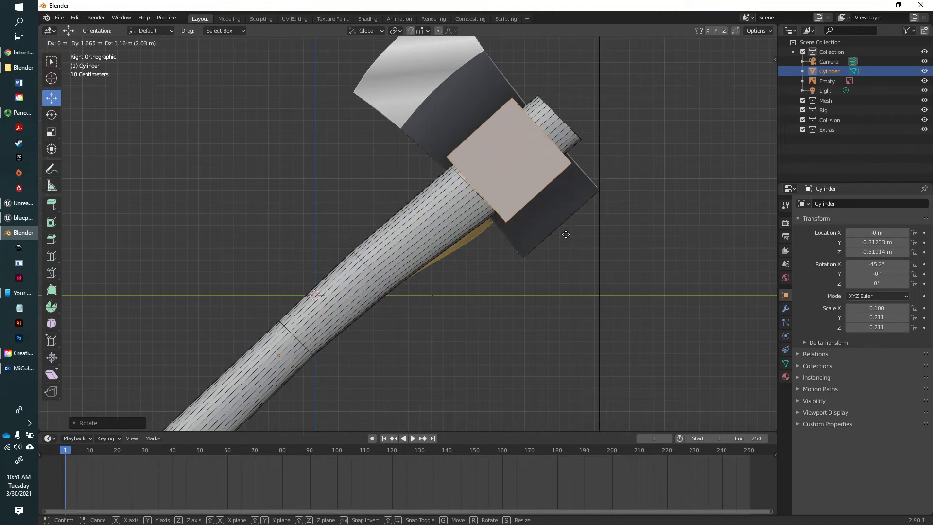
click(566, 234)
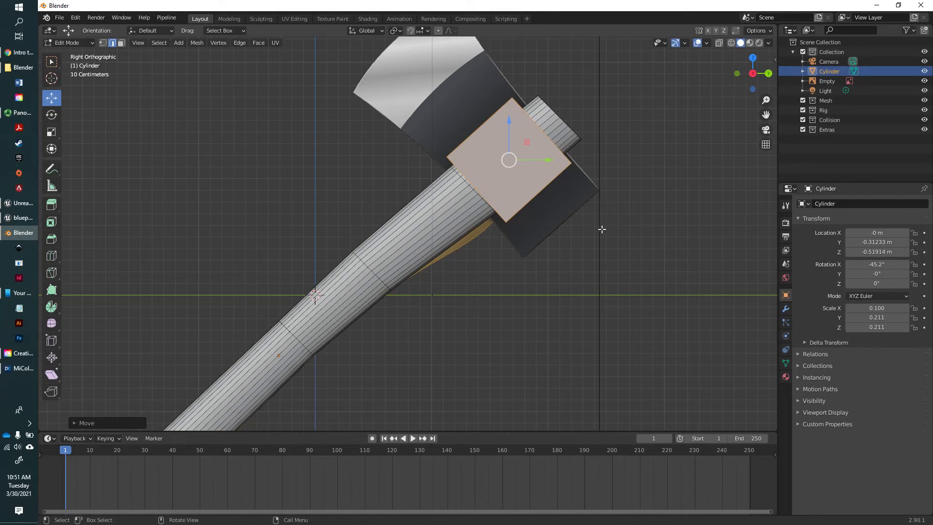
middle_drag(603, 235, 525, 277)
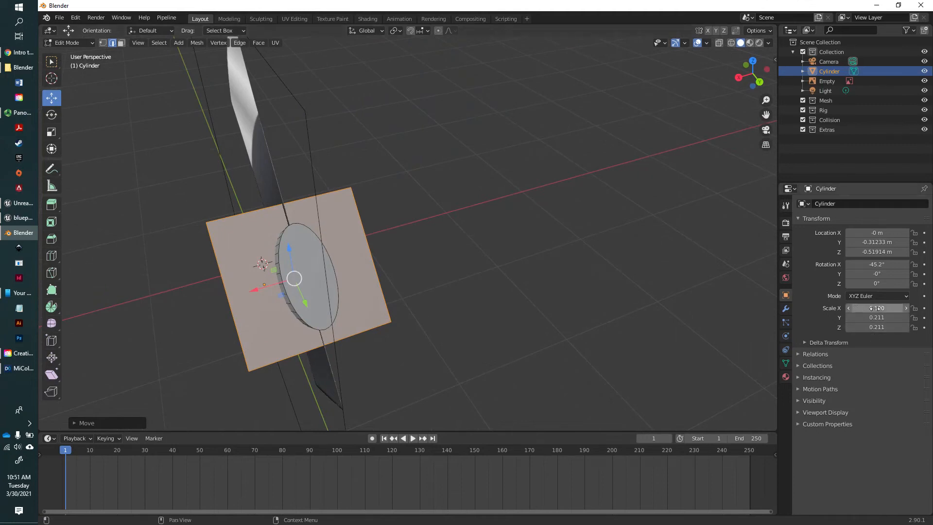
Set the object's X scale to -0.070 and reposition the cube over the axe head, about 1.65 m on Y and 1.13 m on Z
drag(877, 308, 861, 308)
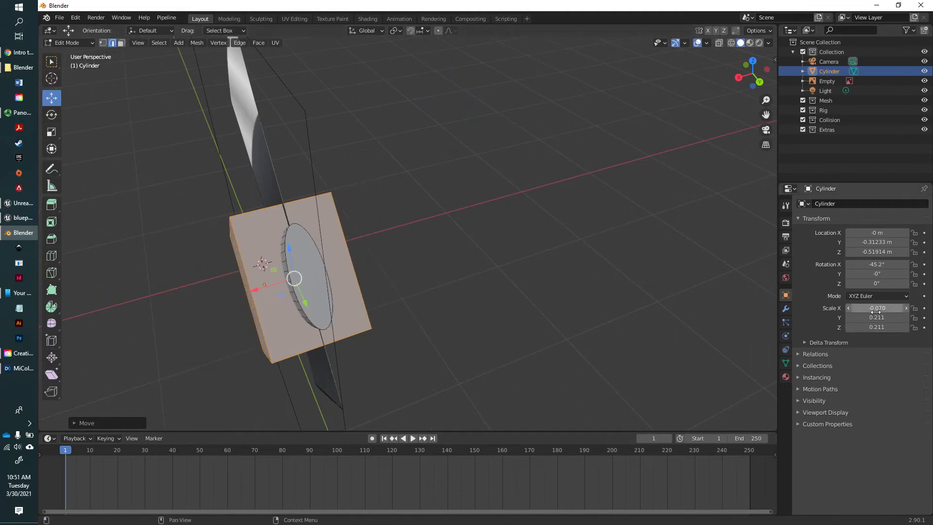
key(ctrl+z)
middle_drag(507, 333, 564, 317)
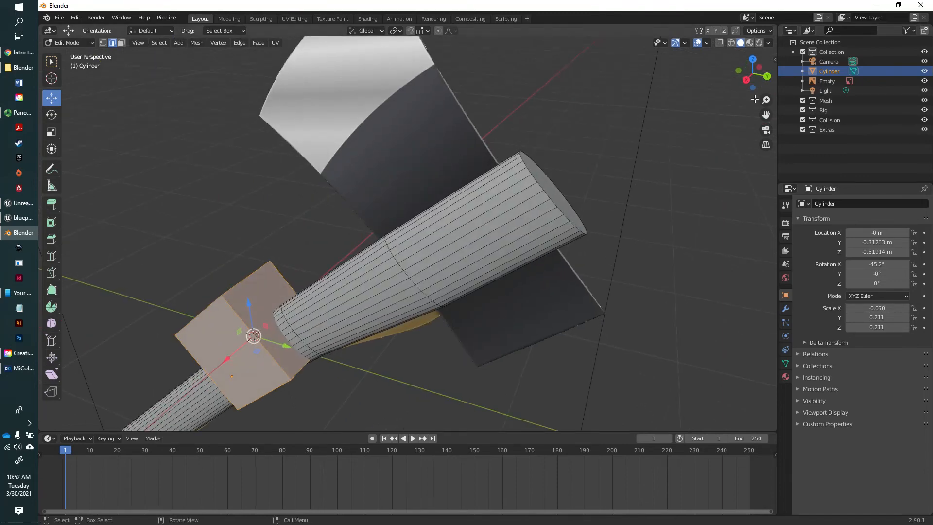
click(747, 80)
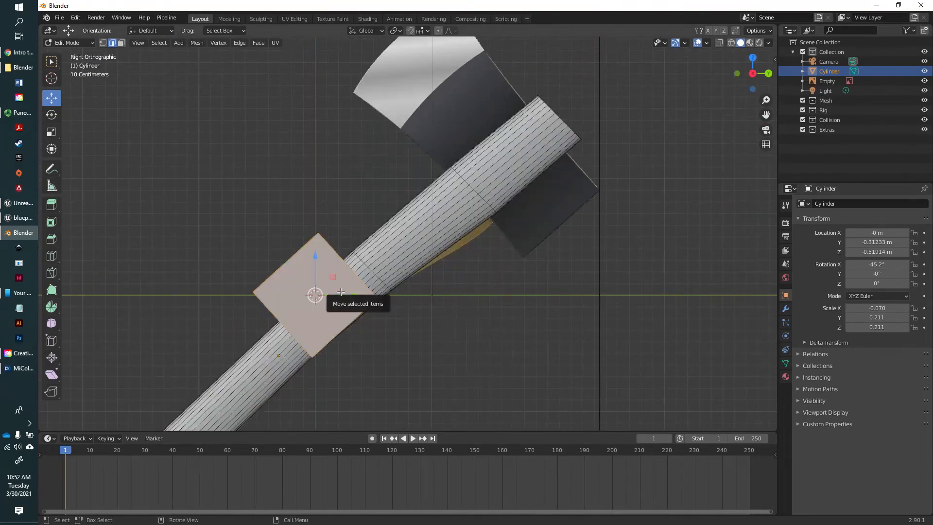
drag(346, 295, 349, 296)
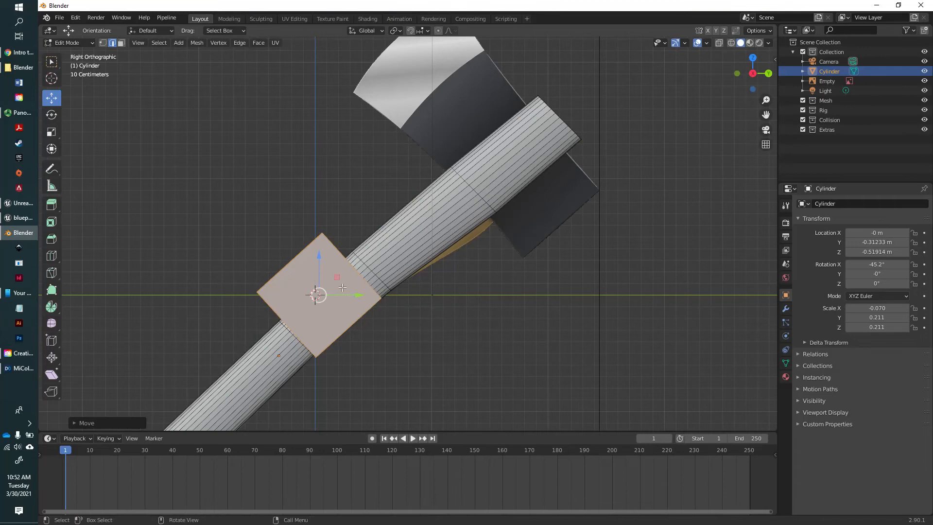
key(g)
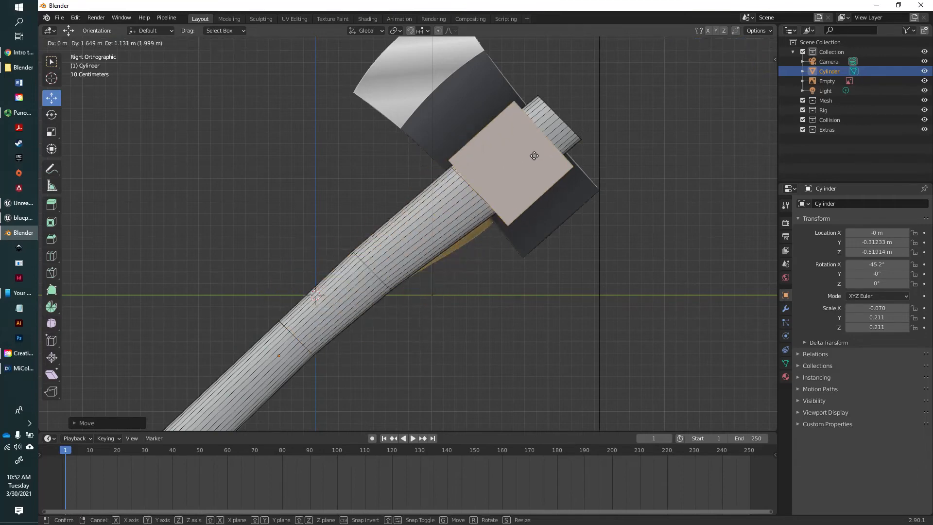
click(534, 155)
Select the cube face nearest the blade and extend it about -0.68 m on Y and 0.74 m on Z toward the cutting edge
middle_drag(534, 156, 488, 290)
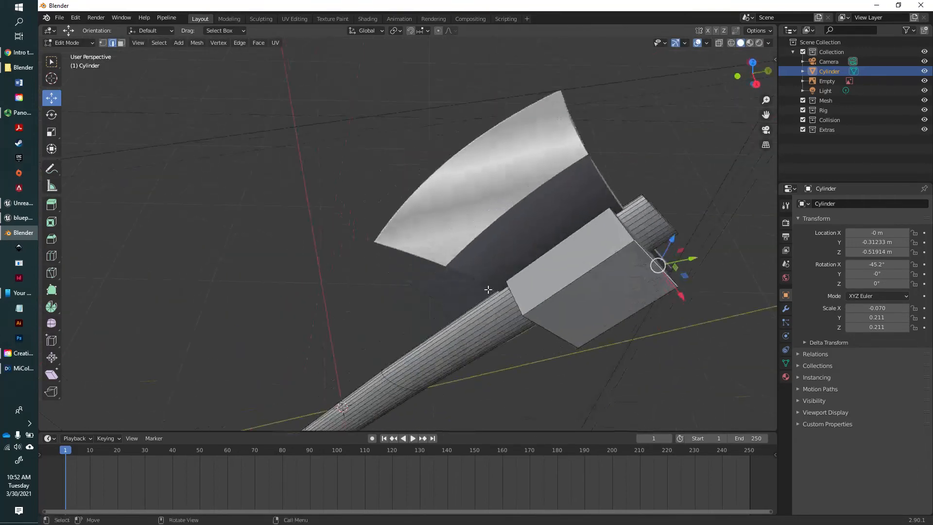
click(566, 254)
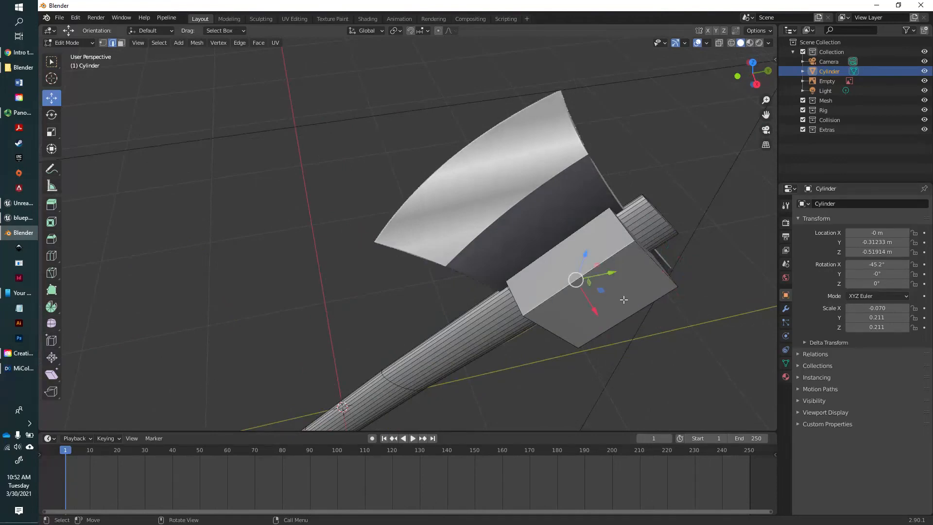
click(122, 45)
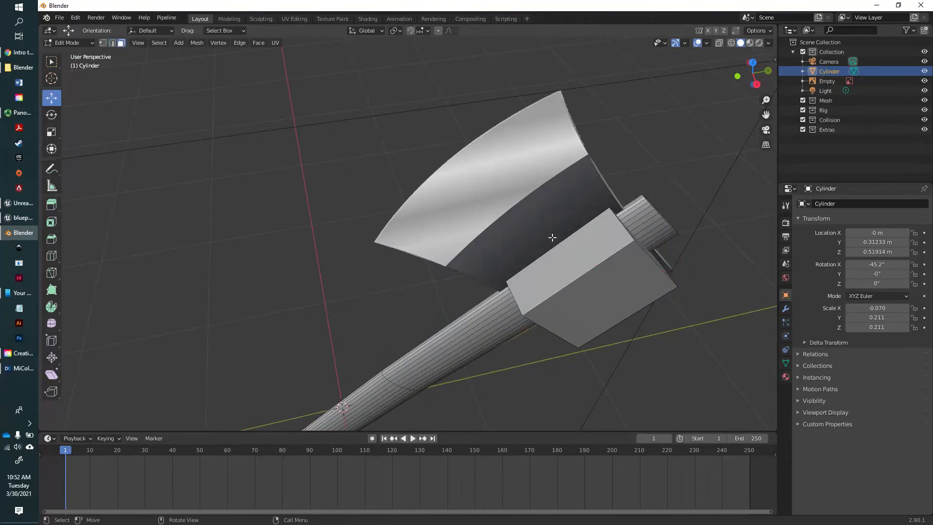
click(579, 255)
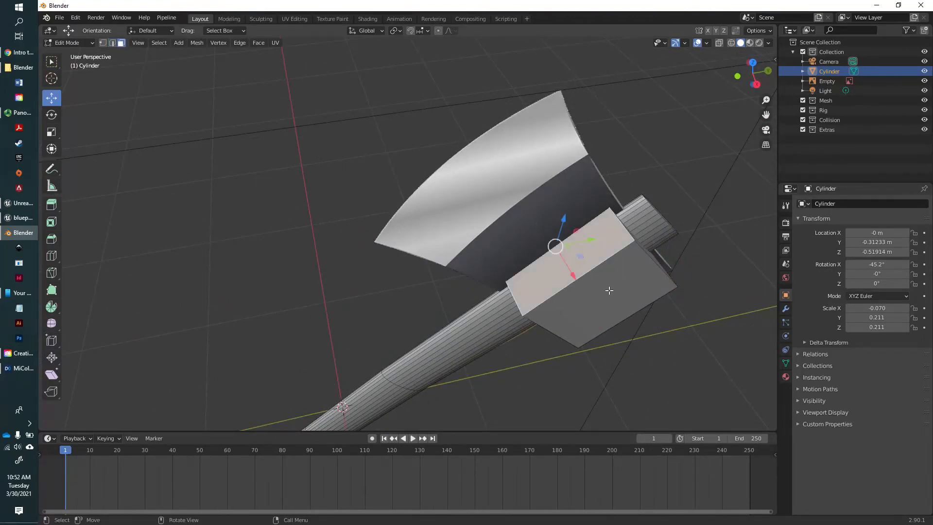
click(756, 86)
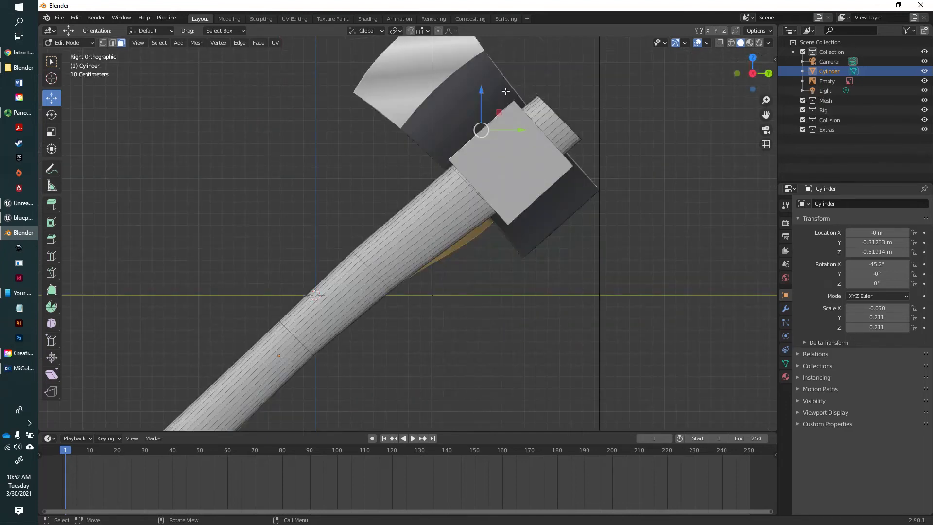
key(g)
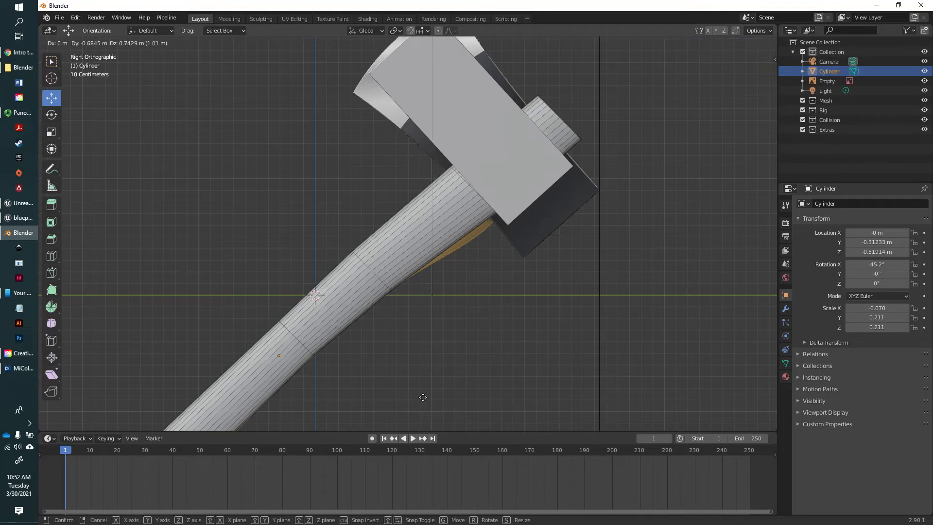
click(423, 397)
Select the block's rear end face and move it about 0.20 m on Y and -0.23 m on Z to meet the reference's back edge
middle_drag(665, 382, 484, 169)
click(377, 196)
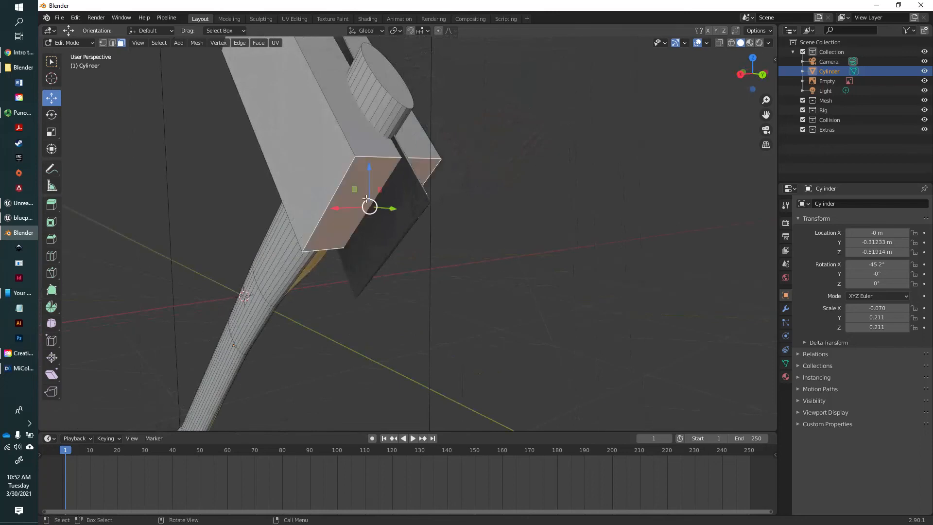
click(740, 74)
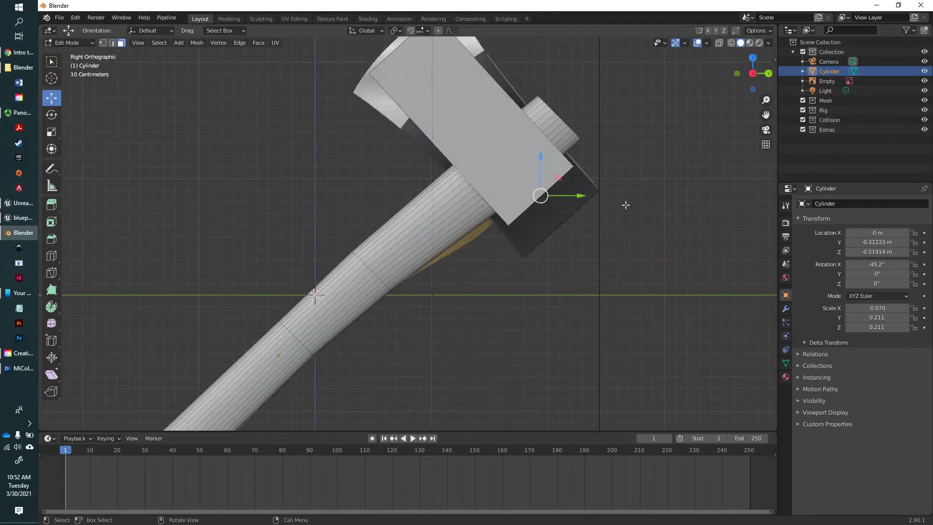
key(g)
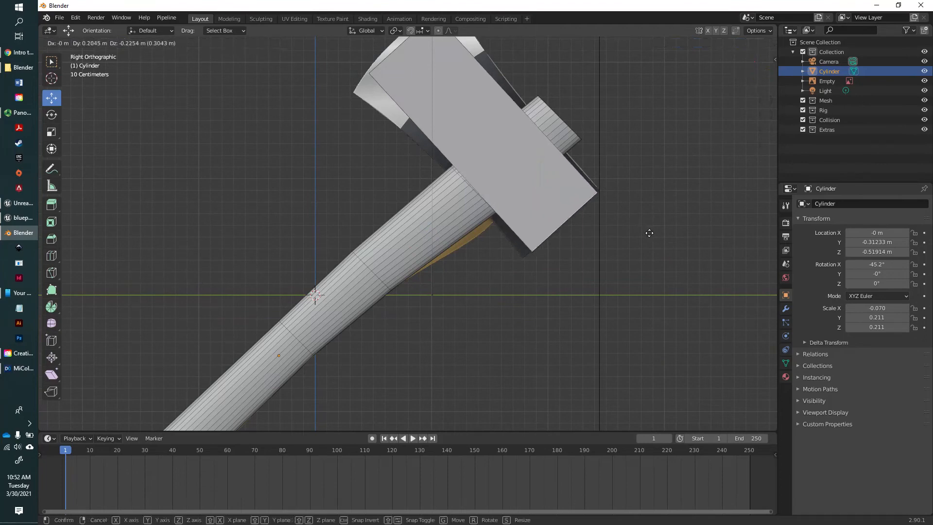
click(649, 232)
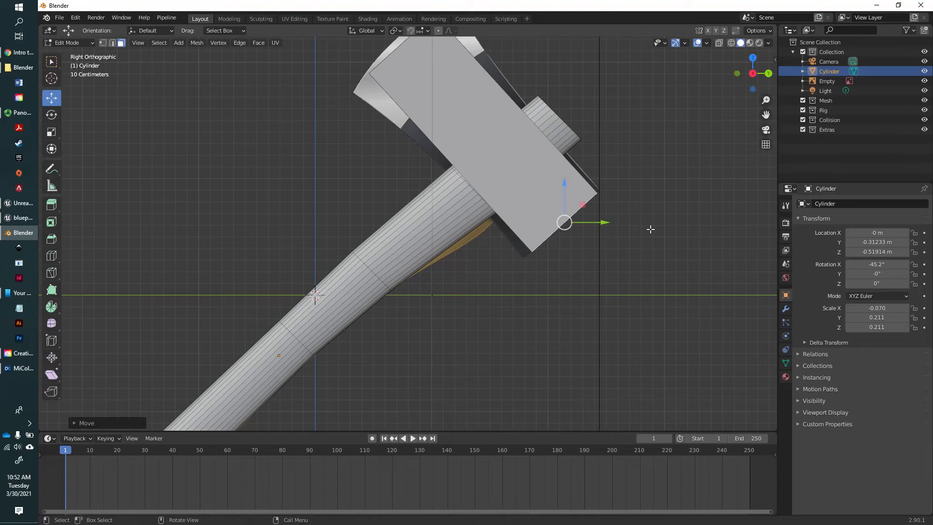
Move the block's handle-side face slightly outward in the right orthographic view to match the reference head's lower edge
middle_drag(651, 229, 555, 152)
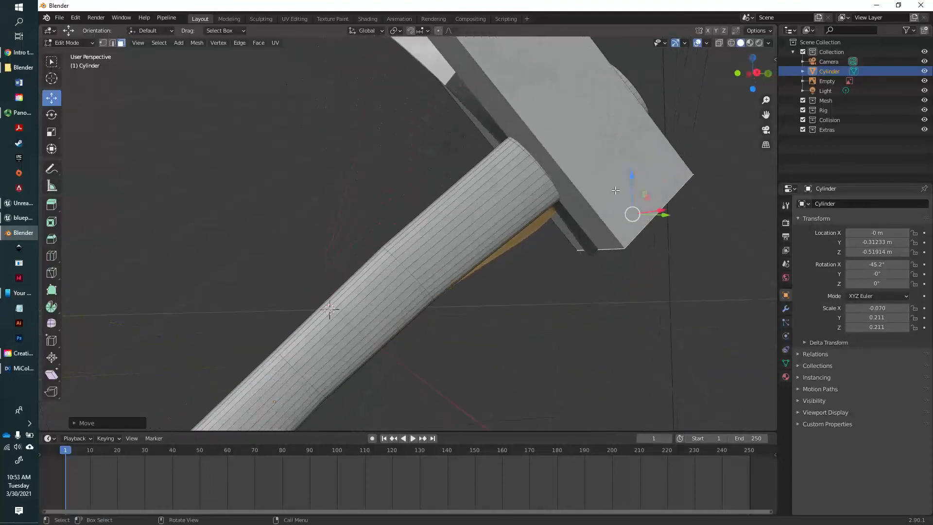
click(757, 73)
key(g)
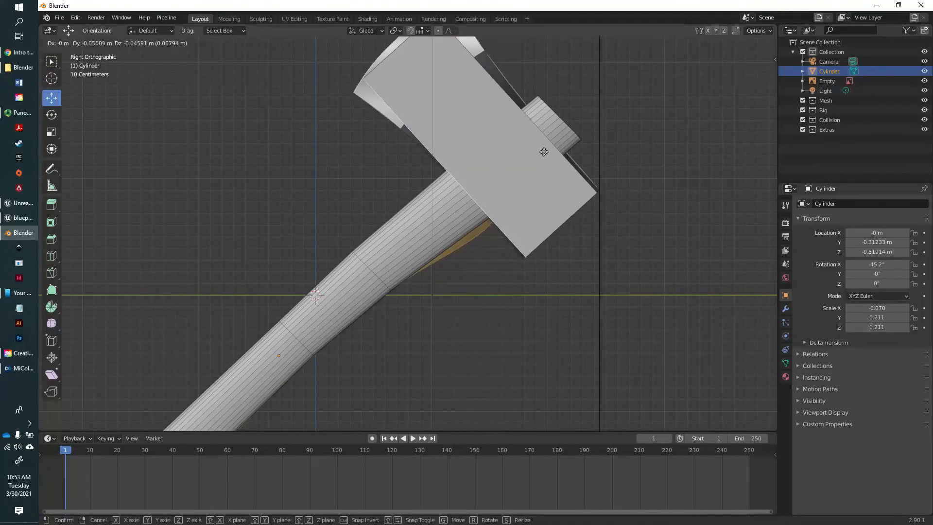
click(563, 156)
Add three loop cuts across the axe head block and slide them slightly toward its rear end
middle_drag(521, 180, 569, 242)
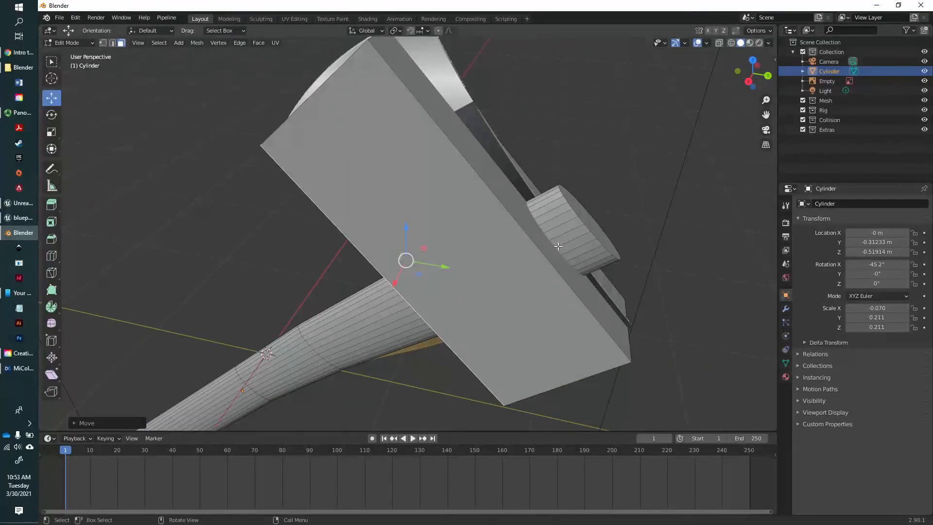
key(ctrl+r)
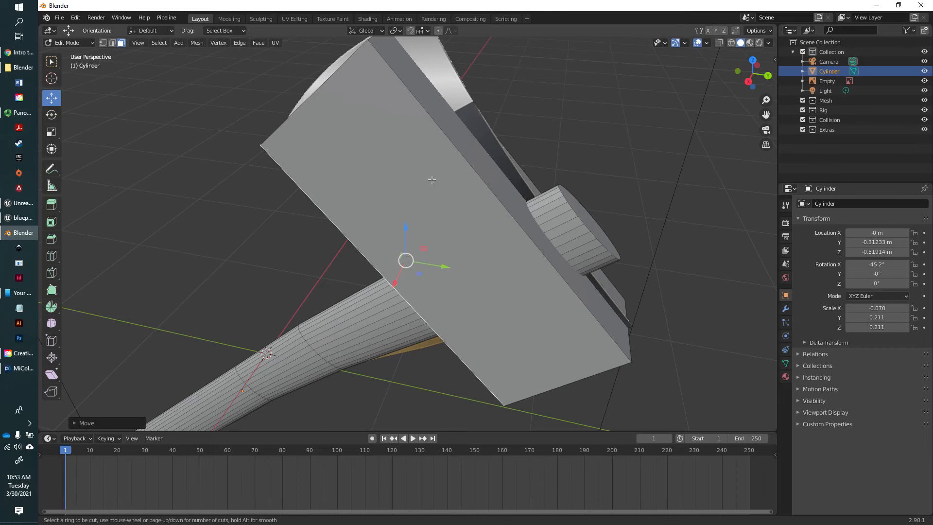
scroll(466, 179, up, 2)
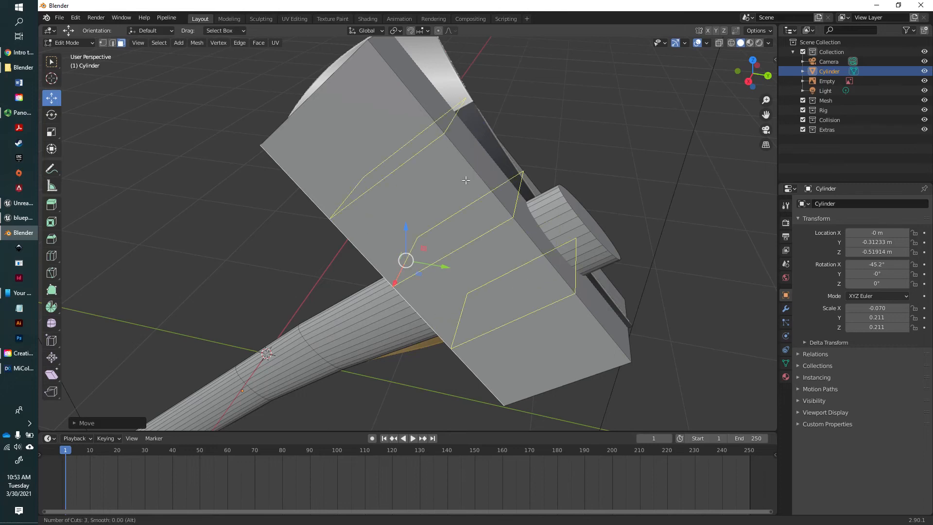
click(466, 180)
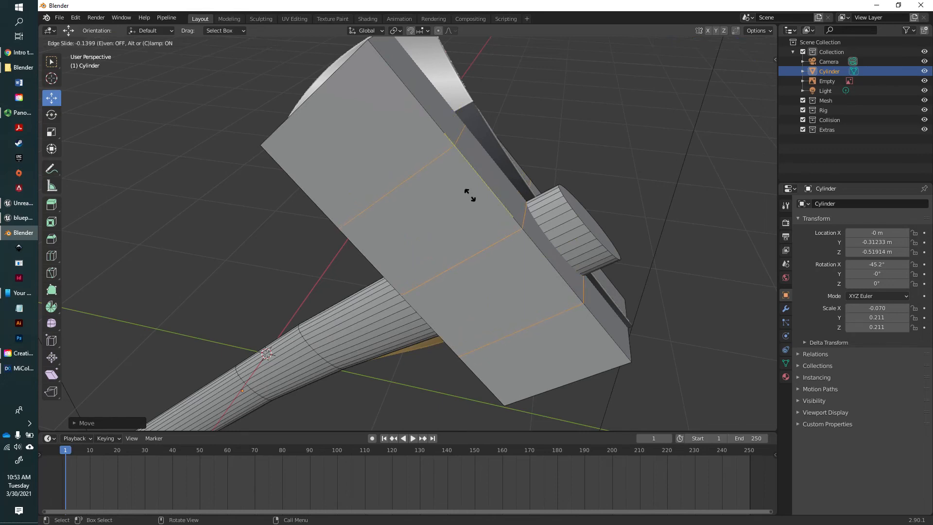
click(469, 196)
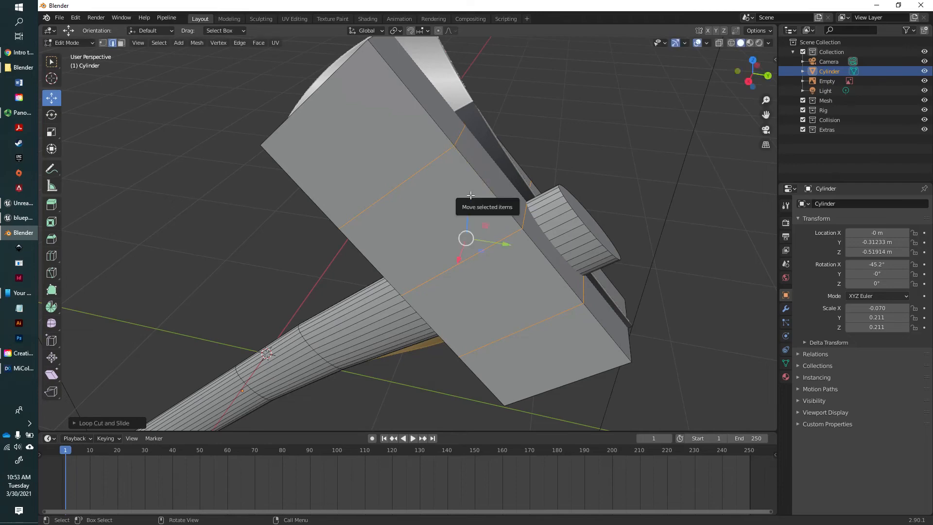
Add a lengthwise loop cut around the axe head, splitting its thickness down the middle
middle_drag(466, 189, 487, 204)
key(ctrl+r)
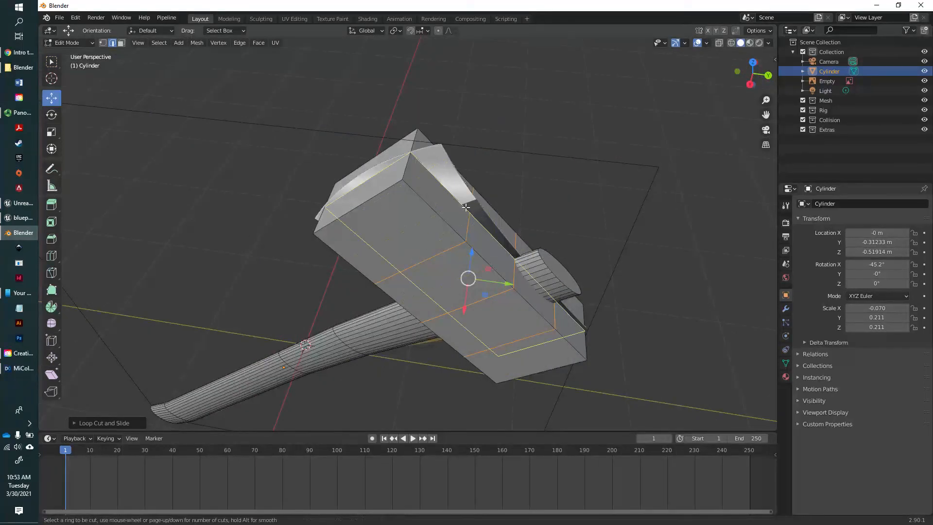
middle_drag(466, 208, 519, 282)
Select both faces on the head's rear end and scale them along X to about half their width
click(349, 226)
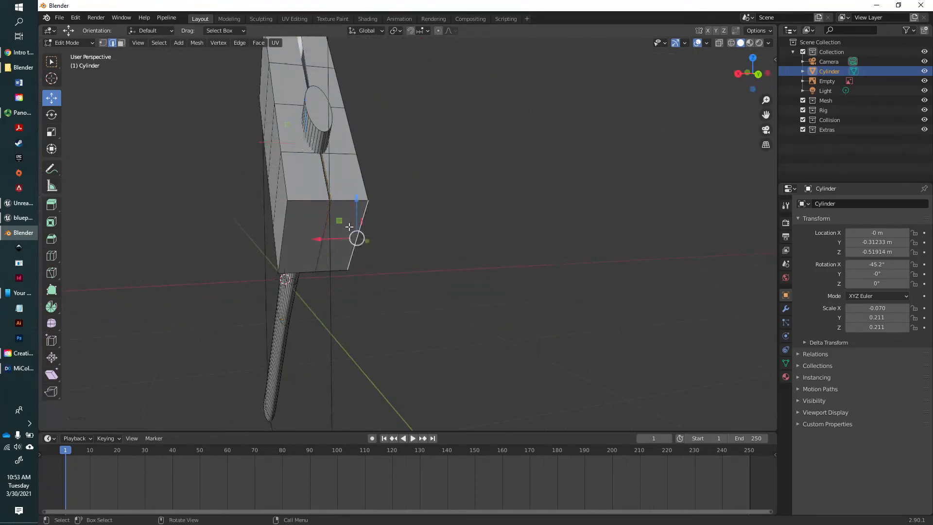
click(121, 43)
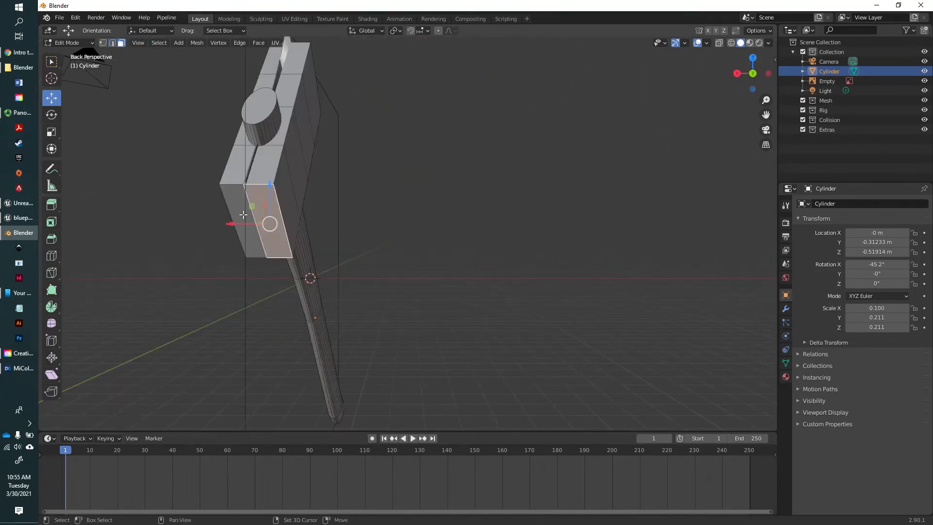
shift+click(240, 213)
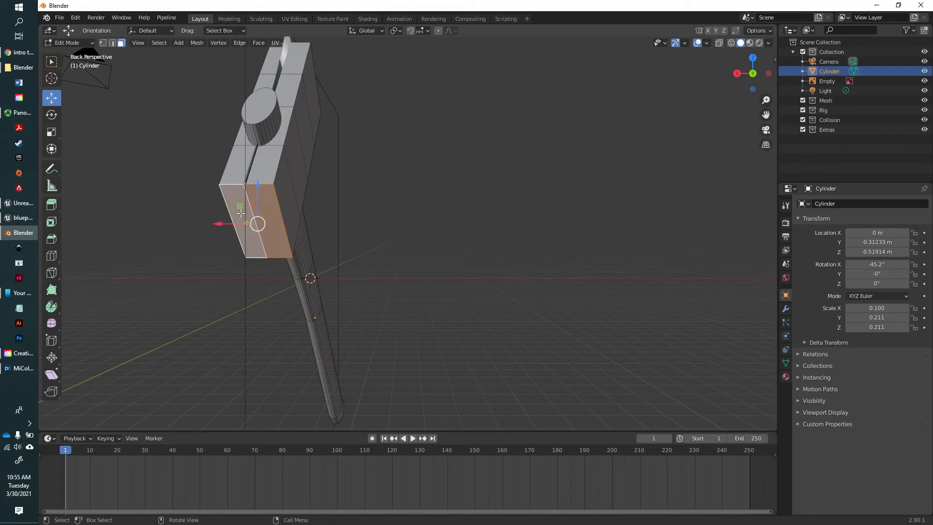
click(51, 132)
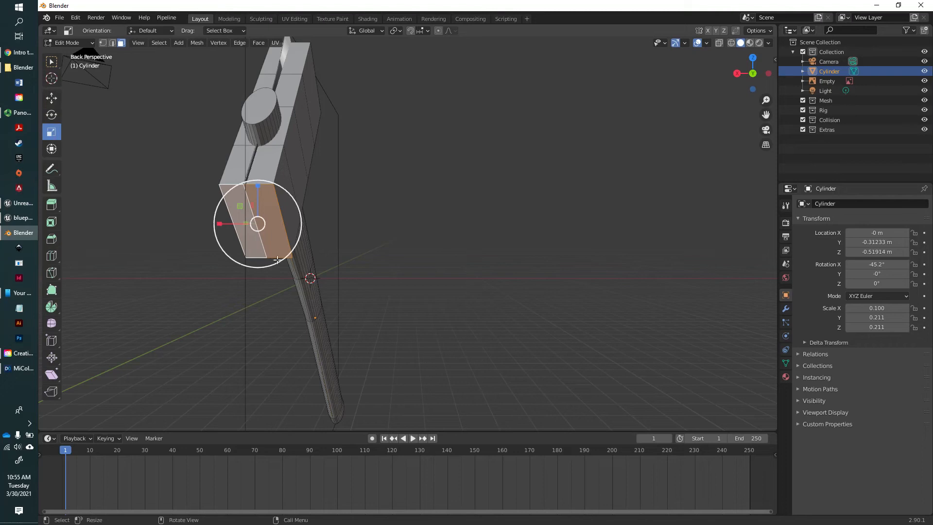
click(753, 74)
click(753, 74)
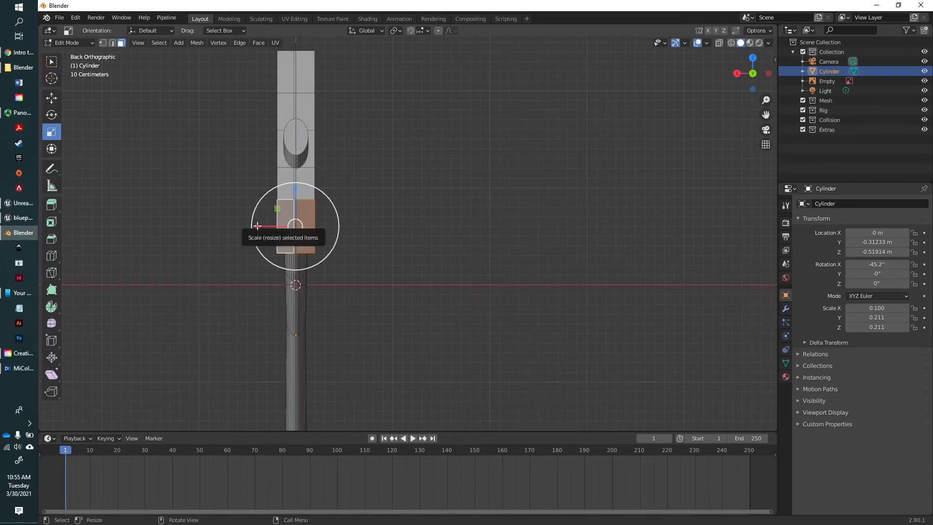
drag(257, 226, 274, 226)
Add two evenly spaced lengthwise loop cuts along the broad sides of the axe head without sliding them
middle_drag(231, 159, 346, 200)
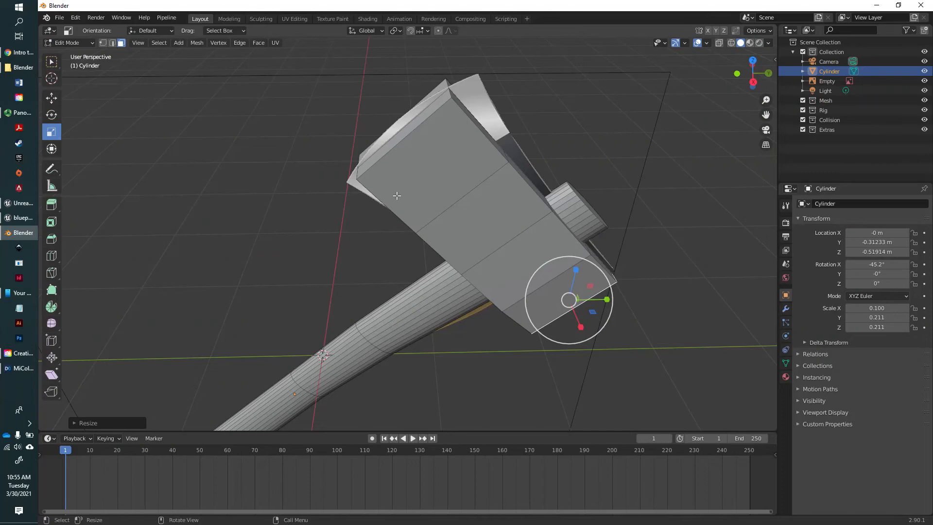
key(ctrl)
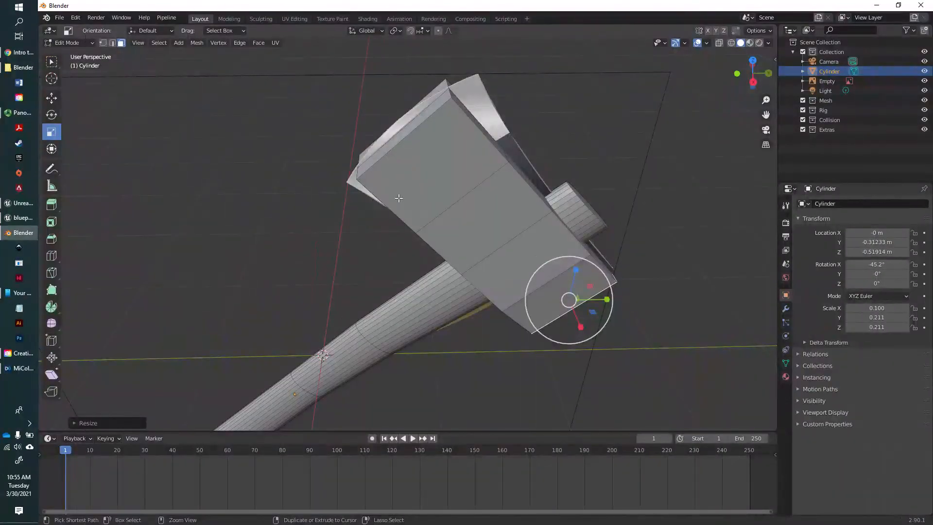
key(ctrl+r)
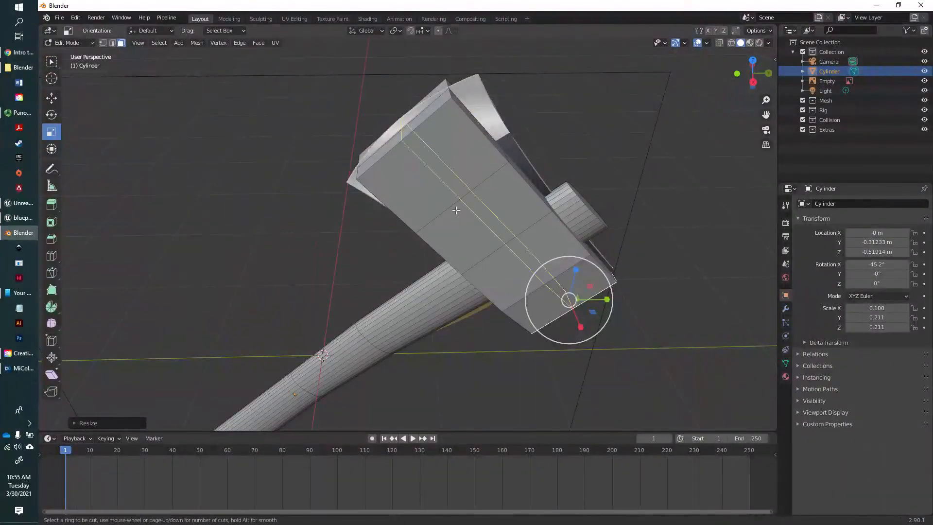
scroll(457, 210, up, 1)
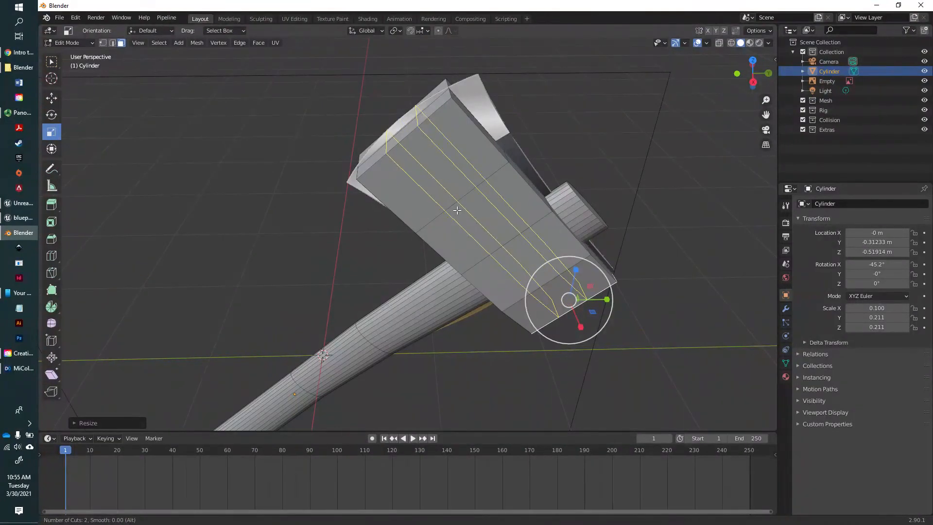
click(458, 210)
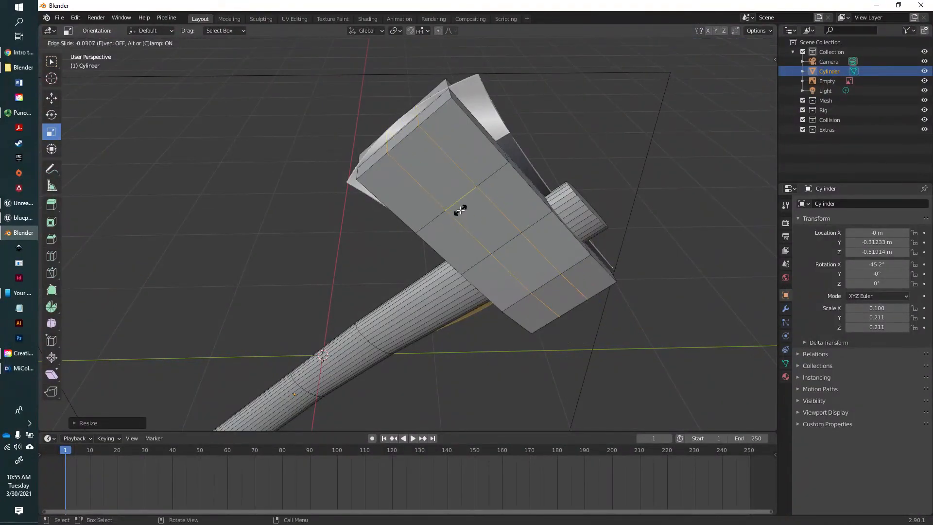
right_click(458, 210)
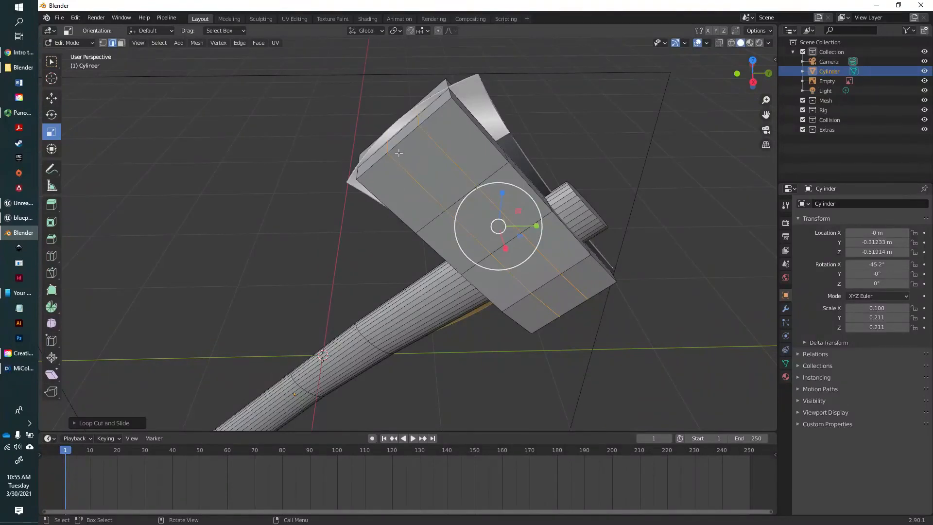
mouse_move(399, 152)
middle_down()
mouse_move(417, 173)
mouse_move(391, 156)
mouse_move(406, 166)
middle_up()
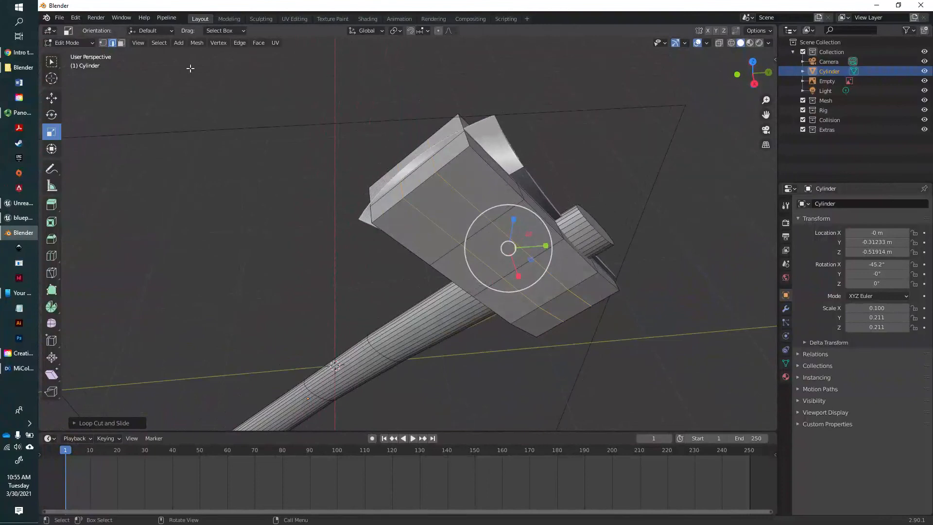
Move the edges at the head's upper front corner outward onto the upper tip of the reference blade in the right side view
click(461, 122)
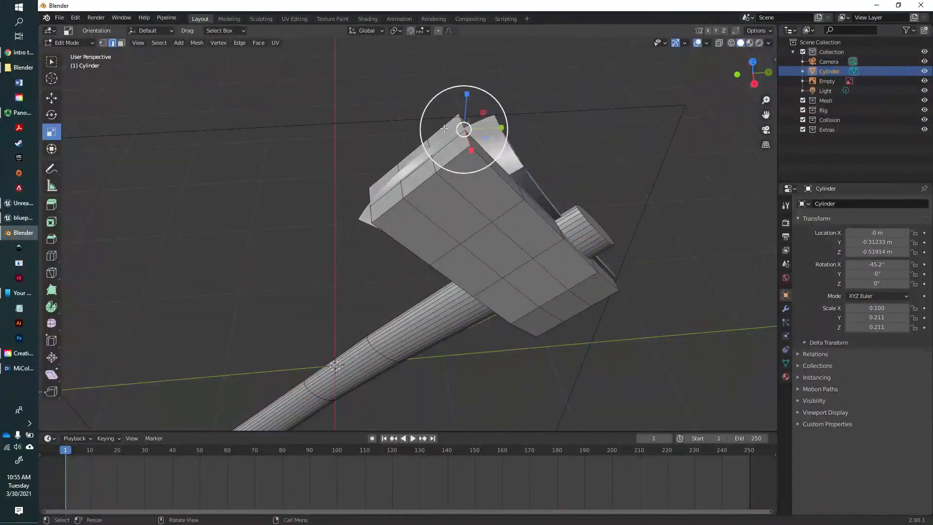
click(52, 98)
middle_drag(547, 173, 549, 172)
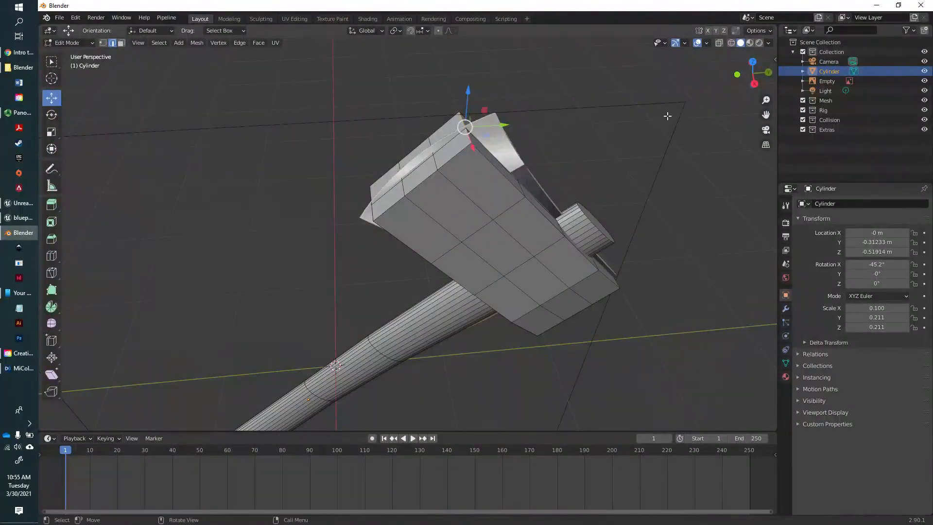
click(755, 84)
scroll(471, 107, up, 4)
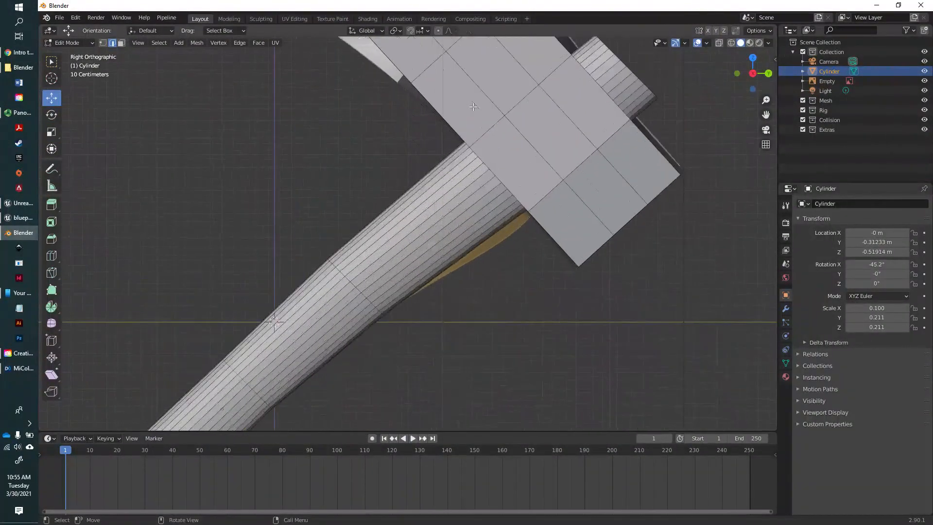
shift+middle_drag(492, 104, 440, 425)
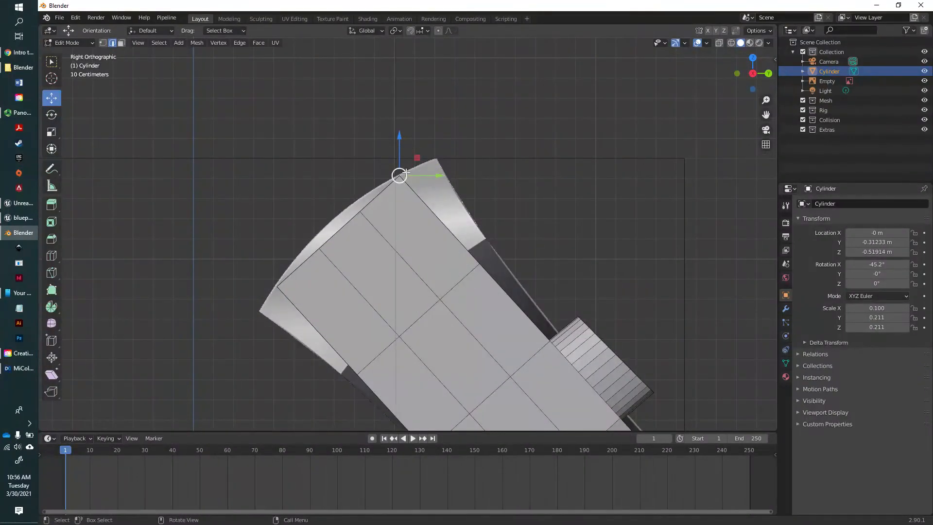
drag(400, 175, 436, 156)
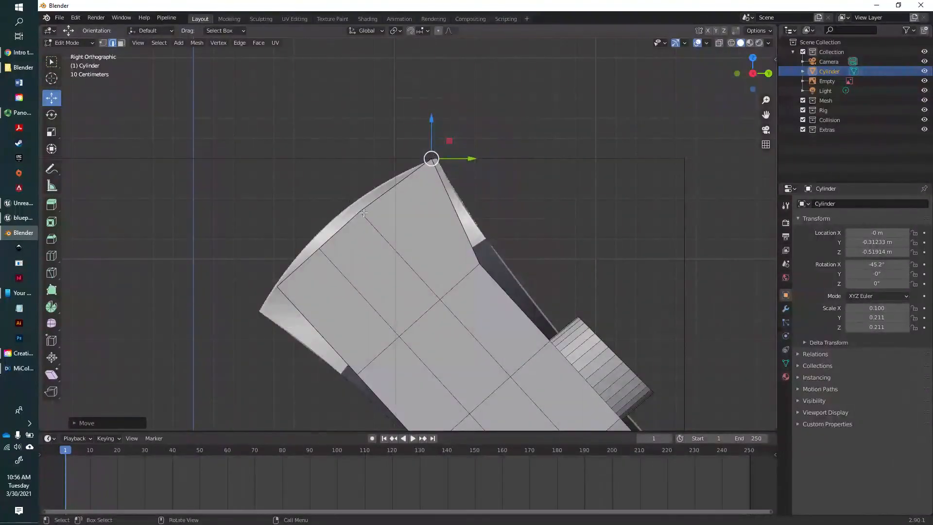
click(377, 223)
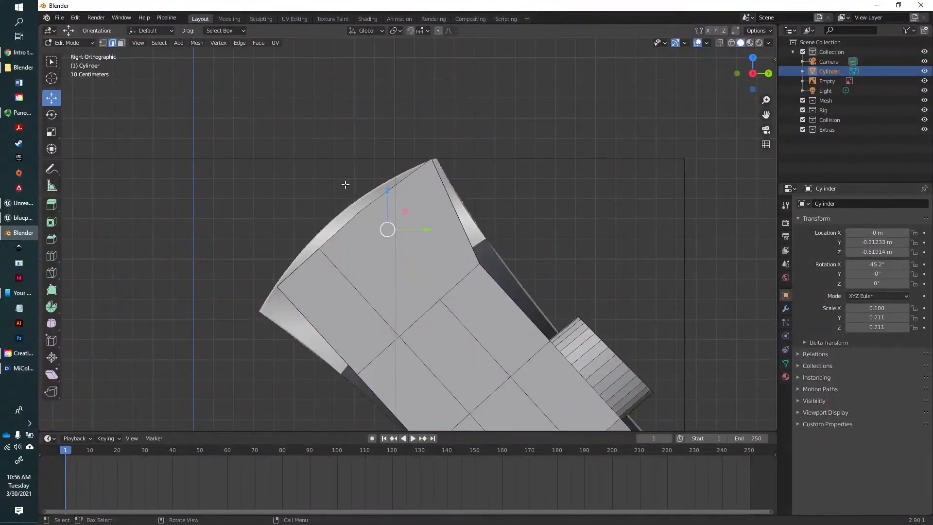
key(g)
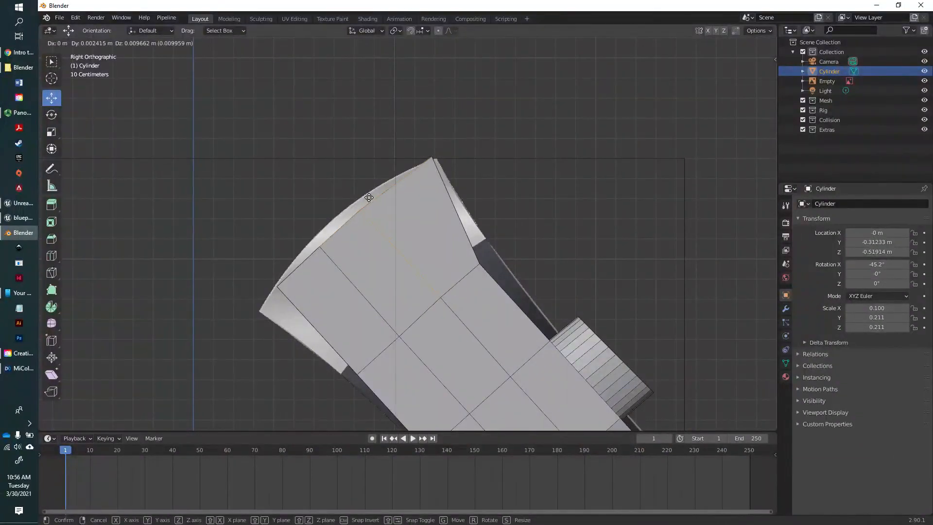
click(371, 203)
ctrl+click(370, 203)
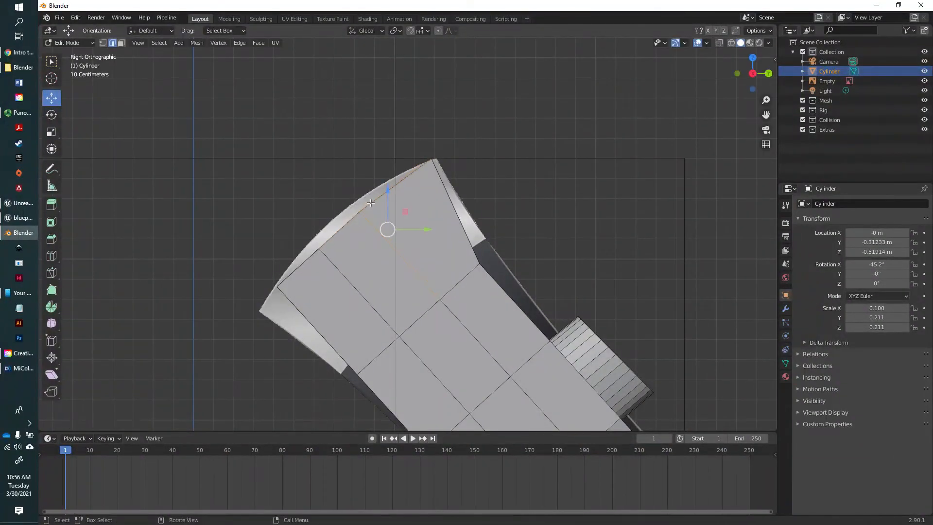
scroll(327, 197, up, 3)
Select both cross edges at the upper loop cut on the cutting face and move them out to the reference blade's curve
middle_drag(340, 229, 445, 303)
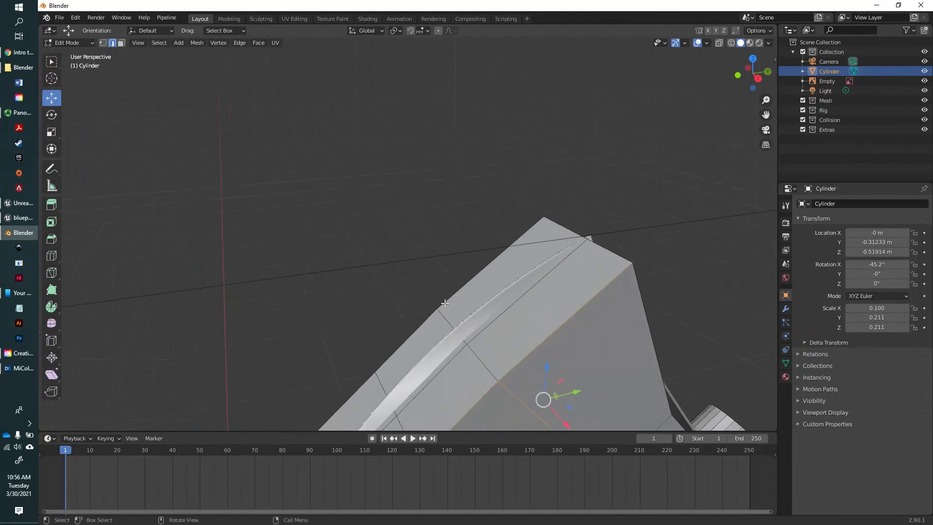
click(445, 319)
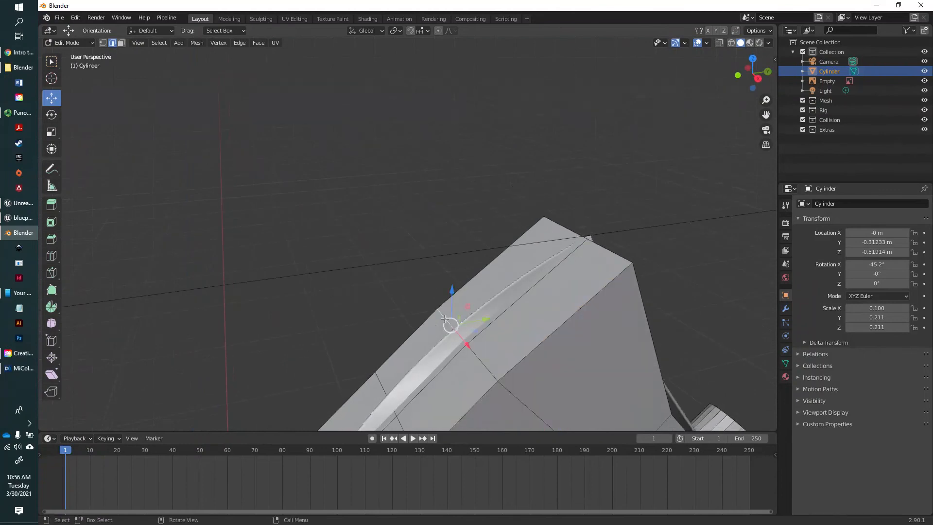
ctrl+click(485, 366)
click(758, 78)
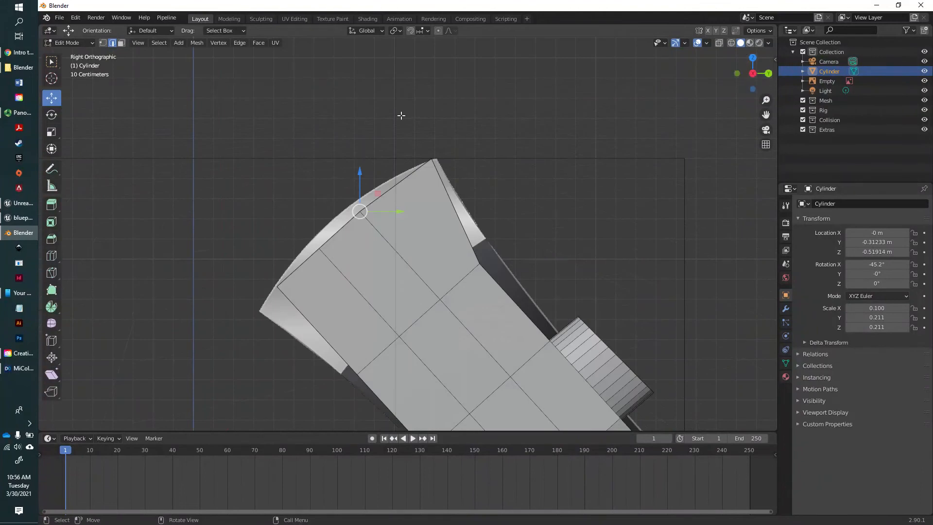
key(g)
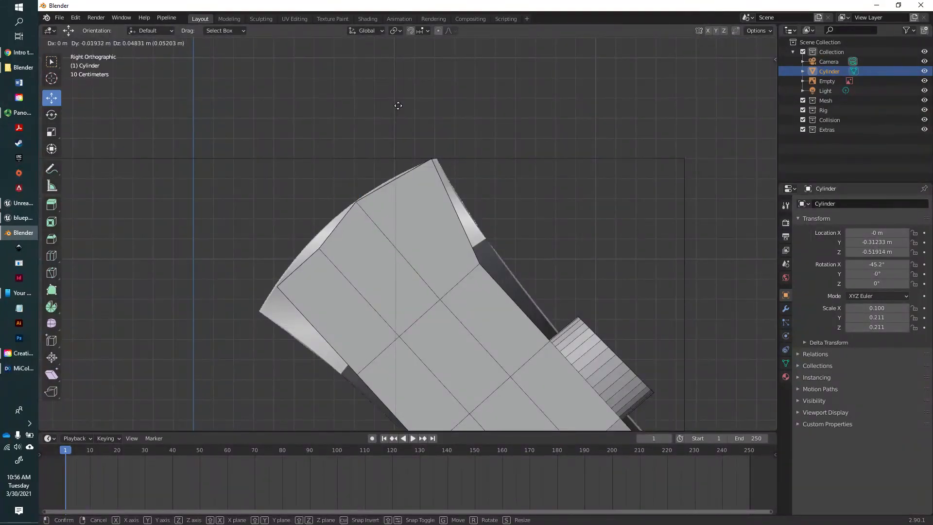
click(404, 100)
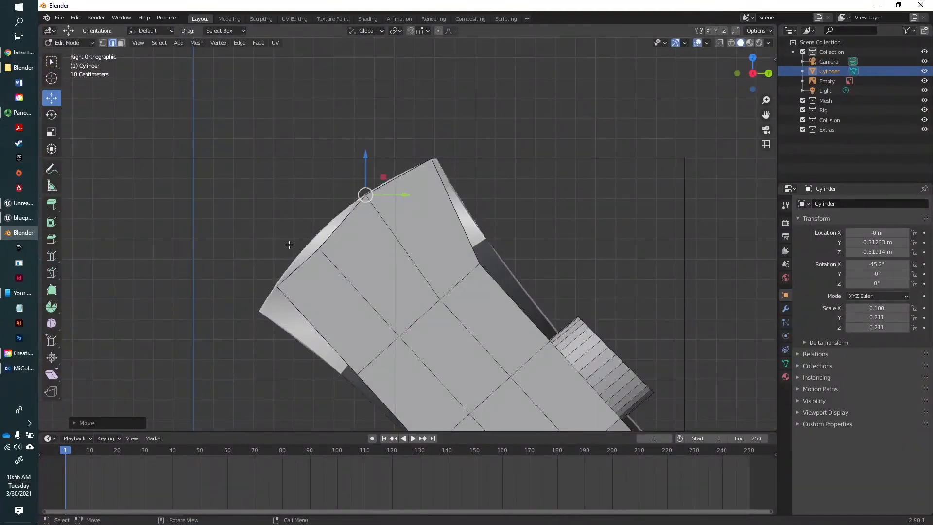
Select both edges at the head's lower front corner and move them onto the lower tip of the reference blade
middle_drag(228, 295, 356, 307)
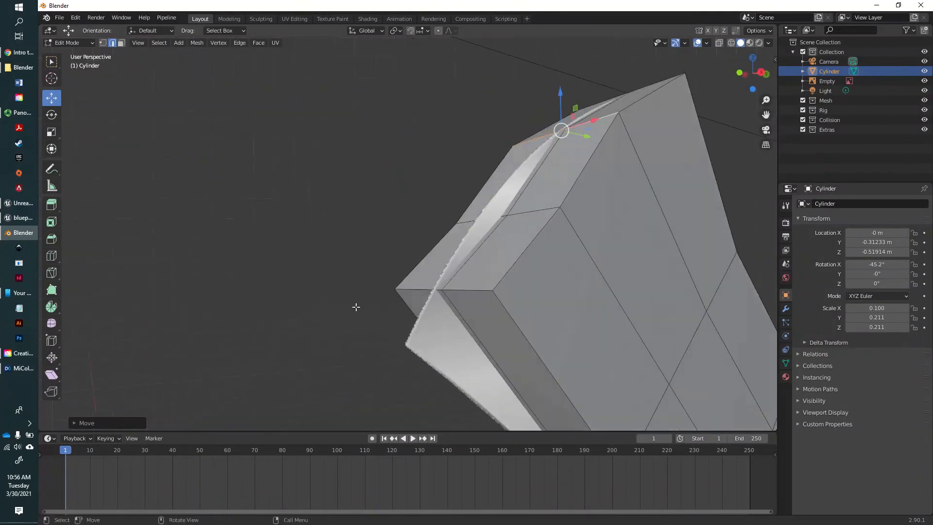
click(419, 292)
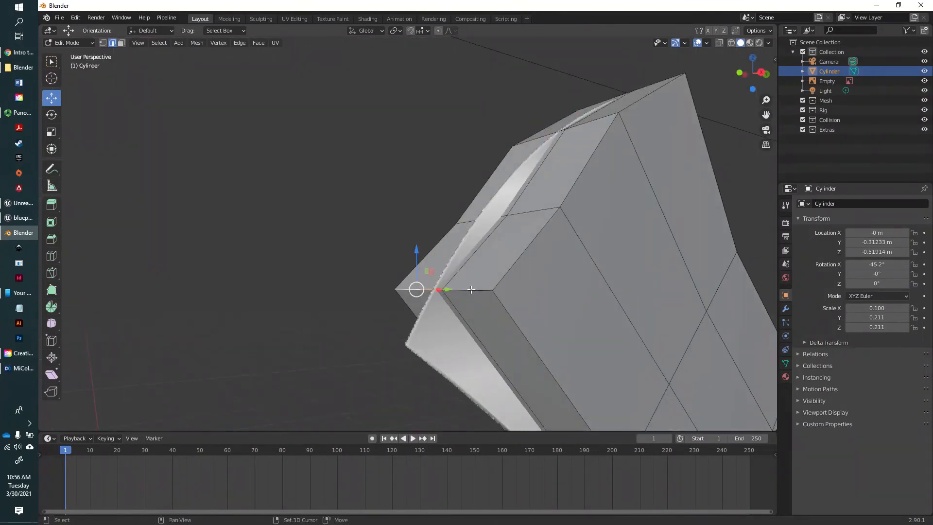
click(471, 290)
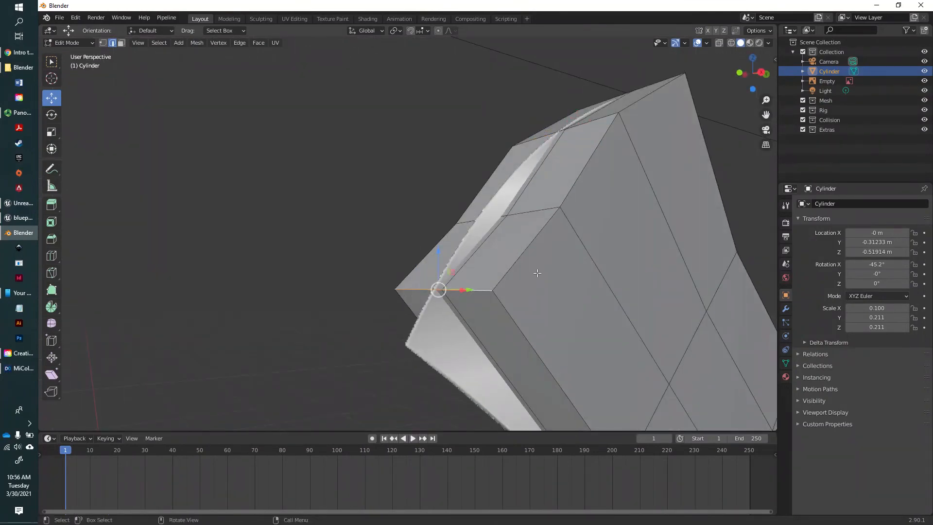
click(764, 73)
key(g)
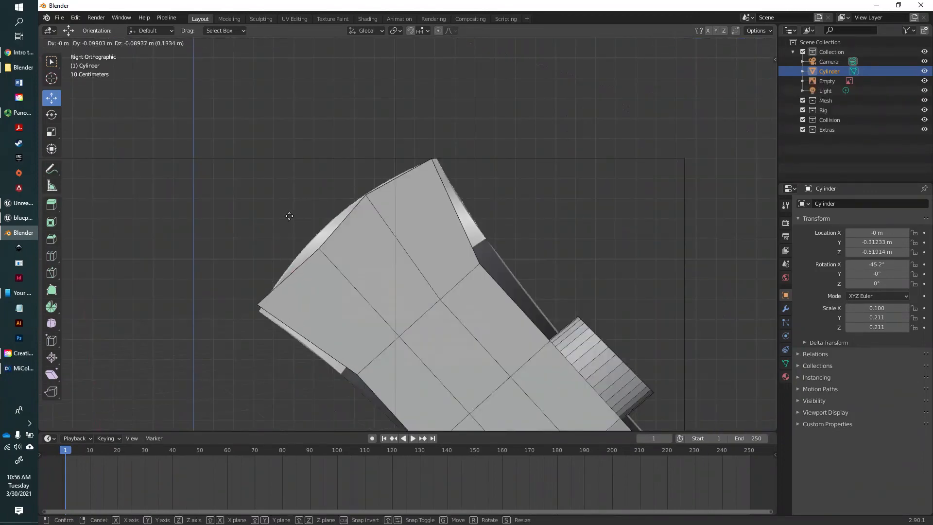
click(292, 219)
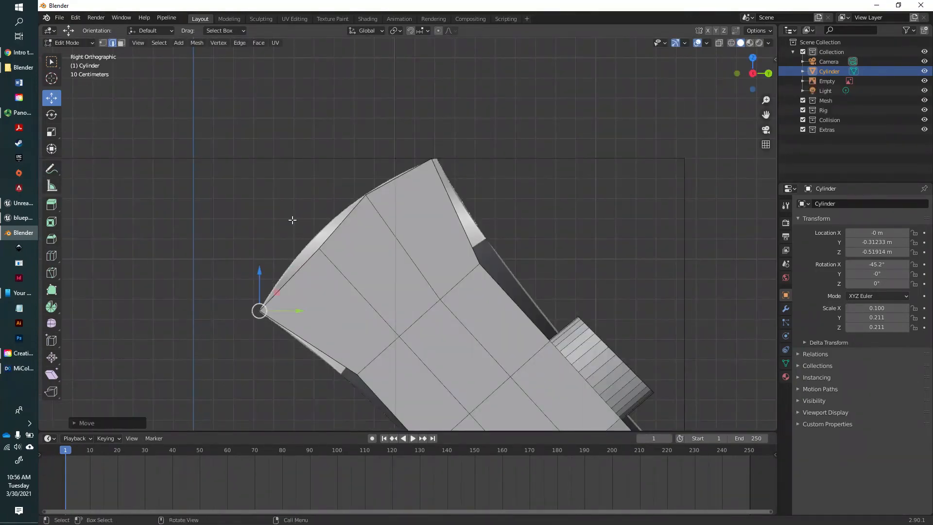
Move both cross edges at the lower loop cut on the cutting face about 0.063 m outward onto the reference blade's curve
middle_drag(282, 249, 322, 277)
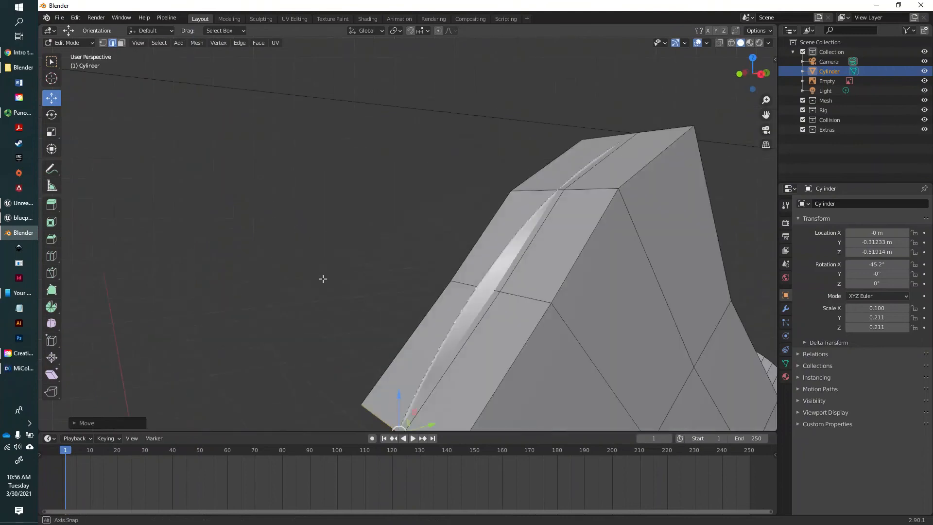
click(468, 286)
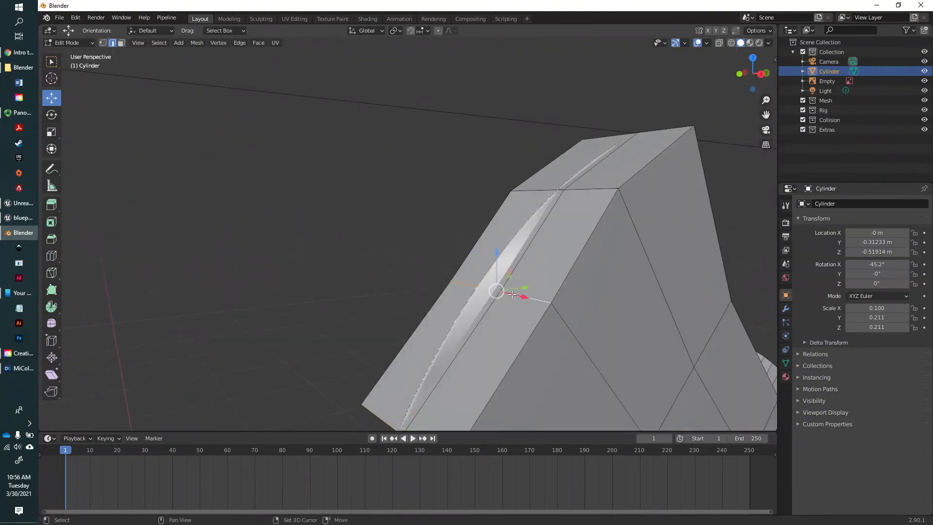
click(761, 75)
key(g)
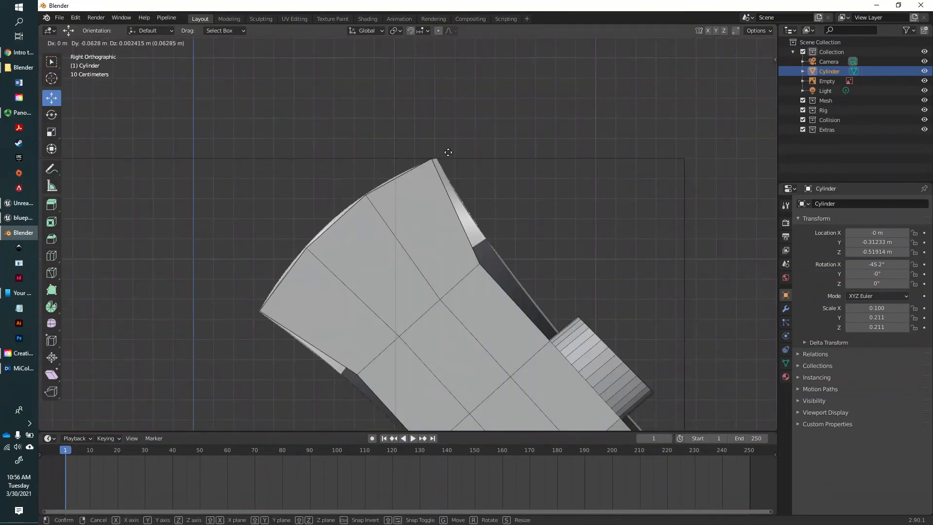
click(447, 152)
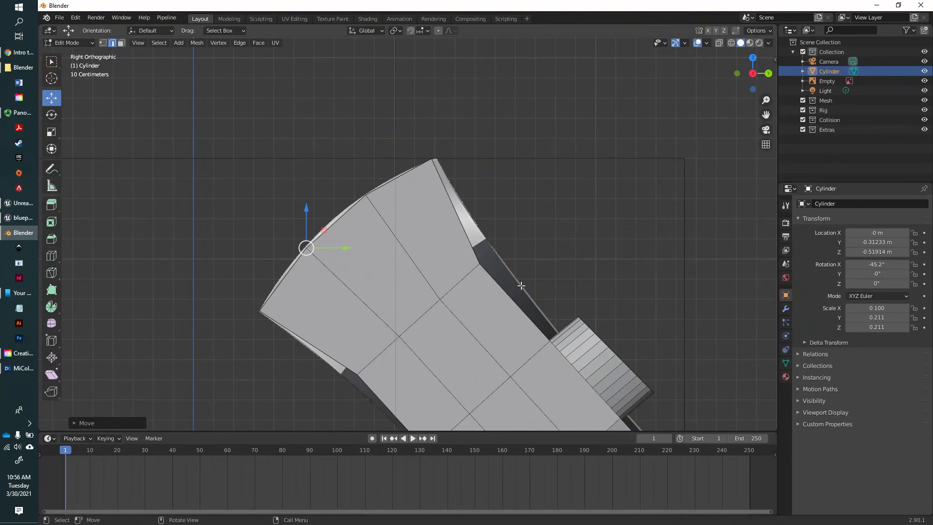
Select both cross edges on the head's upper side behind the blade and move them slightly outward toward the reference outline
middle_drag(532, 304, 483, 304)
click(220, 276)
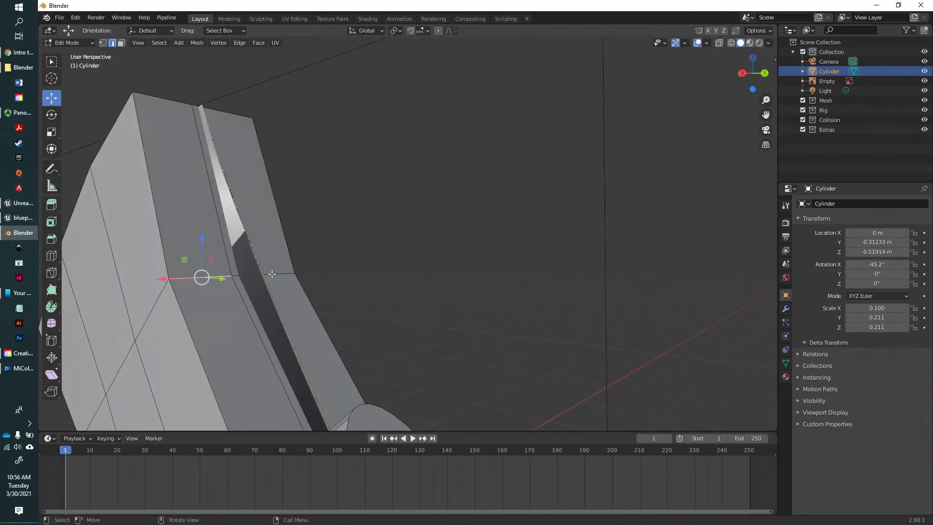
click(286, 274)
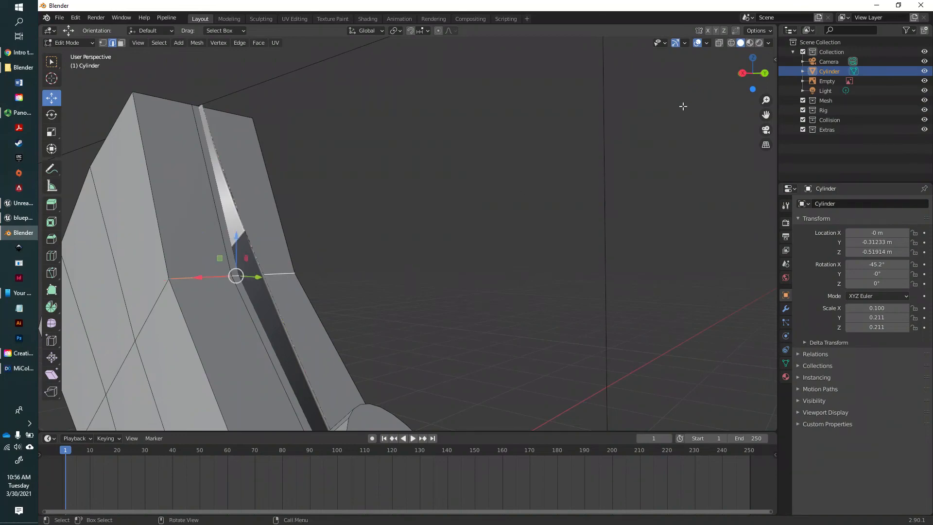
click(742, 72)
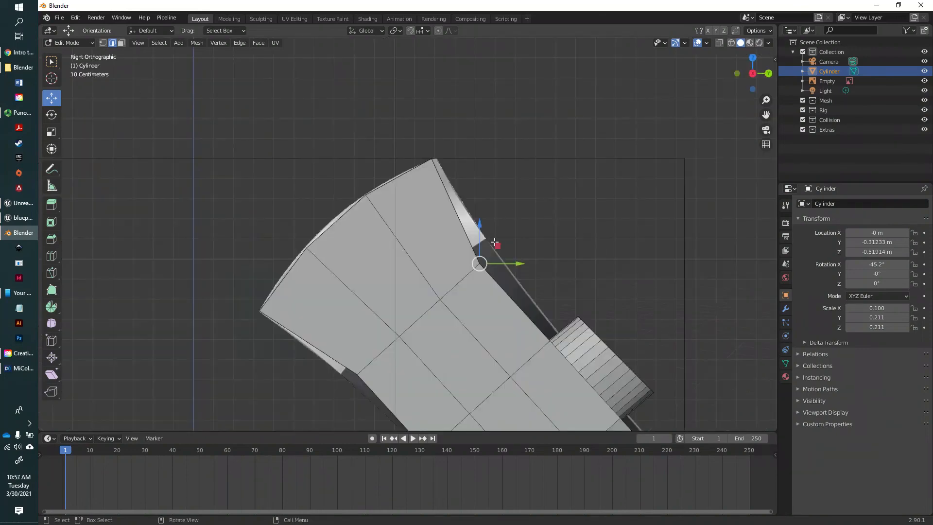
drag(494, 243, 506, 236)
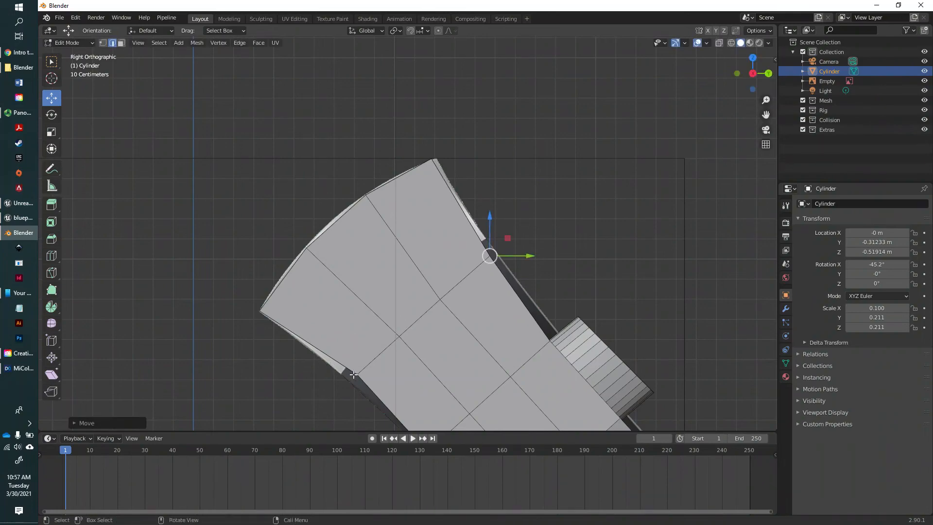
Select both cross edges on the head's underside behind the blade and move them about 0.038 m outward to match the reference outline
middle_drag(353, 376, 388, 332)
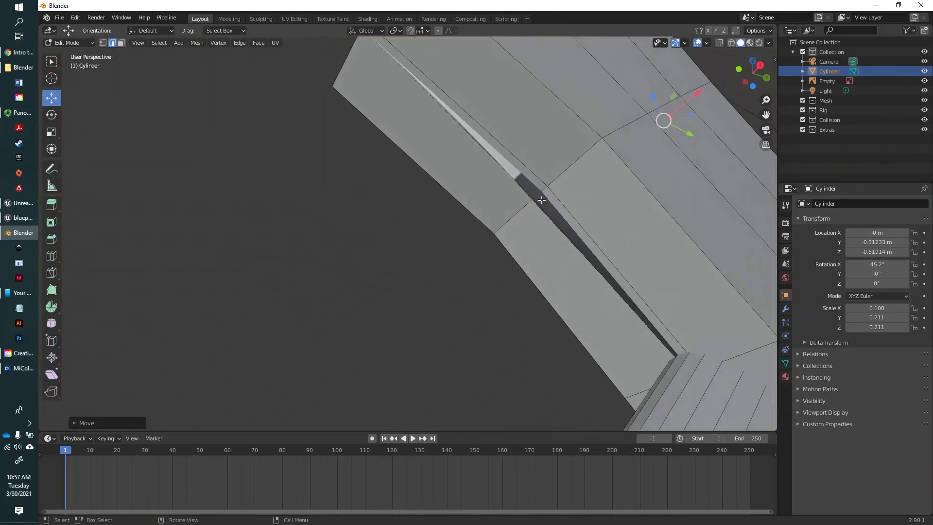
click(563, 173)
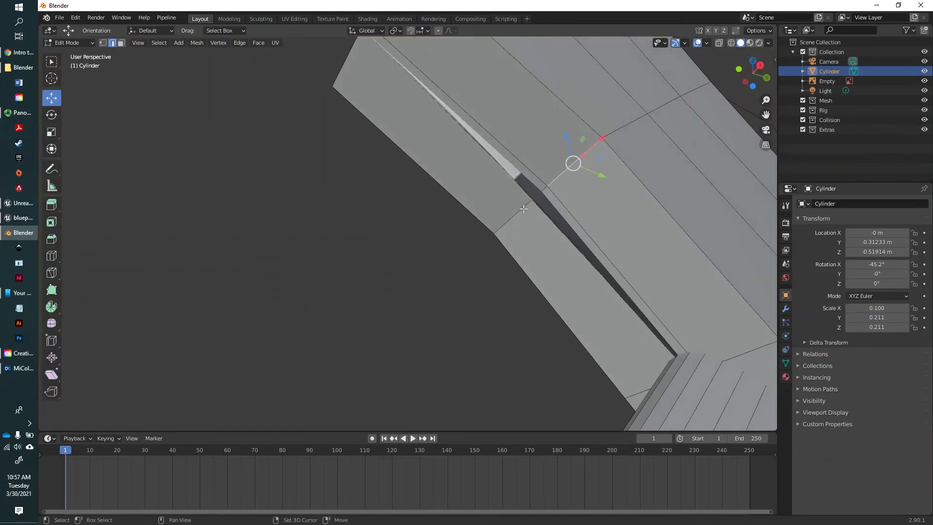
shift+click(524, 209)
click(759, 64)
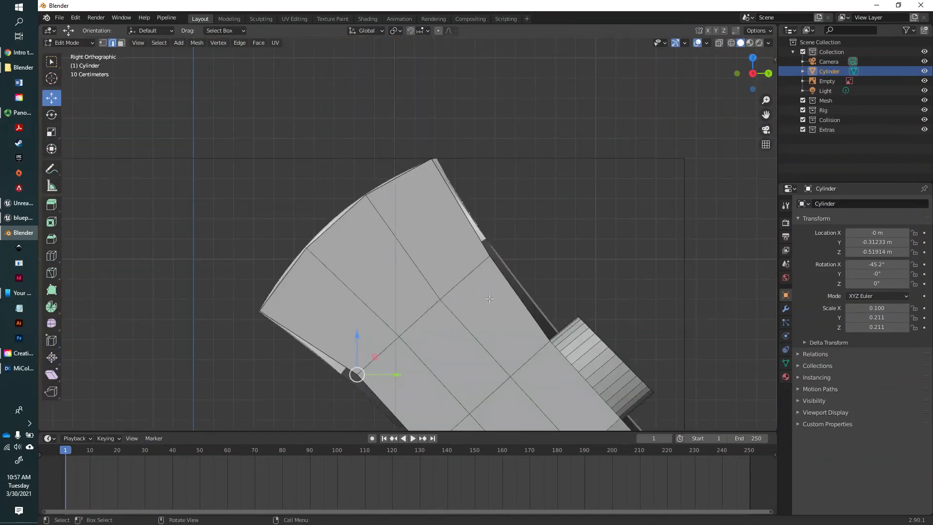
key(g)
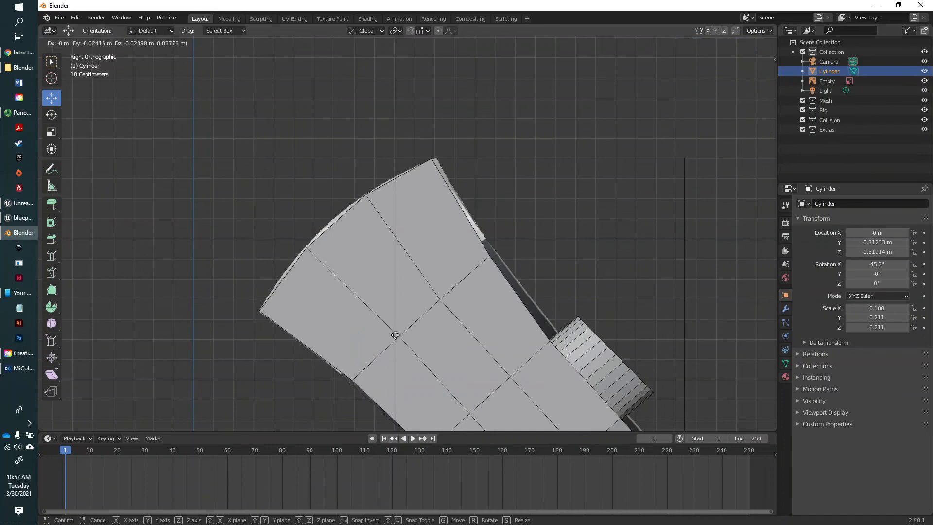
click(395, 335)
Switch to vertex selection and merge the near-side vertex at the blade's upper tip into the middle vertex with At First
middle_drag(514, 295, 453, 345)
middle_drag(395, 359, 600, 342)
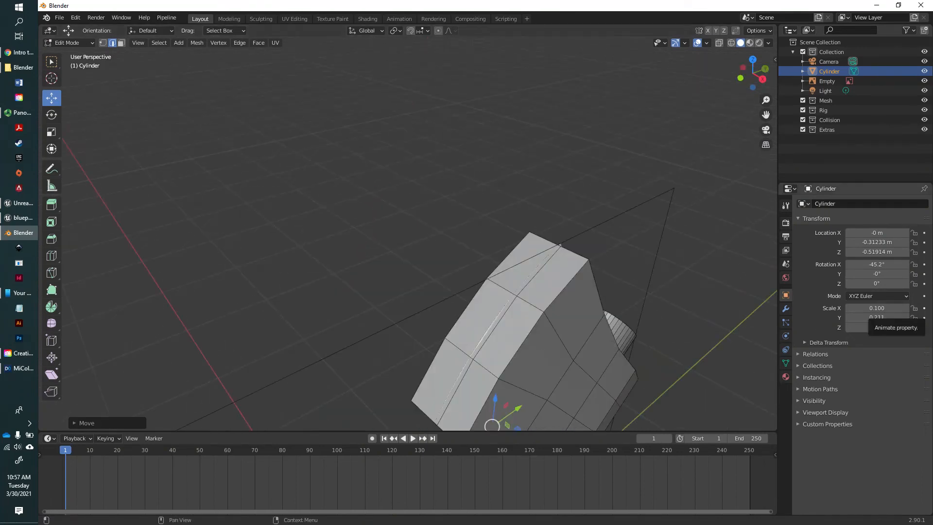
middle_drag(563, 293, 533, 242)
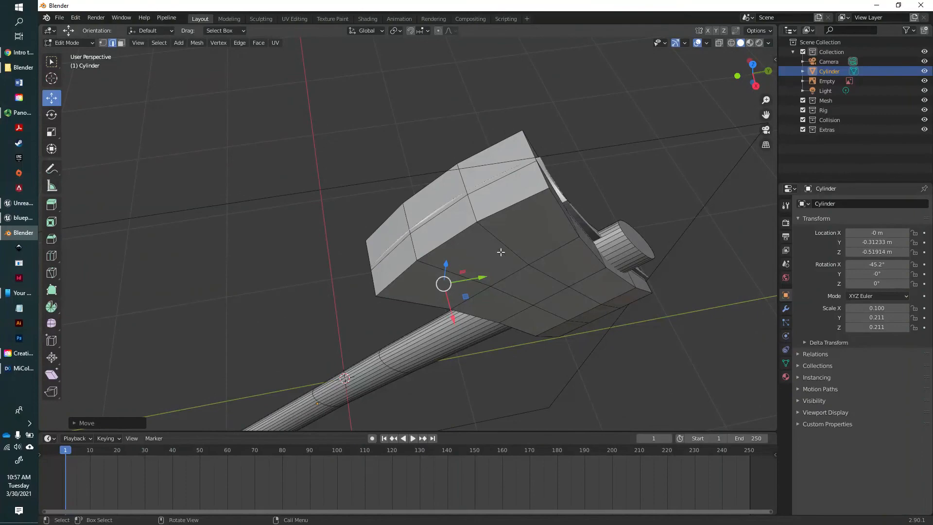
middle_drag(518, 219, 493, 227)
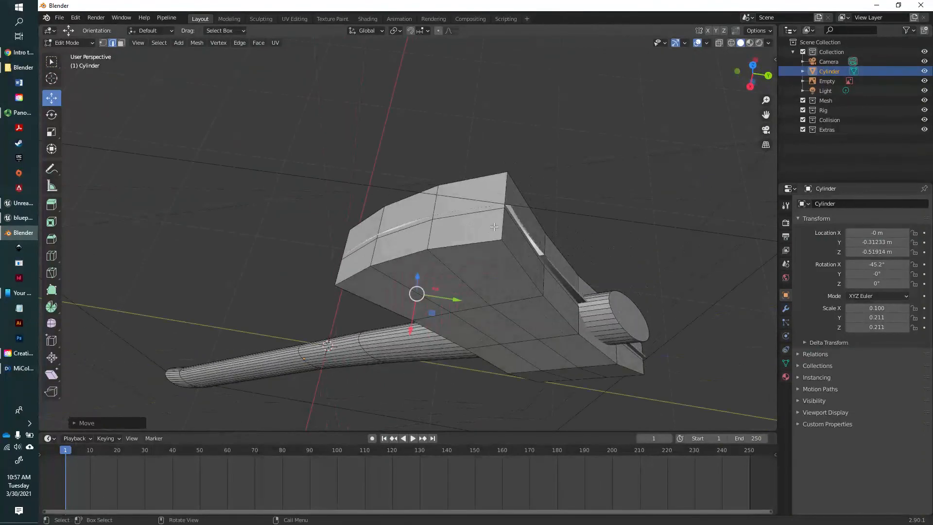
click(103, 42)
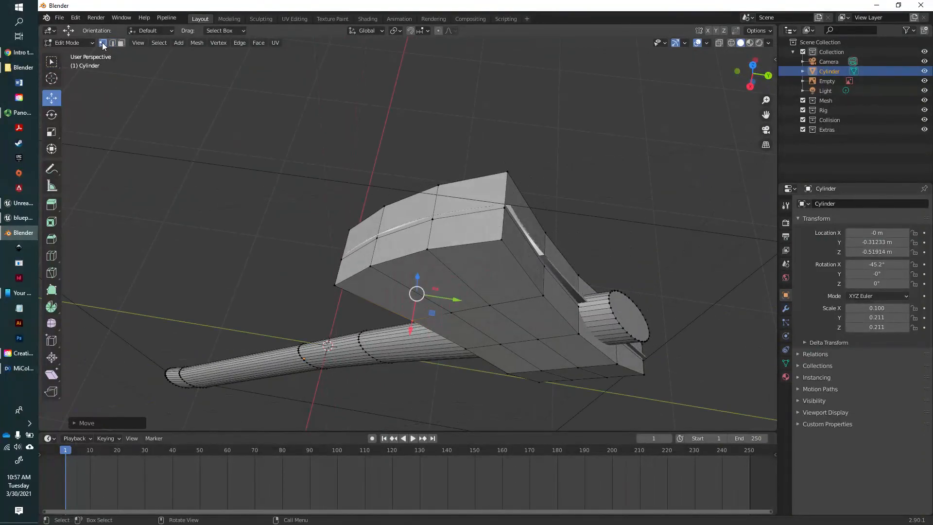
click(503, 207)
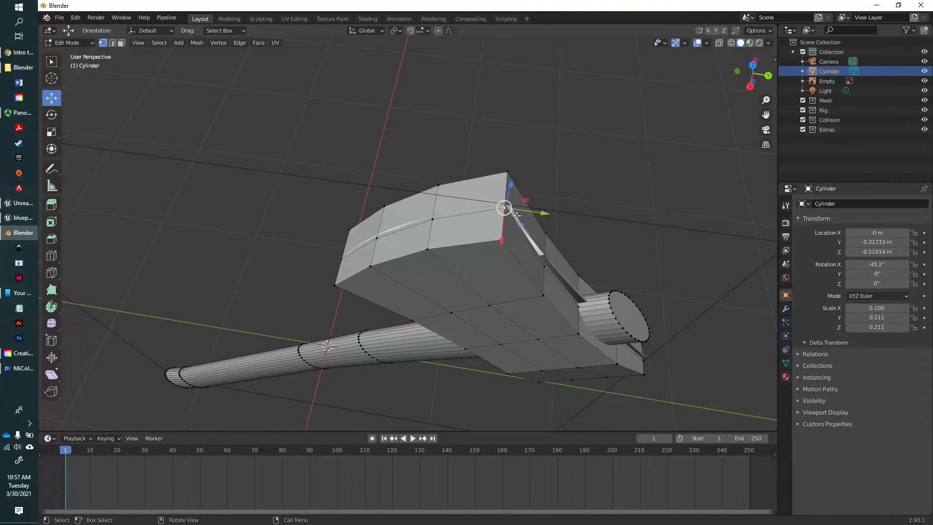
middle_drag(563, 323, 590, 308)
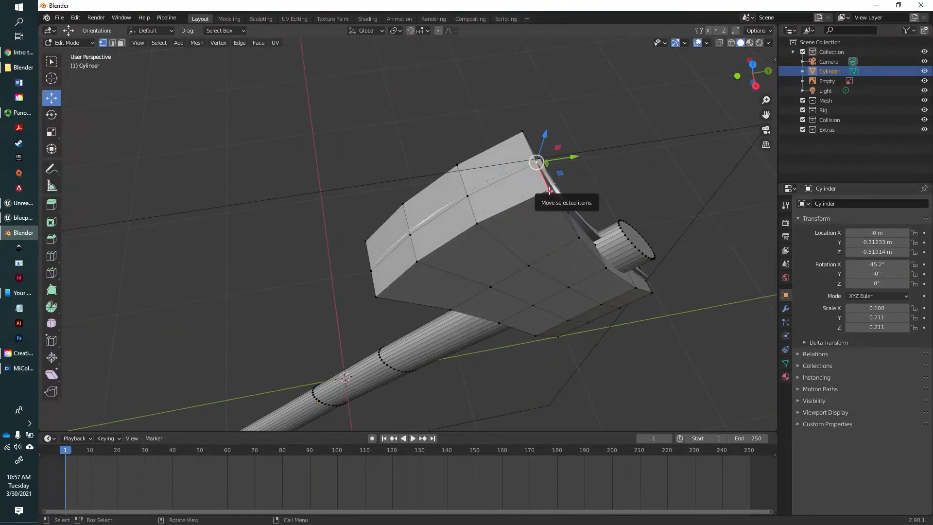
drag(549, 191, 588, 211)
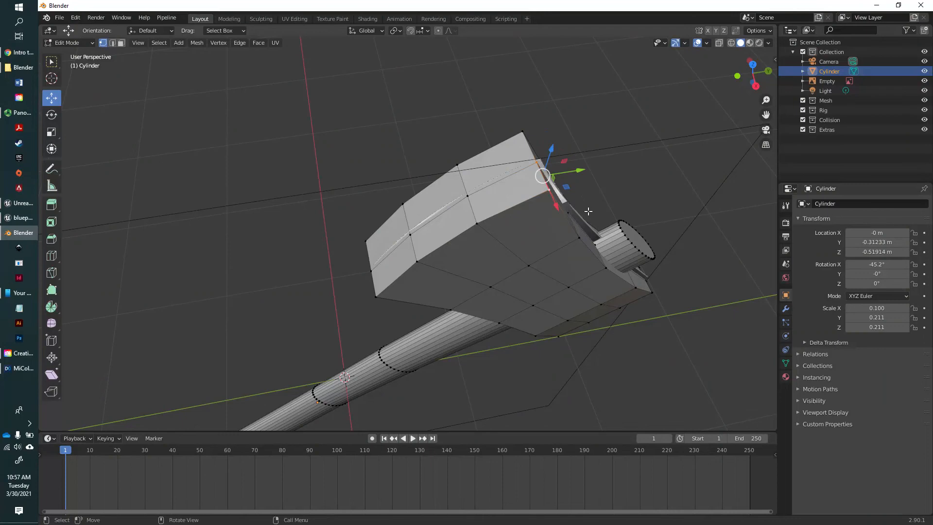
right_click(549, 191)
mouse_move(537, 223)
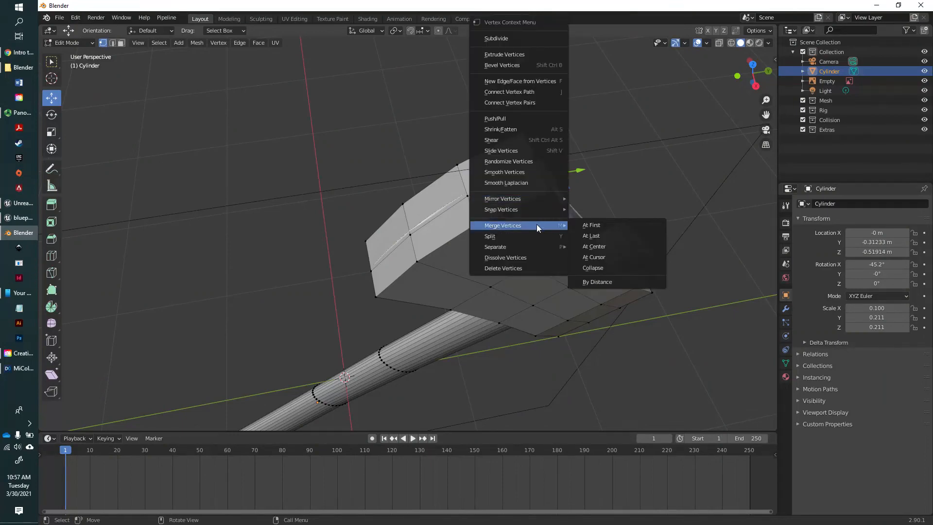
click(580, 224)
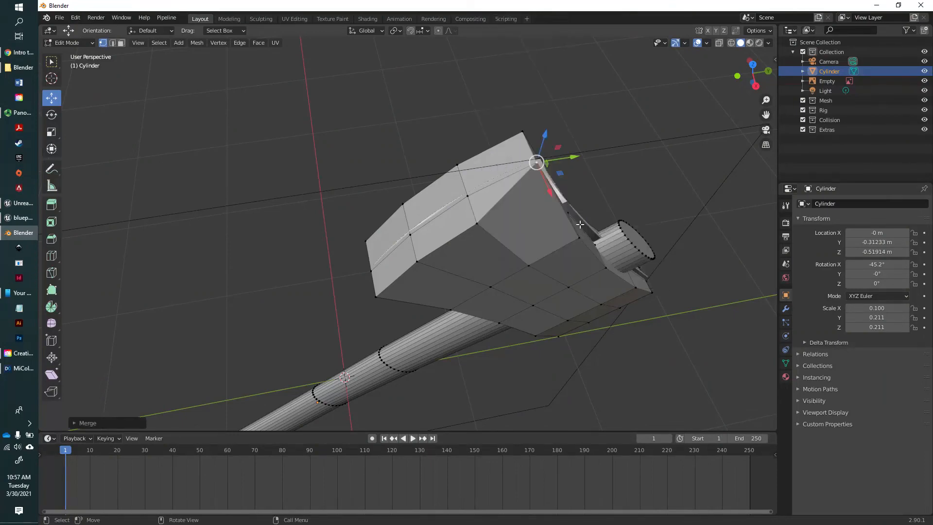
Merge the near-side vertices at the cutting face's two inner loop cuts into their respective middle vertices with At First
click(468, 196)
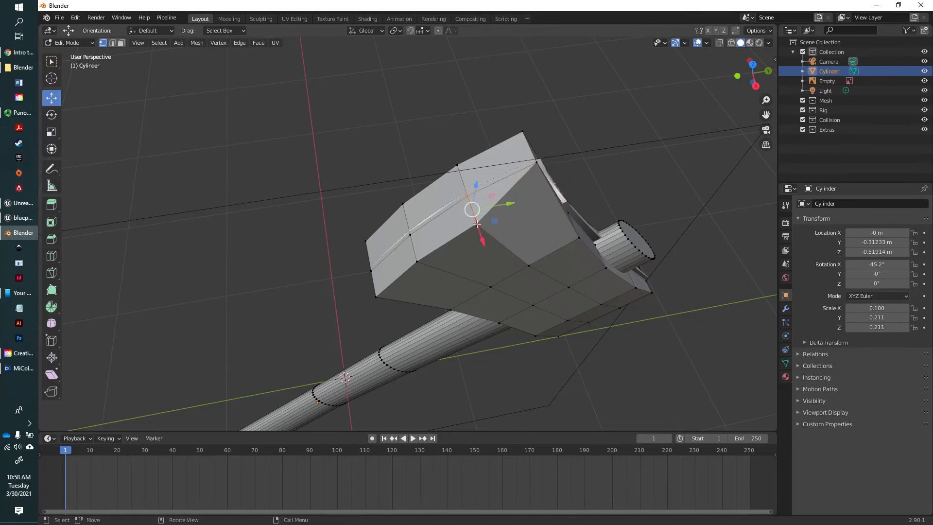
right_click(477, 224)
mouse_move(477, 225)
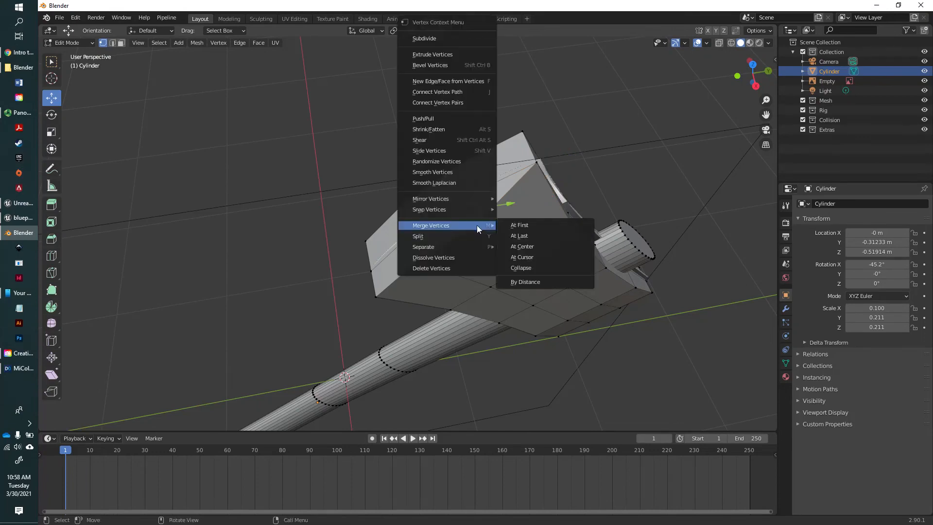
click(516, 224)
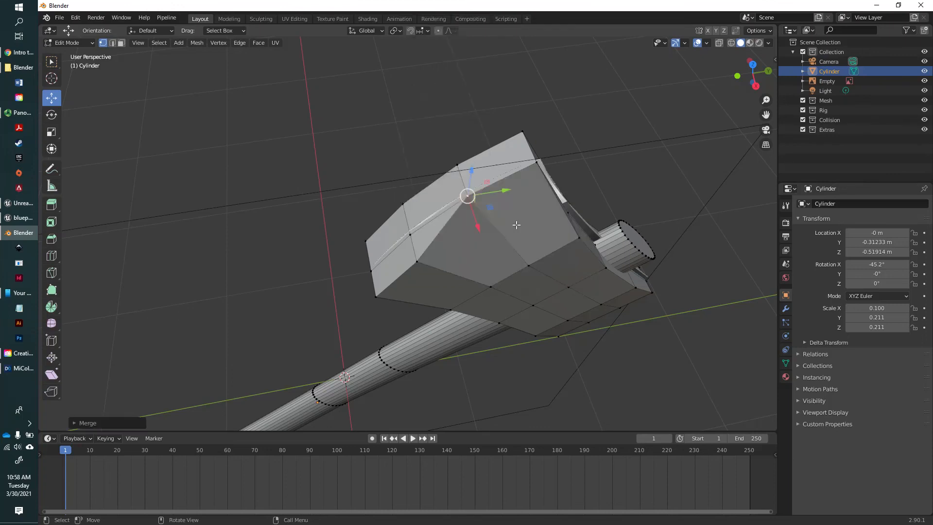
click(410, 235)
shift+click(417, 261)
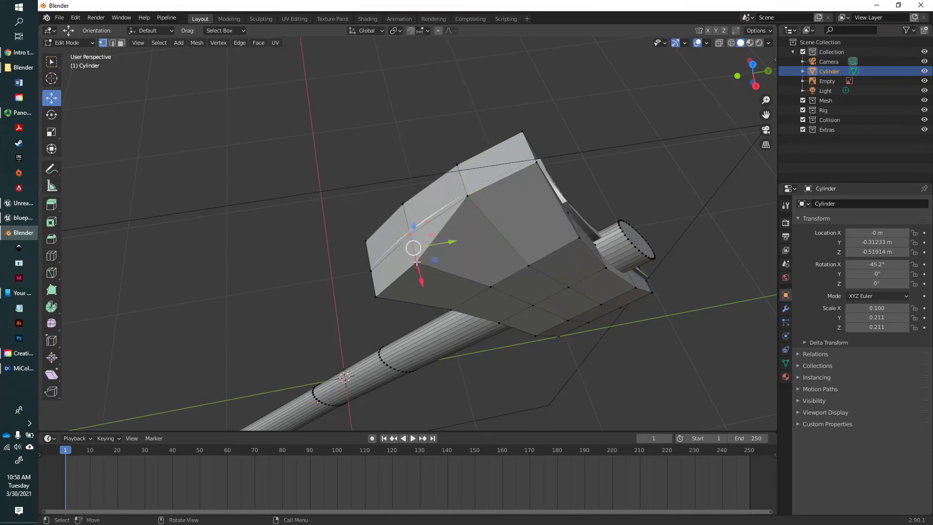
right_click(416, 261)
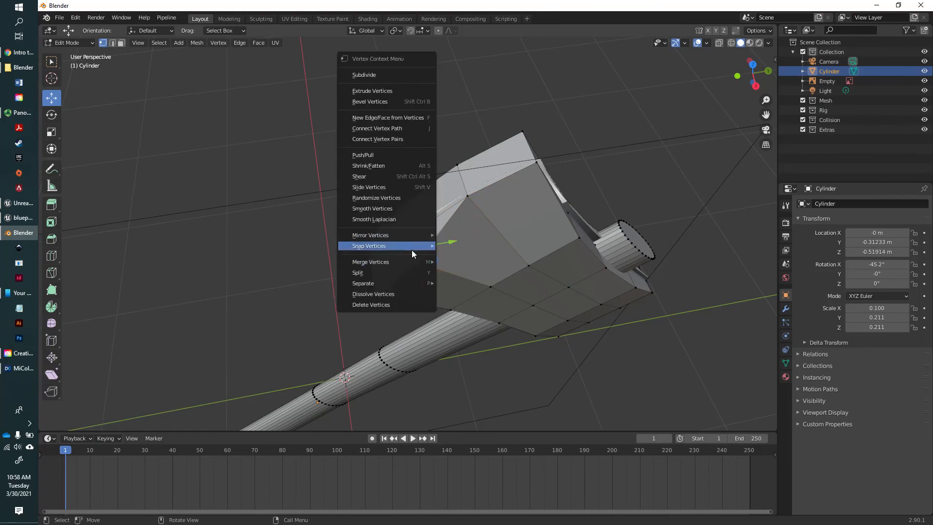
click(441, 262)
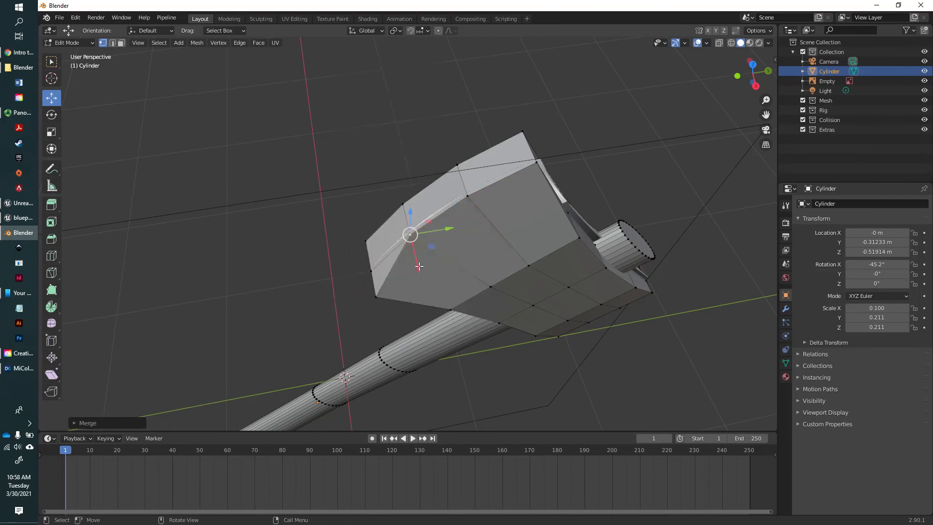
Merge the near-side vertex at the blade's lower tip into the middle vertex with At First
click(371, 271)
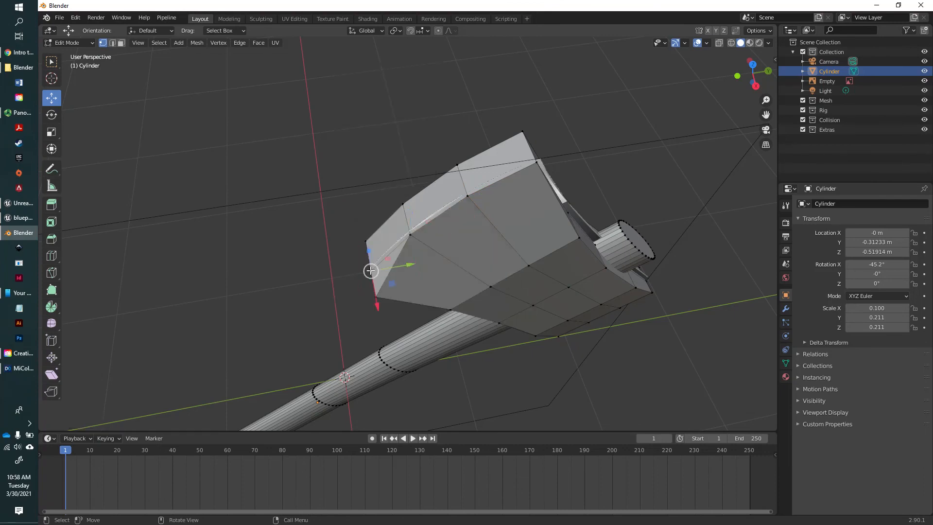
shift+click(375, 296)
right_click(376, 295)
mouse_move(376, 294)
click(438, 295)
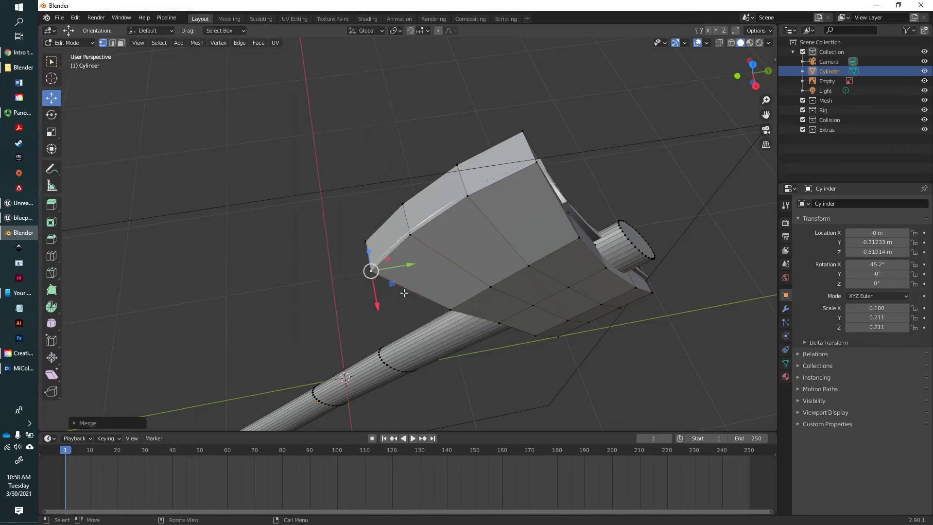
Merge the far-side vertex at the blade's upper tip into the middle vertex with At First
click(537, 162)
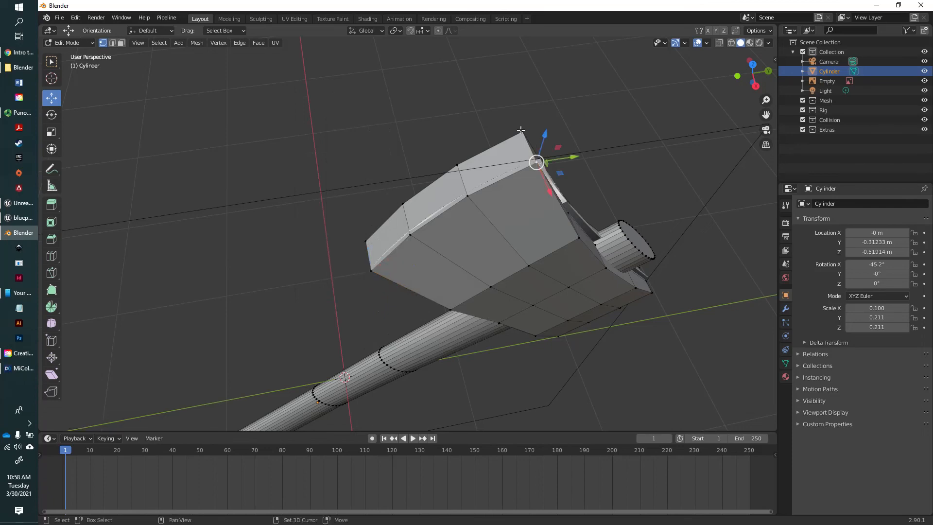
shift+click(521, 132)
right_click(522, 132)
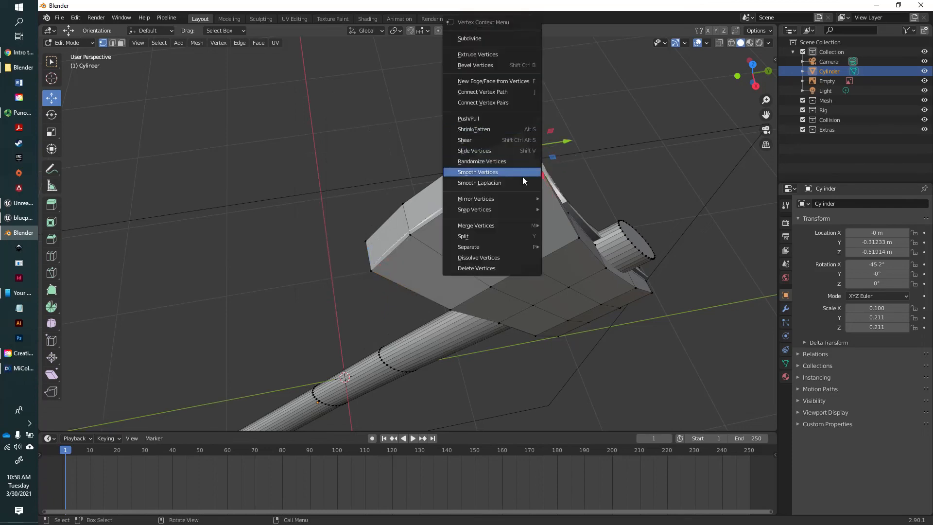
mouse_move(518, 214)
click(558, 221)
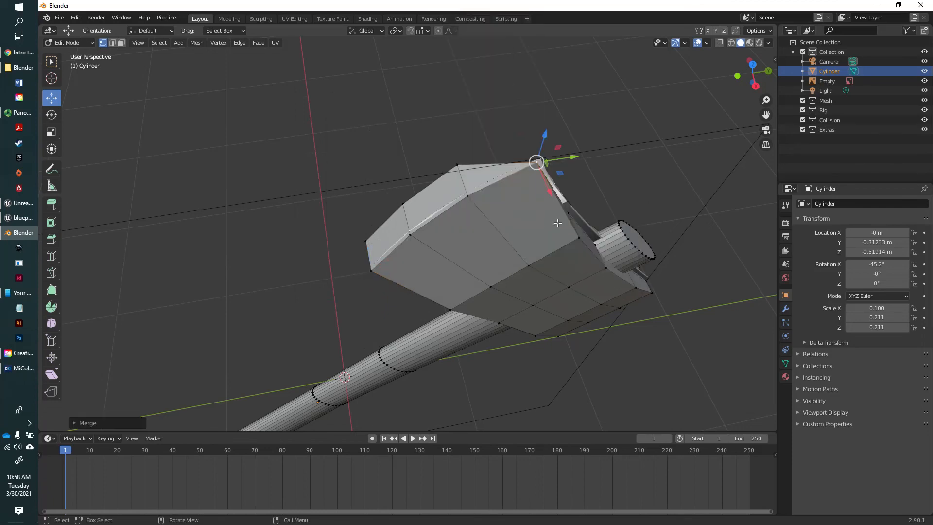
Merge the far-side vertices at the cutting face's two inner loop cuts into their respective middle vertices with At First
click(467, 195)
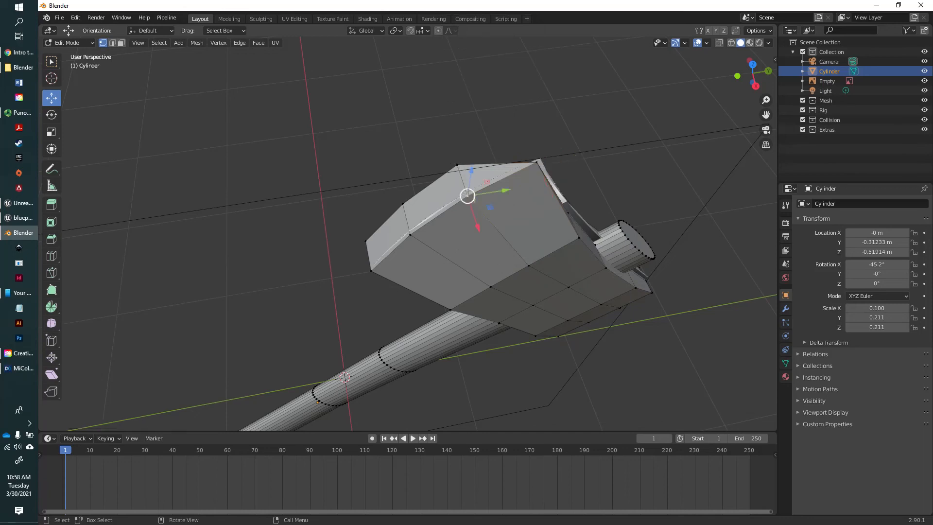
shift+click(458, 165)
right_click(458, 164)
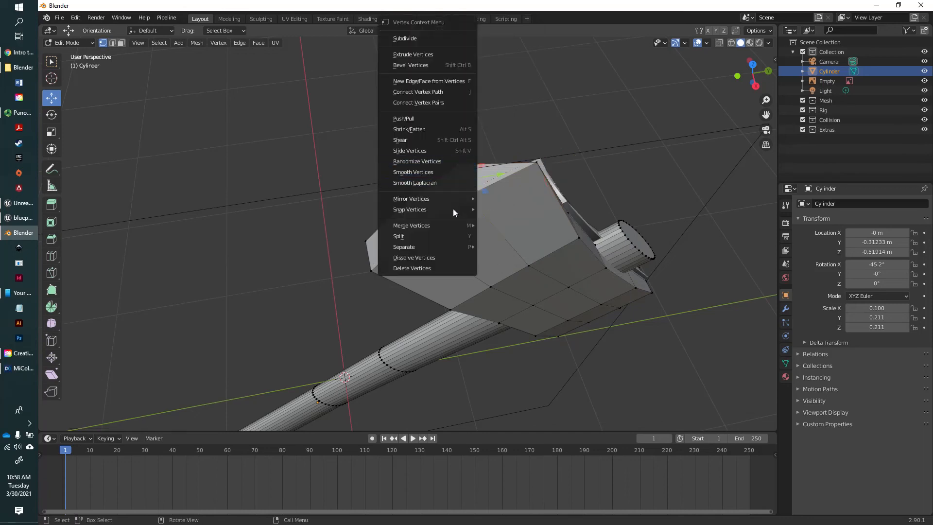
mouse_move(453, 223)
click(535, 225)
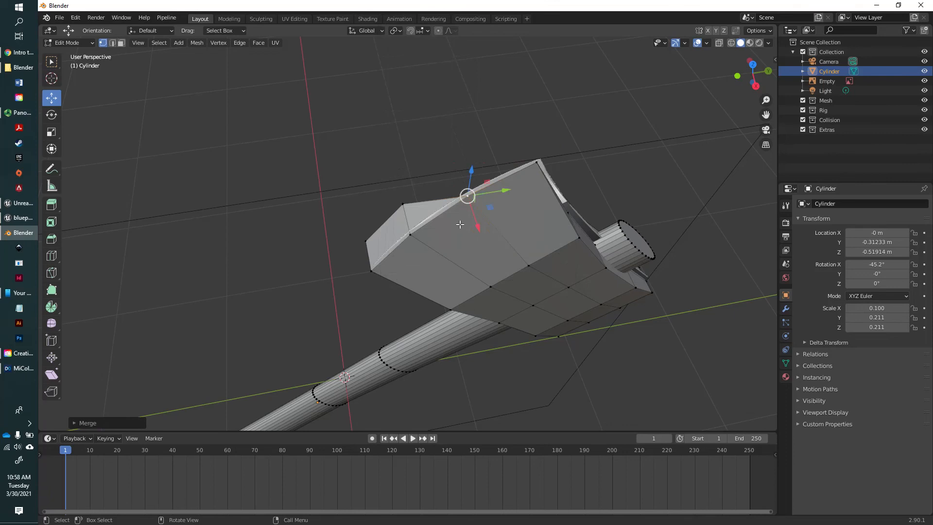
click(410, 235)
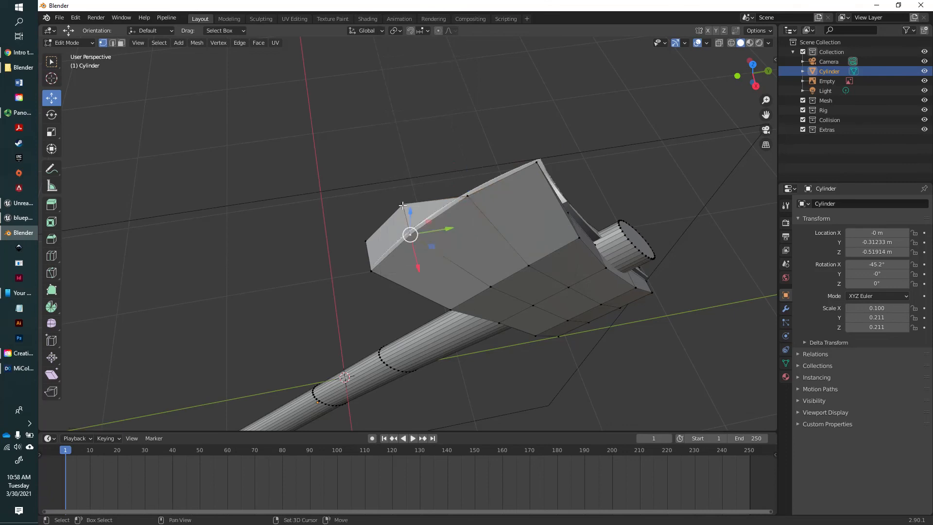
shift+click(402, 205)
right_click(403, 206)
mouse_move(394, 226)
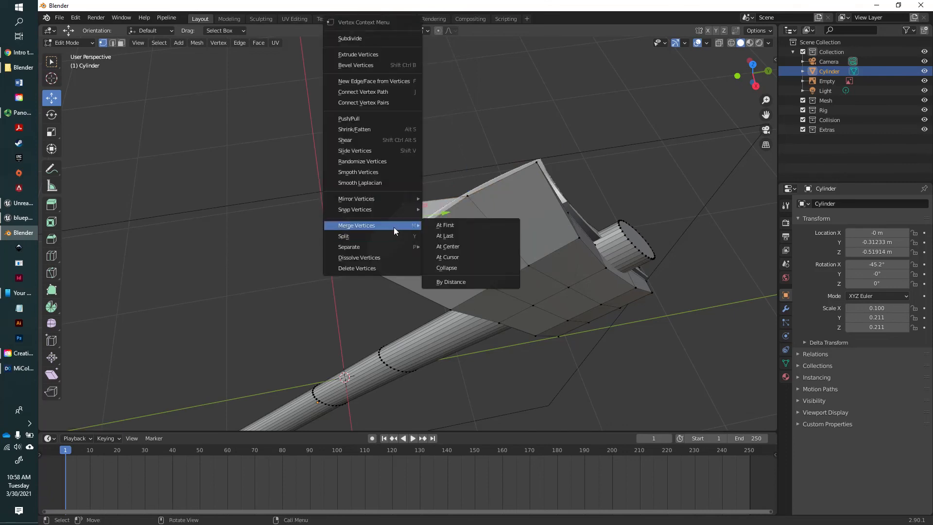
click(444, 225)
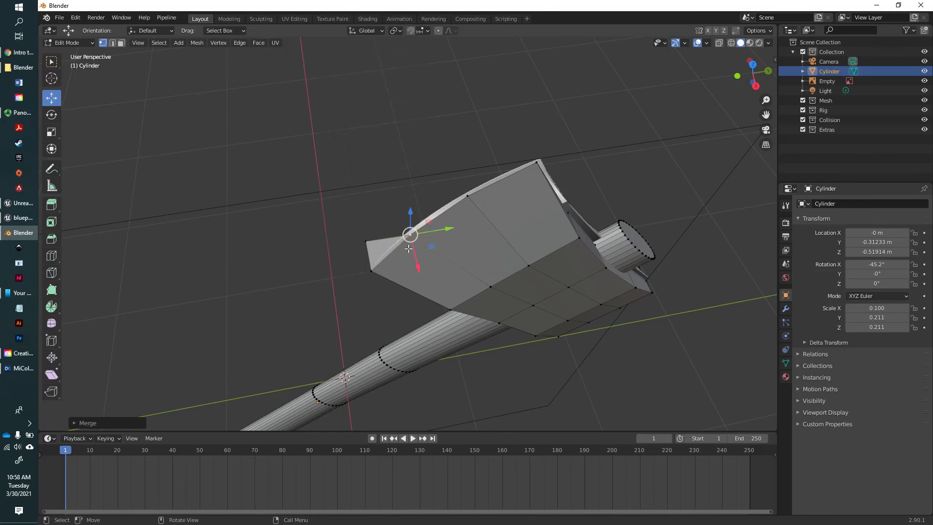
Merge the far-side vertex at the blade's lower tip into the middle vertex with At First to finish the sharp edge
click(371, 269)
shift+click(367, 240)
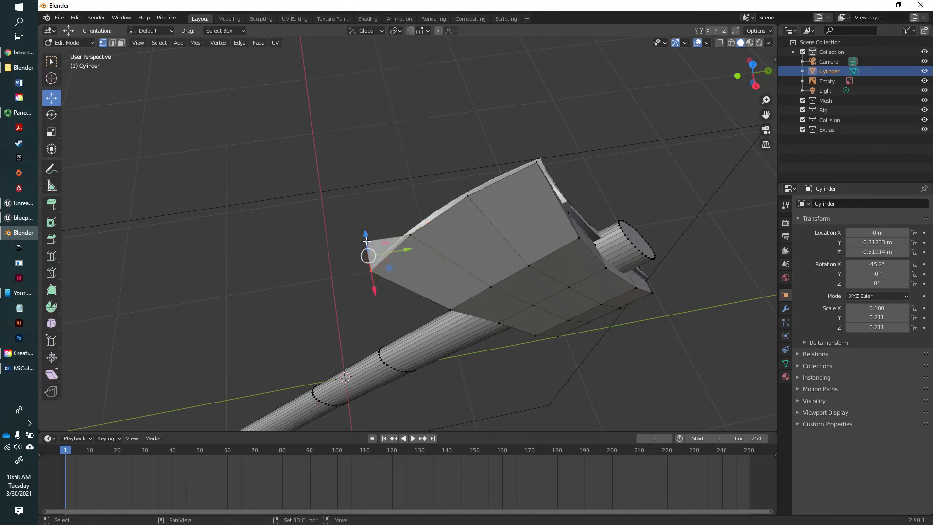
right_click(367, 241)
mouse_move(366, 242)
click(413, 240)
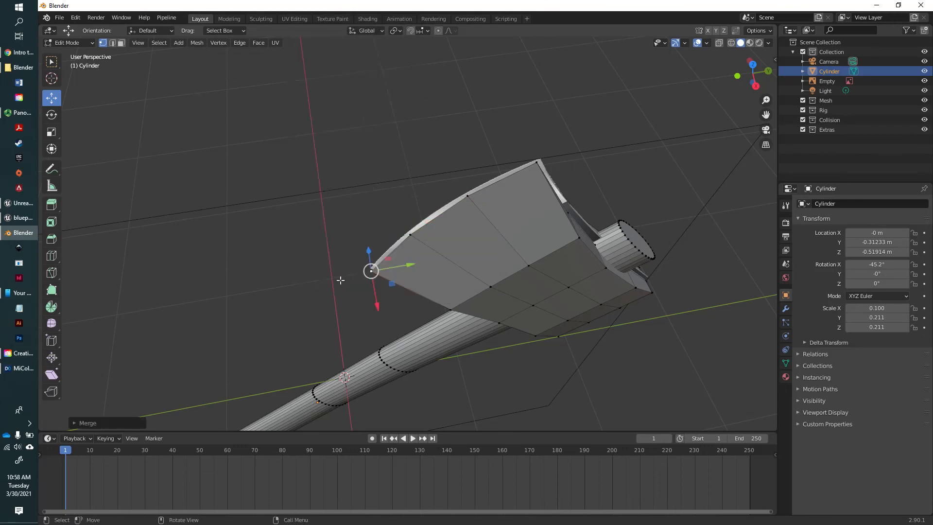
Hide the Empty reference image in the viewport so that only the axe model shows
middle_drag(340, 280, 490, 258)
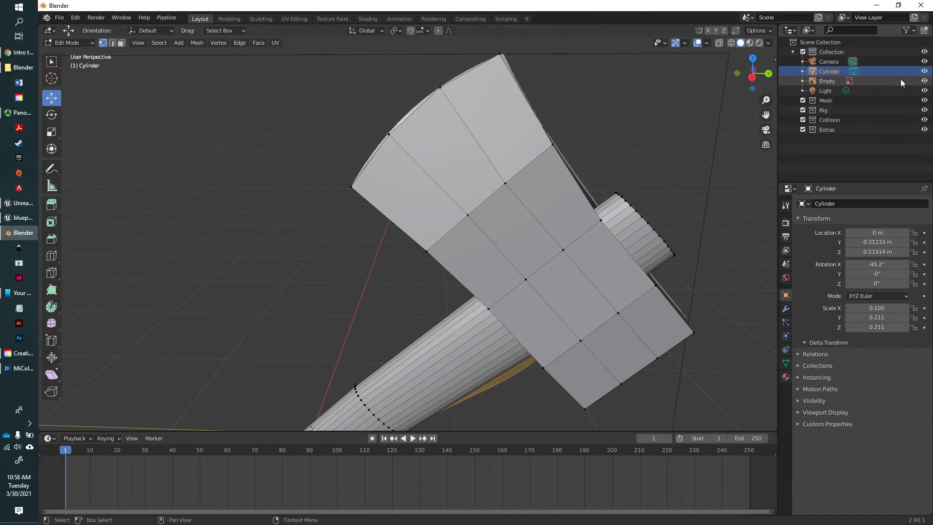
click(924, 81)
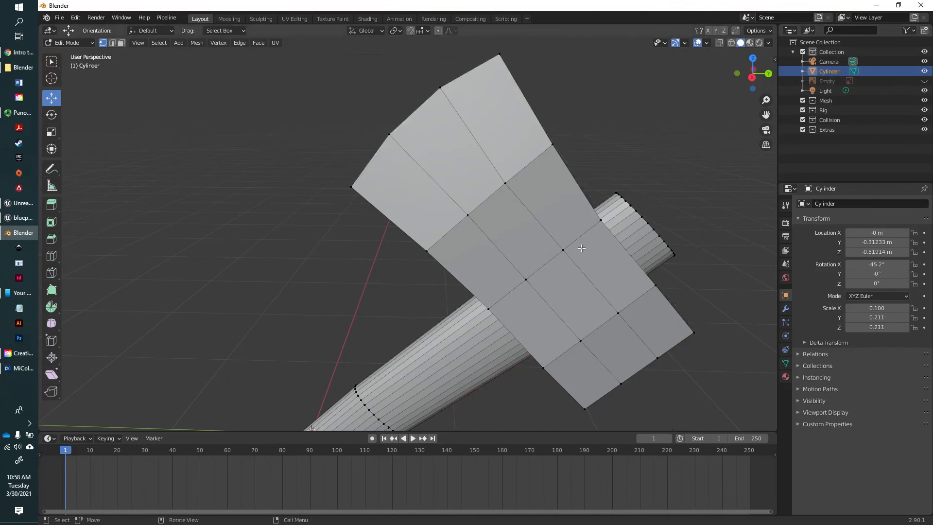
middle_drag(581, 249, 561, 234)
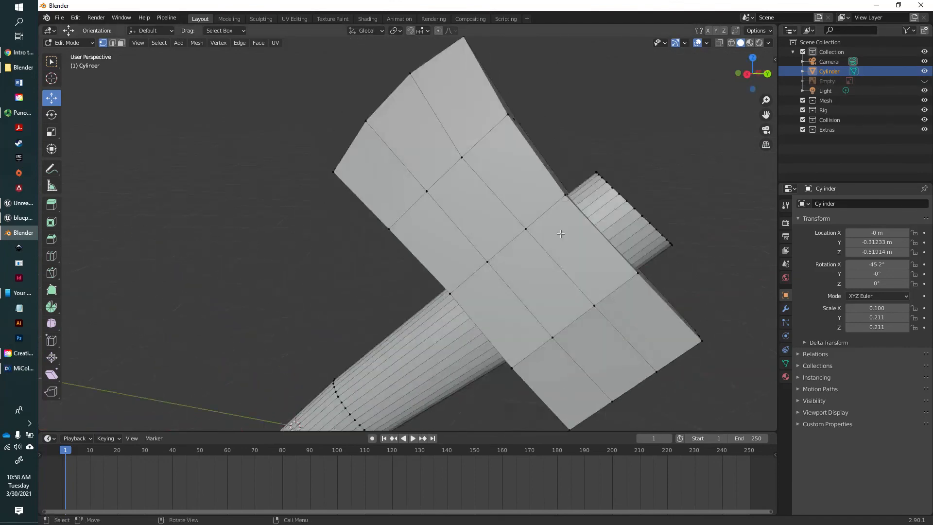
scroll(560, 234, down, 6)
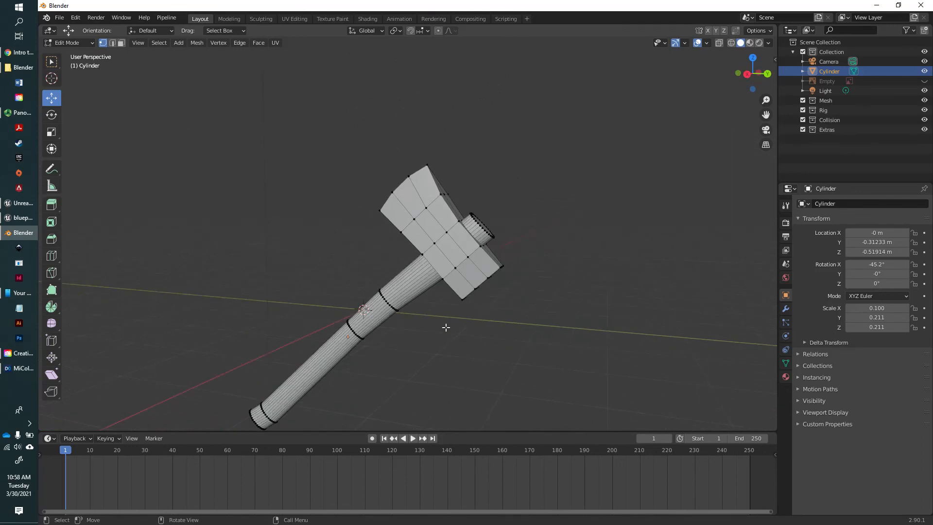
scroll(446, 327, up, 1)
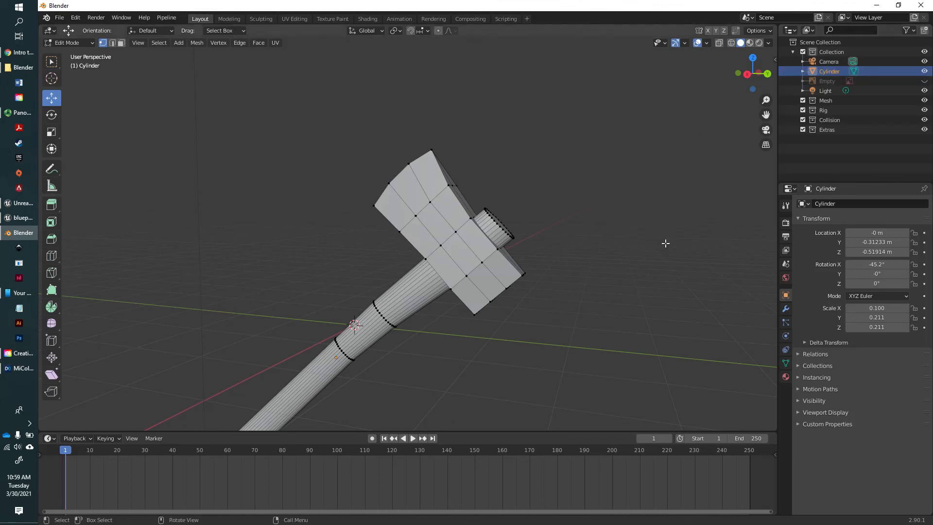
Add a Subdivision Surface modifier to the axe mesh and set its viewport levels to 2
click(786, 310)
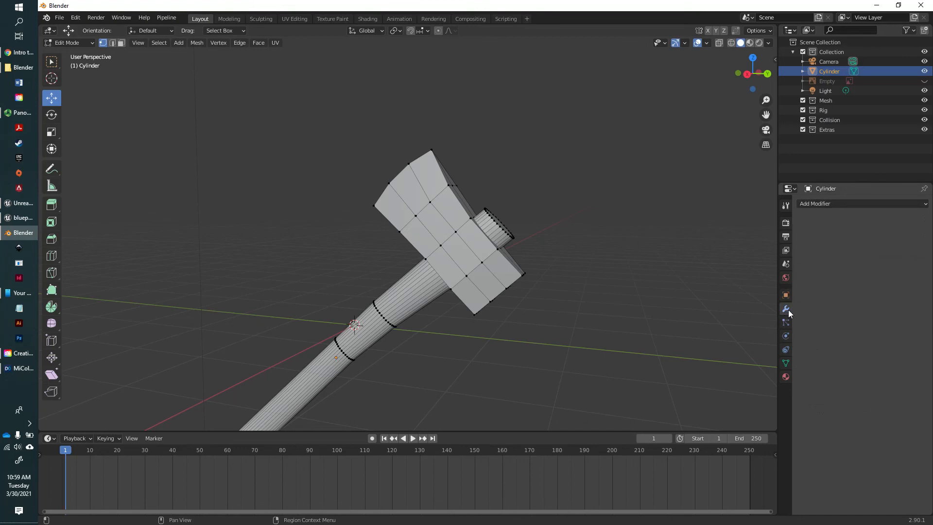
click(812, 205)
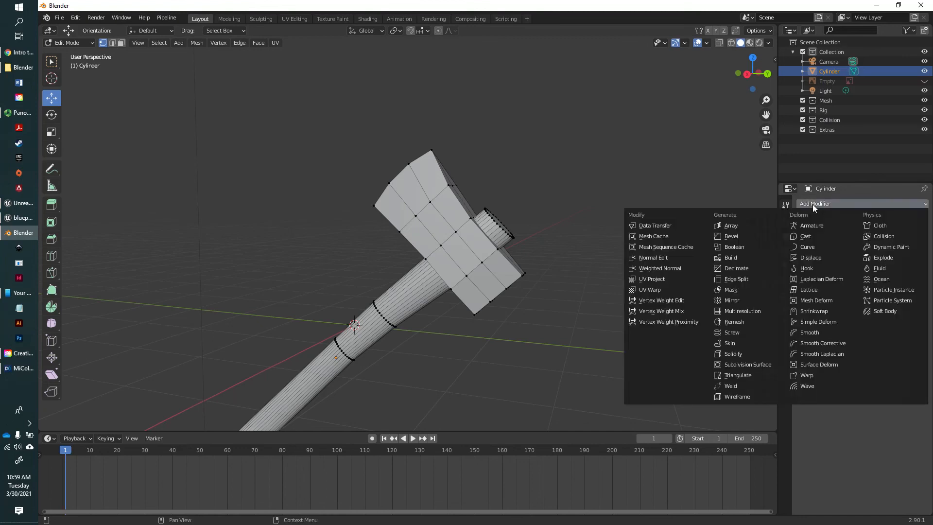
click(766, 366)
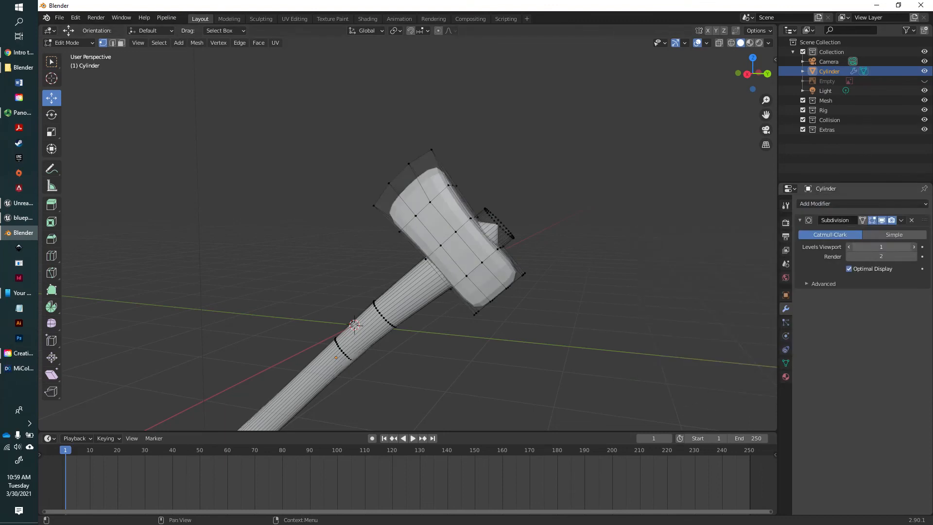
click(914, 247)
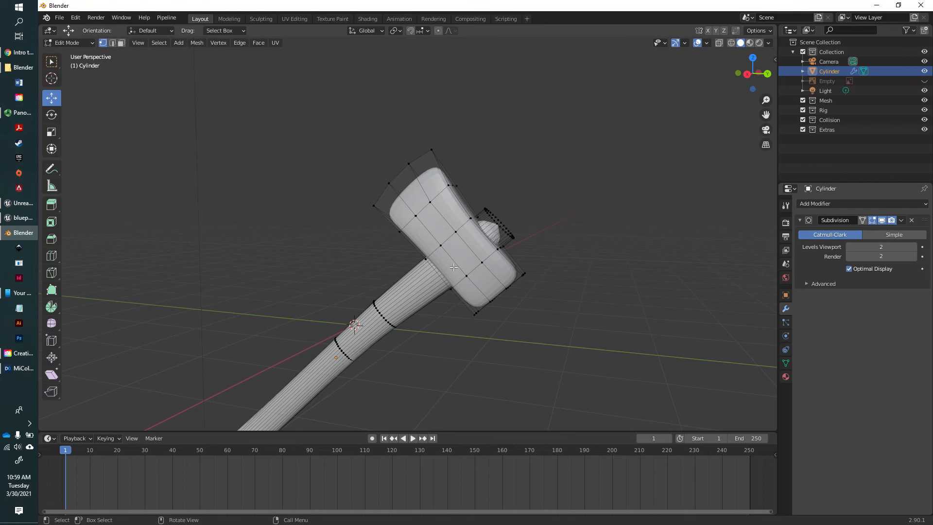
scroll(454, 266, up, 5)
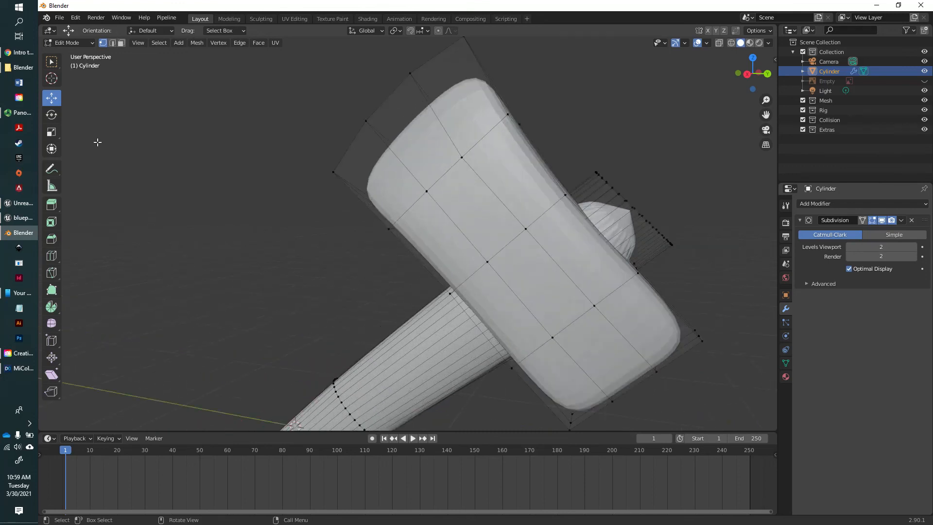
key(Tab)
key(Tab)
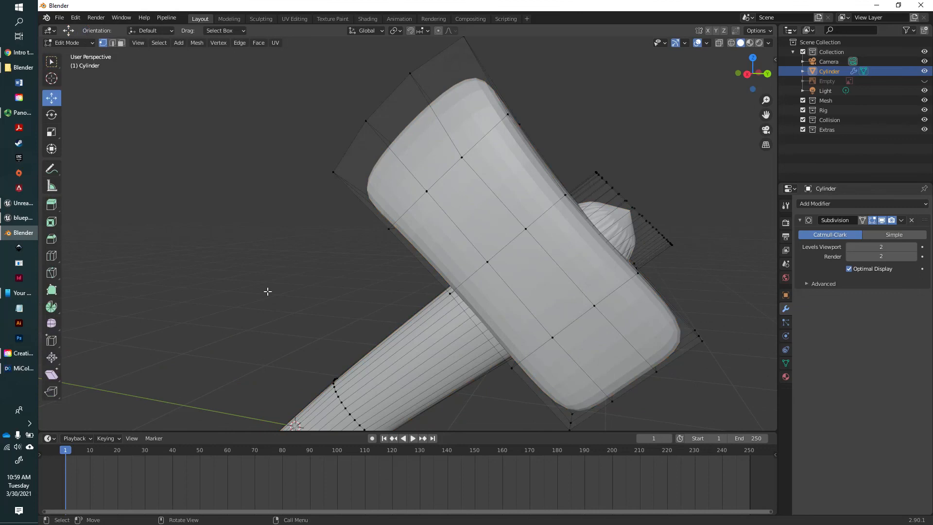
Add a loop cut across the blade section of the axe head and slide it almost onto the cutting edge
mouse_move(267, 291)
middle_down()
mouse_move(287, 280)
mouse_move(306, 308)
mouse_move(284, 296)
middle_up()
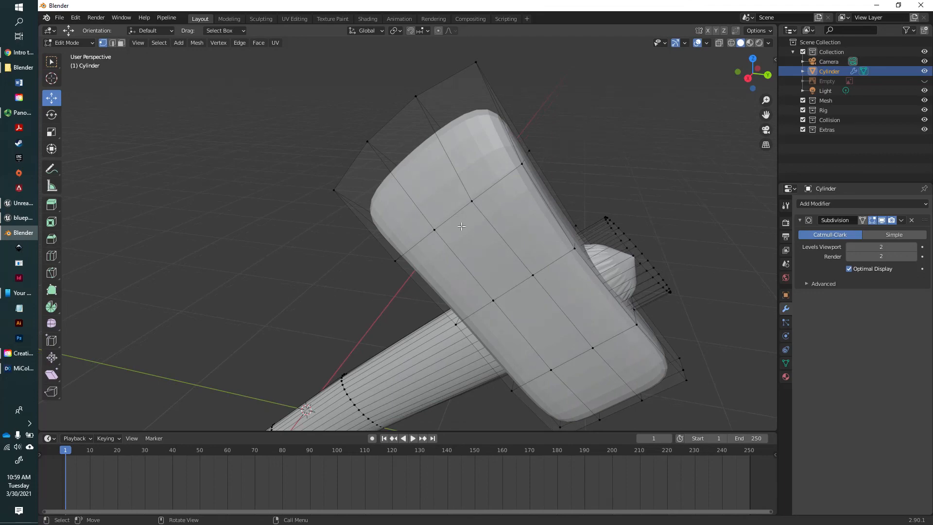
key(ctrl+r)
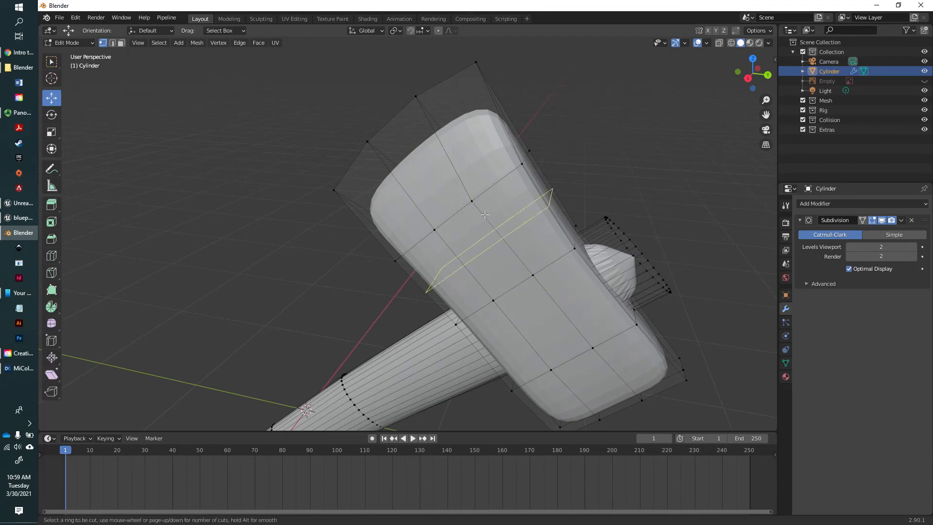
click(454, 183)
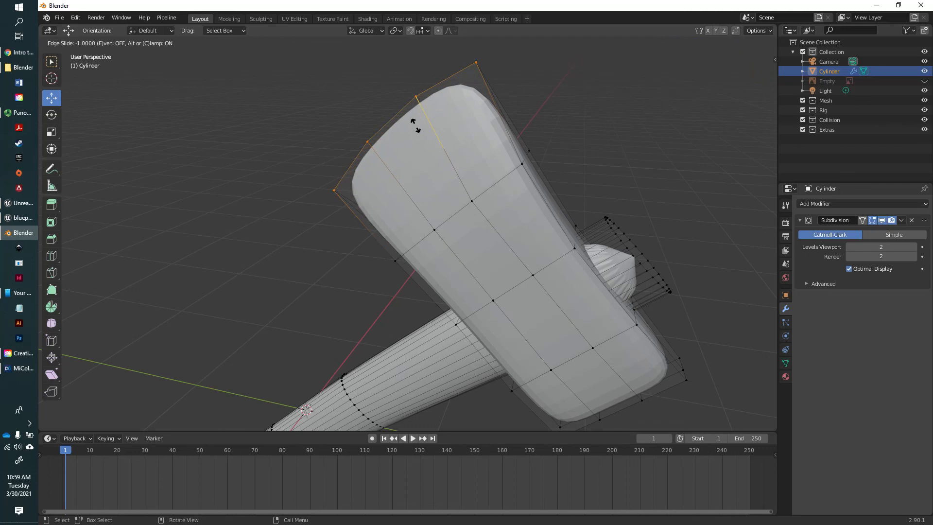
click(420, 132)
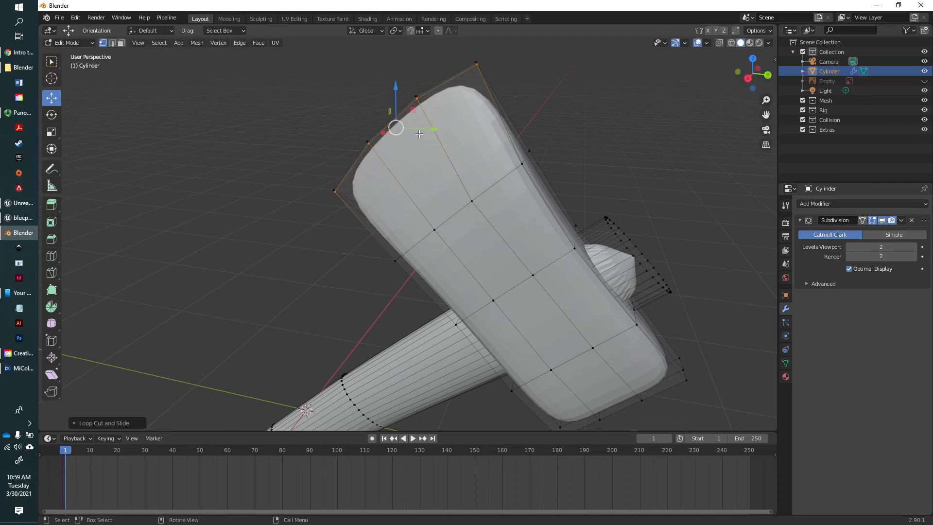
Add lengthwise loop cuts close to the axe head's upper edge, slid about -0.80, and close to its lower edge on the handle side
key(ctrl+r)
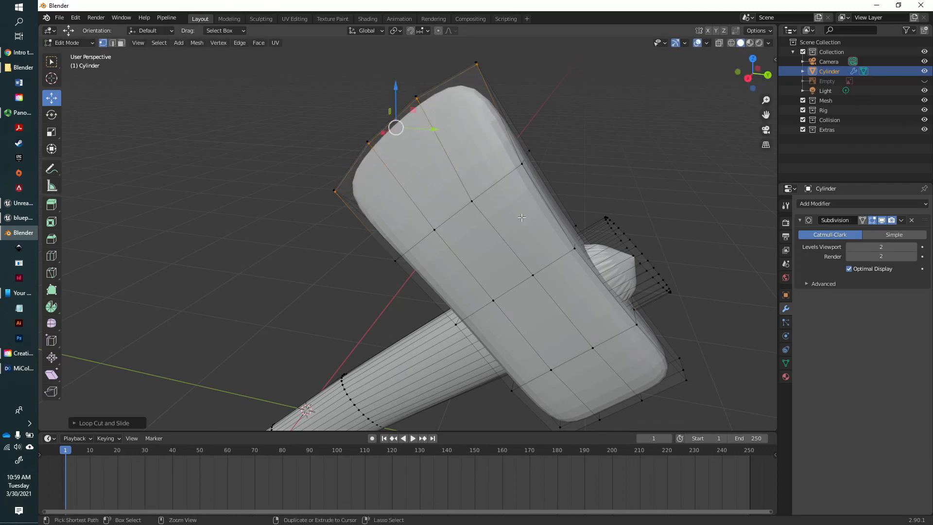
click(517, 184)
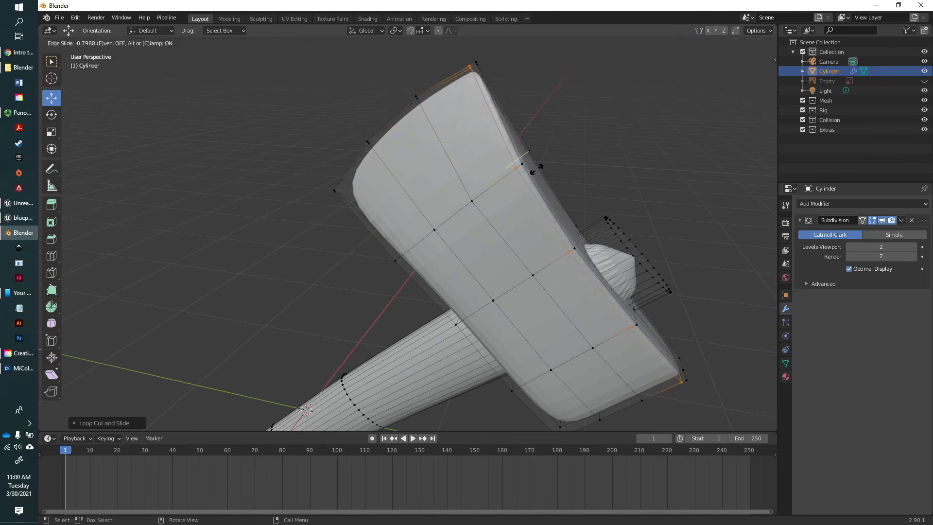
click(537, 168)
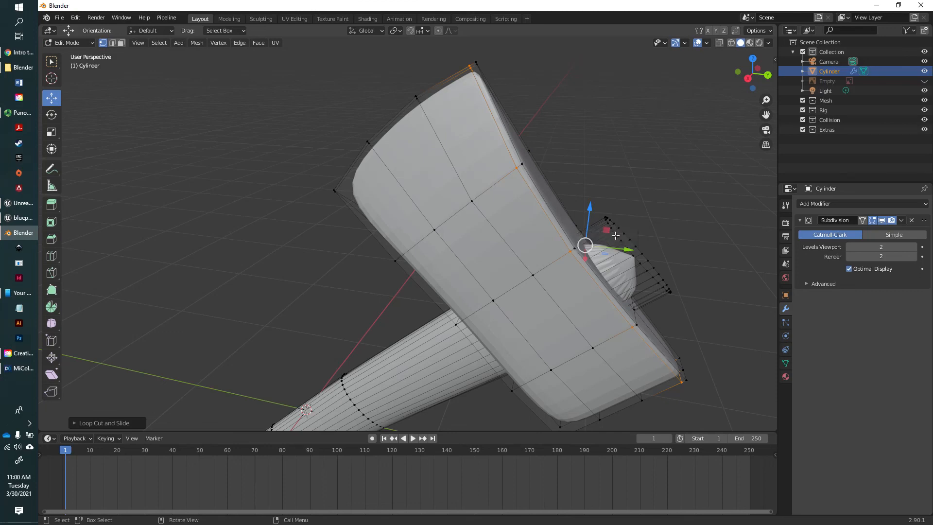
key(ctrl+r)
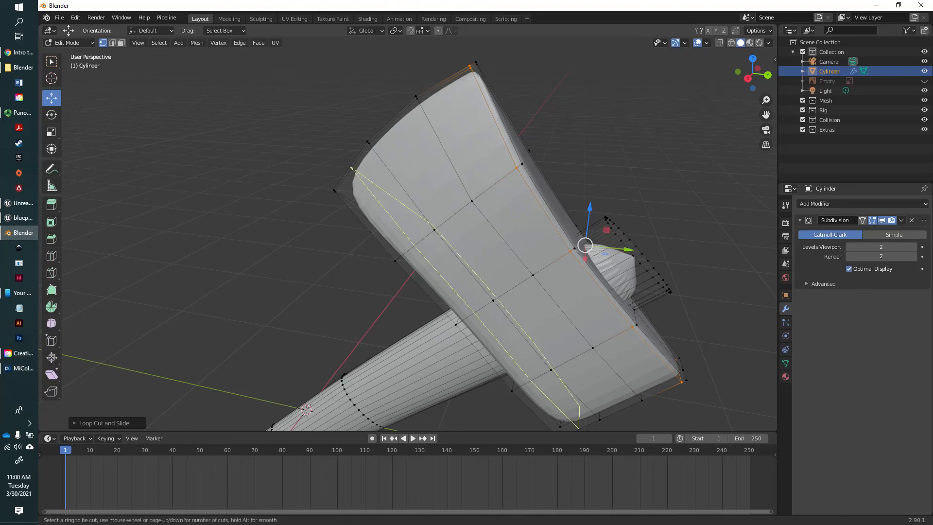
click(481, 299)
click(465, 311)
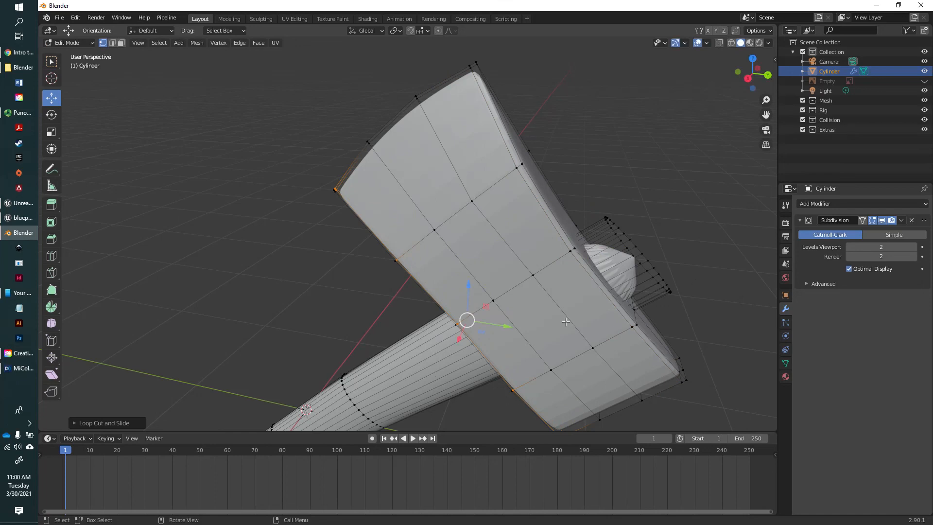
Add a loop cut across the blunt back section of the axe head and slide it close to the back face
key(ctrl+r)
click(662, 377)
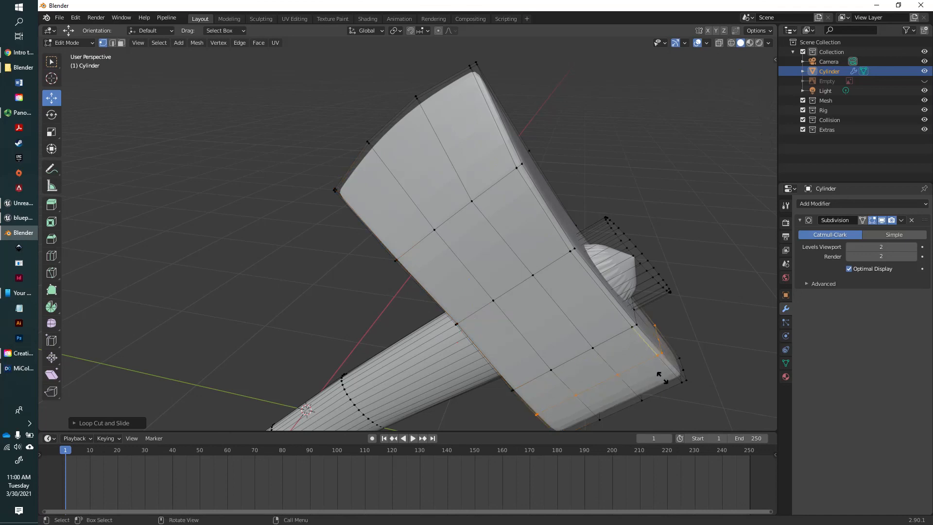
click(681, 402)
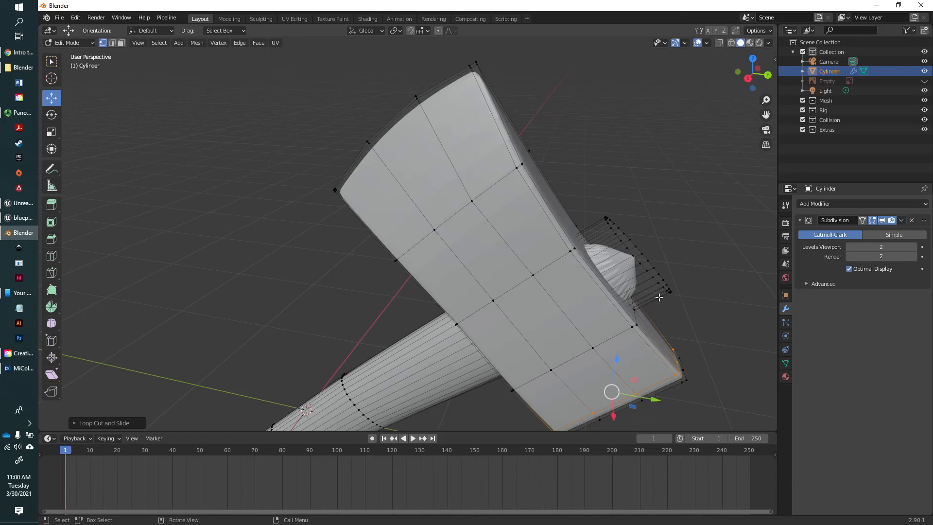
Add a loop cut around the handle stub above the axe head, slid about -0.87 towards the stub's end
key(ctrl+r)
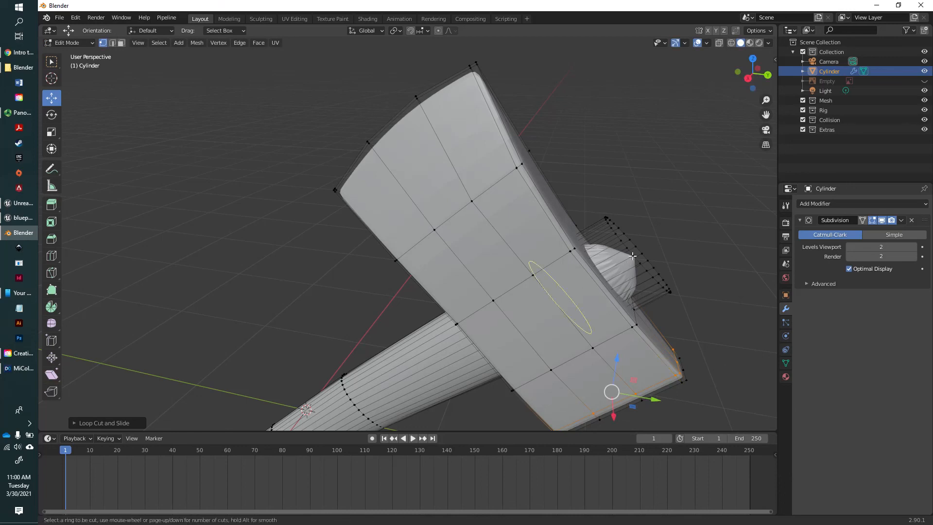
click(653, 255)
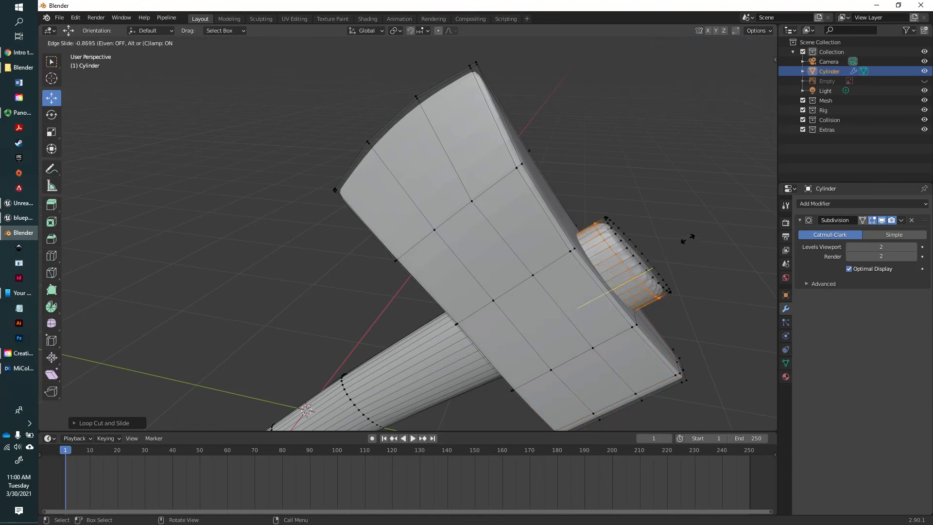
click(686, 239)
Add a loop cut around the handle's bottom section, slide it close to the bottom end, and switch to the Select Box tool
shift+middle_drag(275, 361, 523, 328)
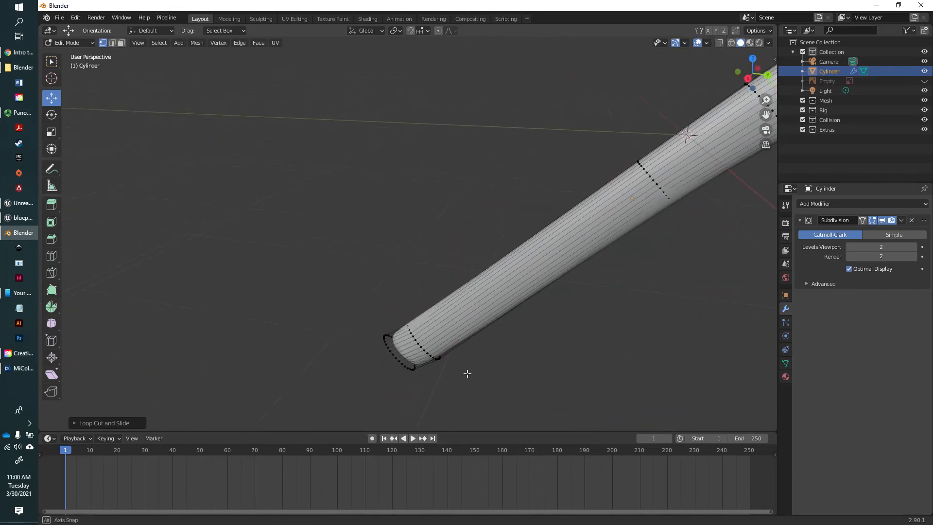
middle_drag(466, 373, 508, 345)
shift+middle_drag(452, 350, 549, 261)
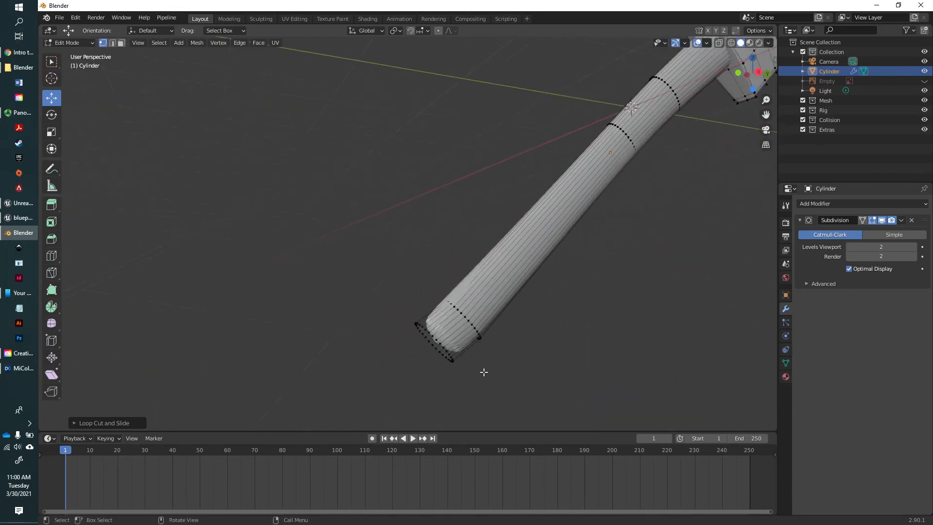
middle_drag(483, 373, 388, 286)
scroll(489, 366, up, 2)
key(ctrl+r)
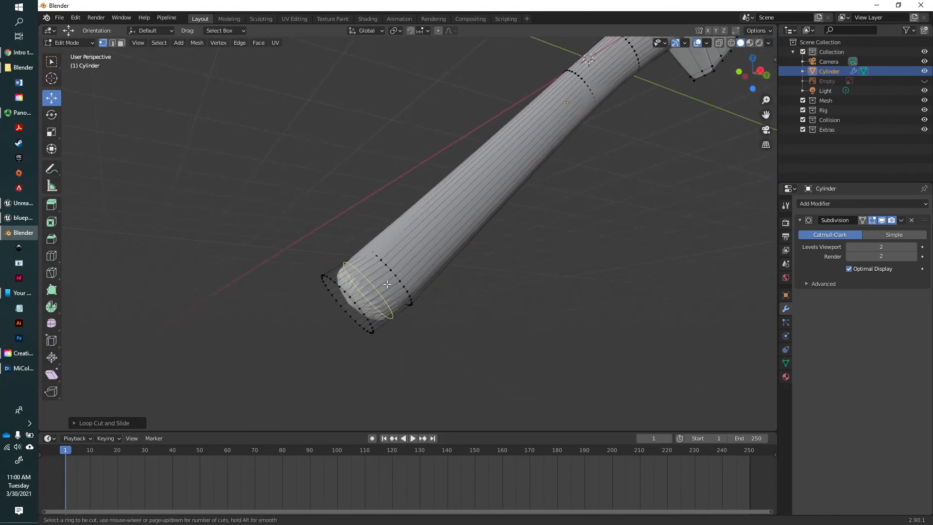
click(388, 287)
click(373, 292)
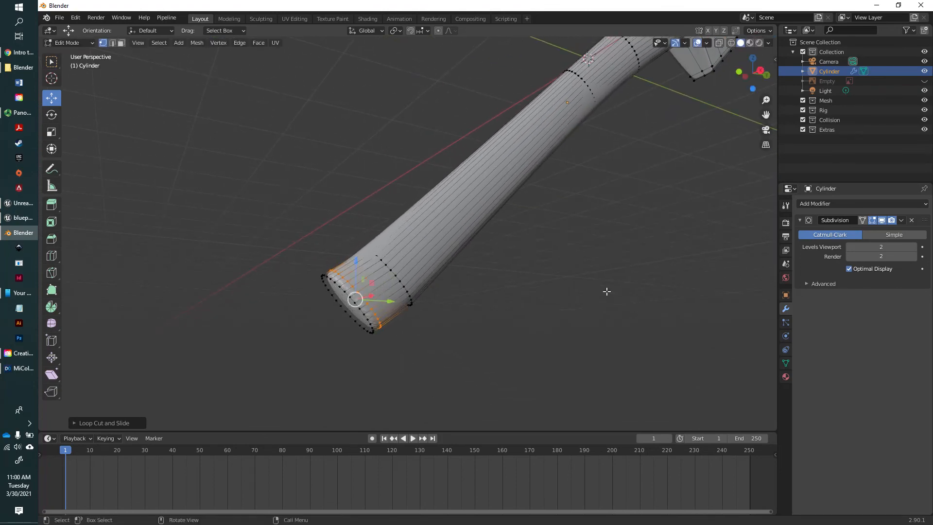
middle_drag(606, 291, 391, 220)
key(w)
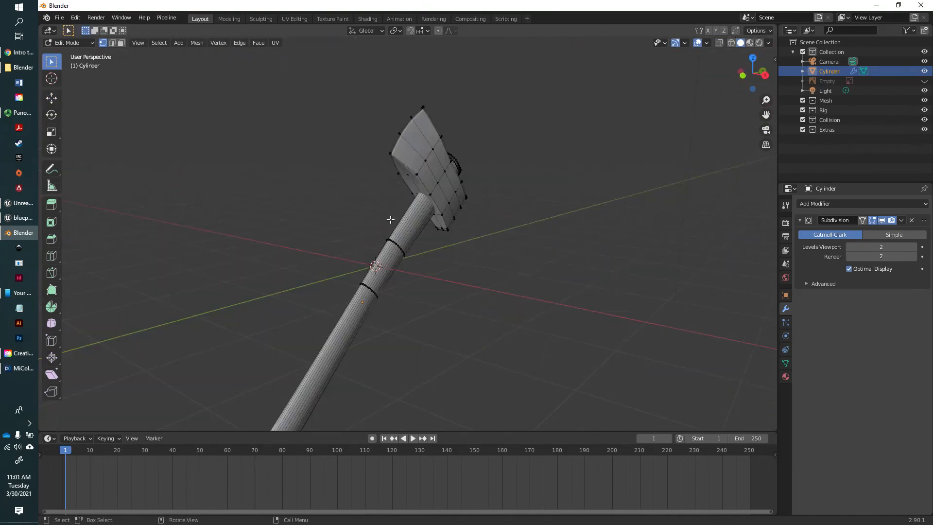